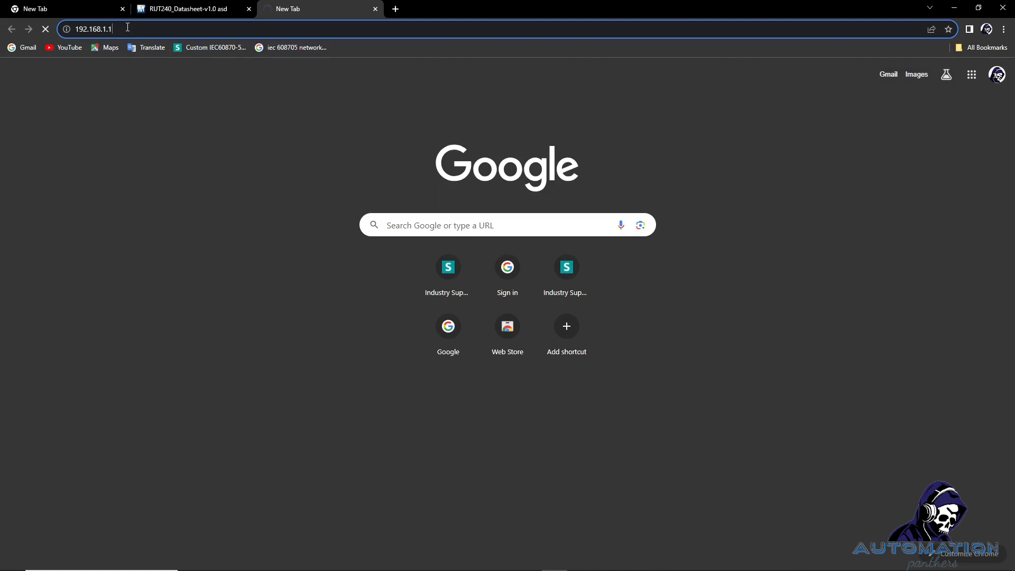
Select and then deselect the router address 192.168.1.1 in the browser address bar.
{"action": "left_click_drag", "start_coordinate": [122, 29], "coordinate": [75, 31]}
{"action": "left_click", "coordinate": [121, 29]}
{"action": "left_click_drag", "start_coordinate": [122, 29], "coordinate": [76, 30]}
{"action": "left_click", "coordinate": [122, 29]}
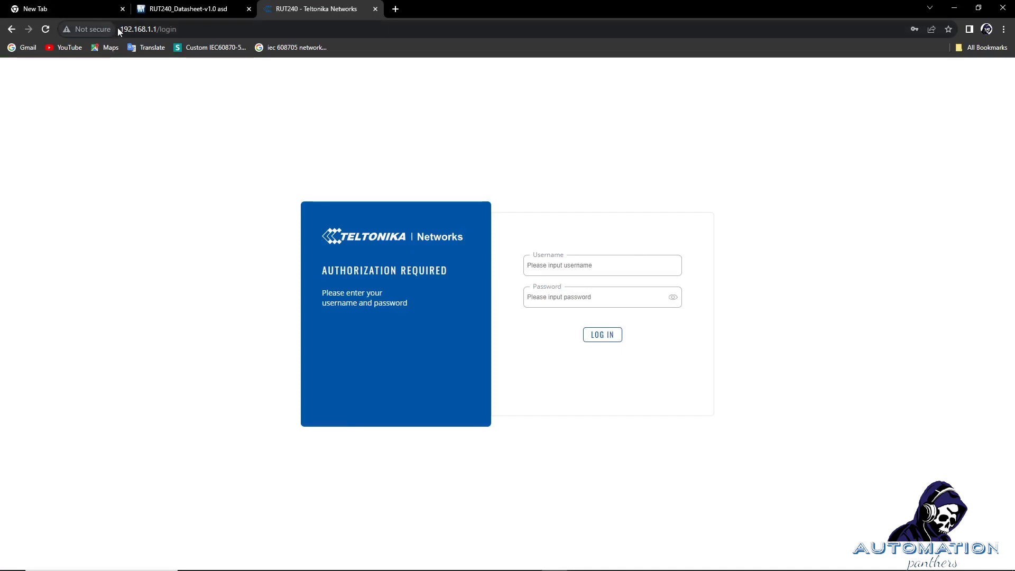
Attempt login with the saved Chrome password, then re-type the admin username after the invalid-credentials error.
{"action": "left_click", "coordinate": [533, 266]}
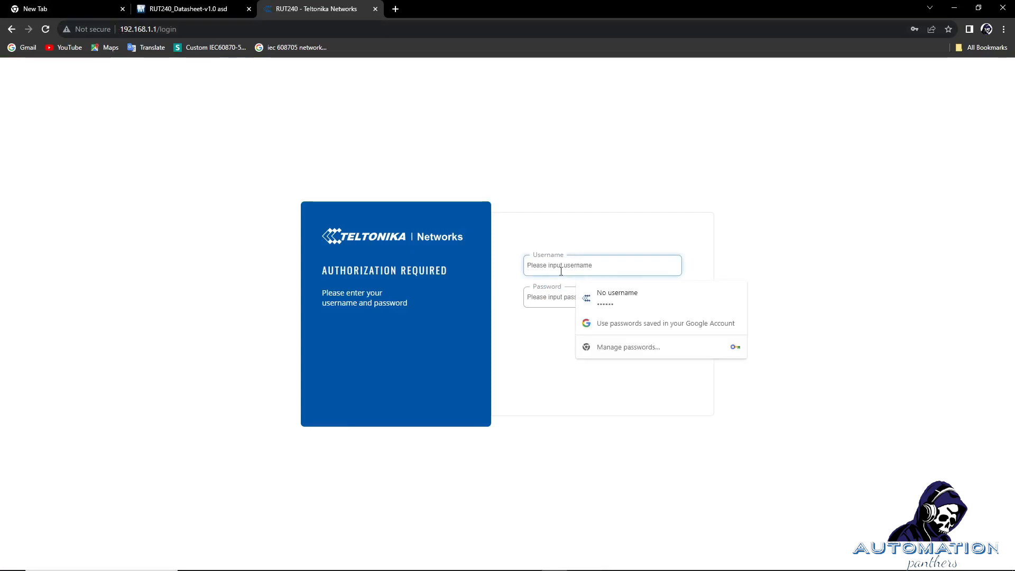
{"action": "left_click", "coordinate": [637, 301]}
{"action": "left_click", "coordinate": [603, 334]}
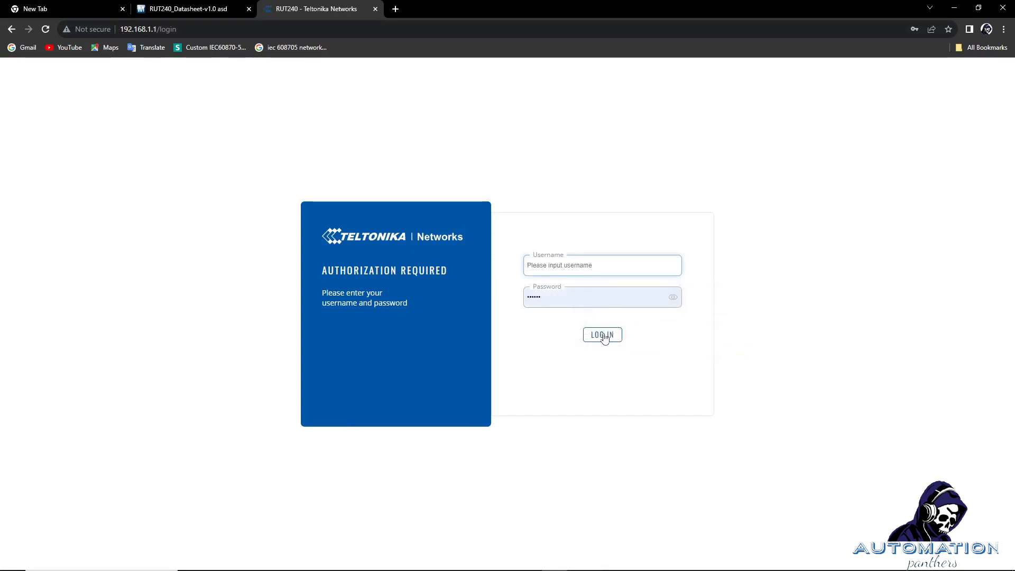
{"action": "left_click", "coordinate": [592, 264]}
{"action": "type", "text": "admin"}
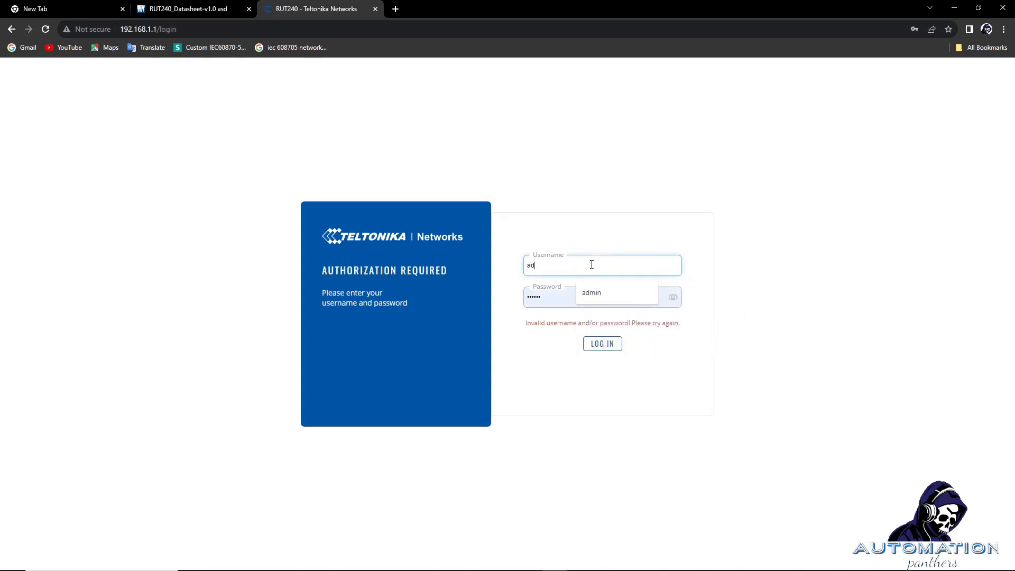
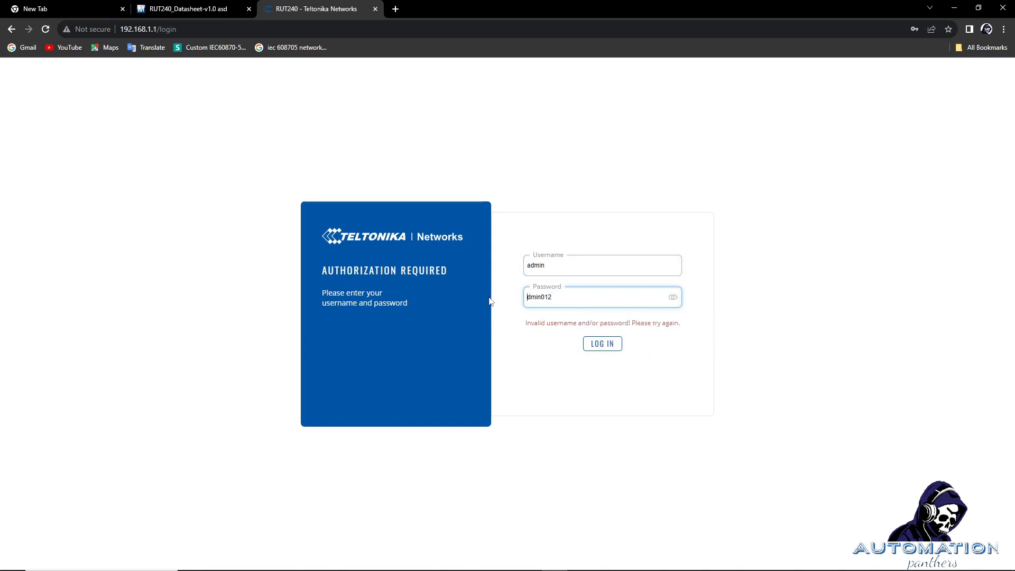
Correct the password's first letter to uppercase and log in to the router.
{"action": "type", "text": "A"}
{"action": "left_click", "coordinate": [603, 346]}
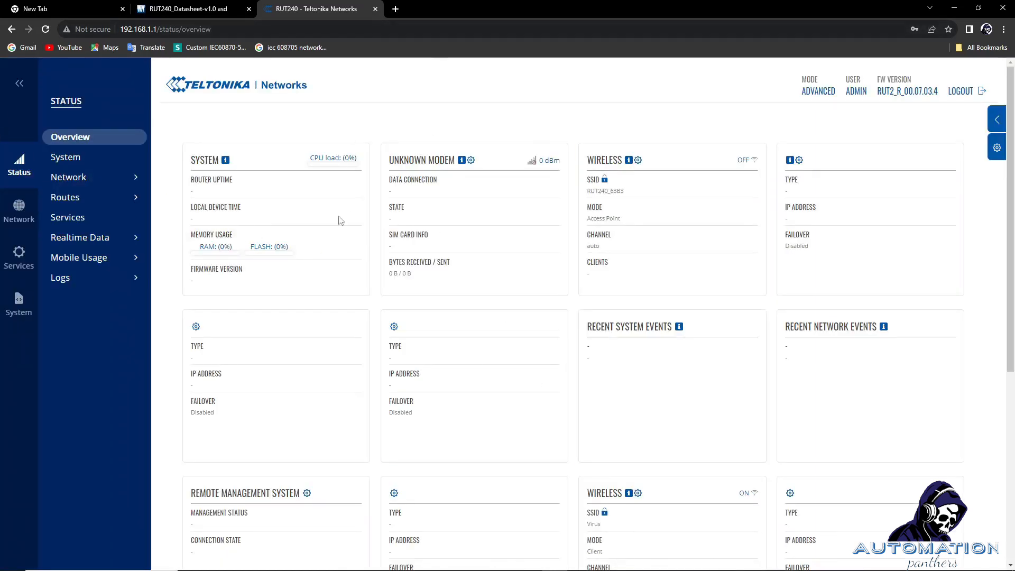
Select the router page address in the address bar and bring up the Windows network list.
{"action": "left_click", "coordinate": [207, 31]}
{"action": "left_click", "coordinate": [206, 30]}
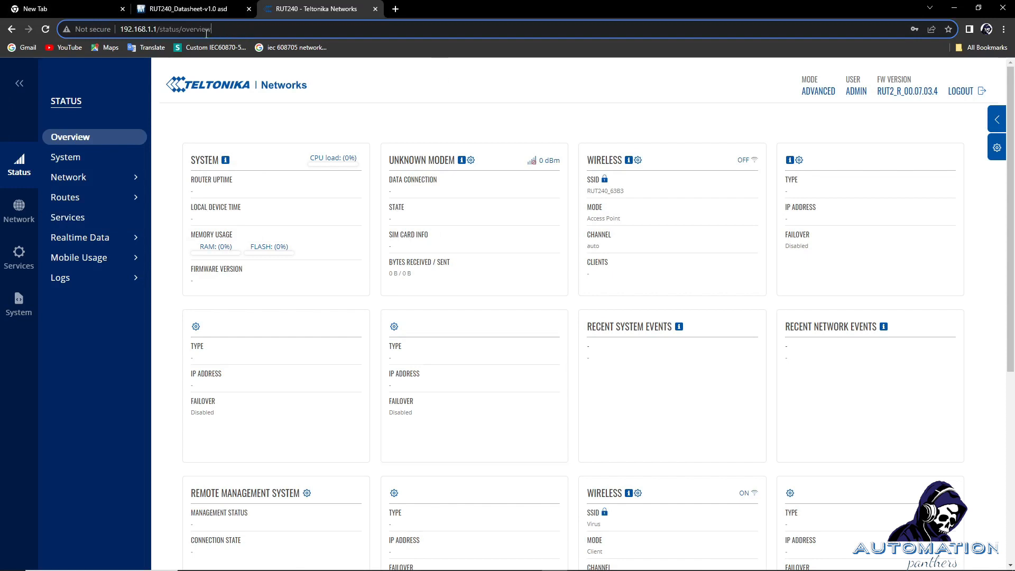
{"action": "left_click_drag", "start_coordinate": [207, 33], "coordinate": [110, 37]}
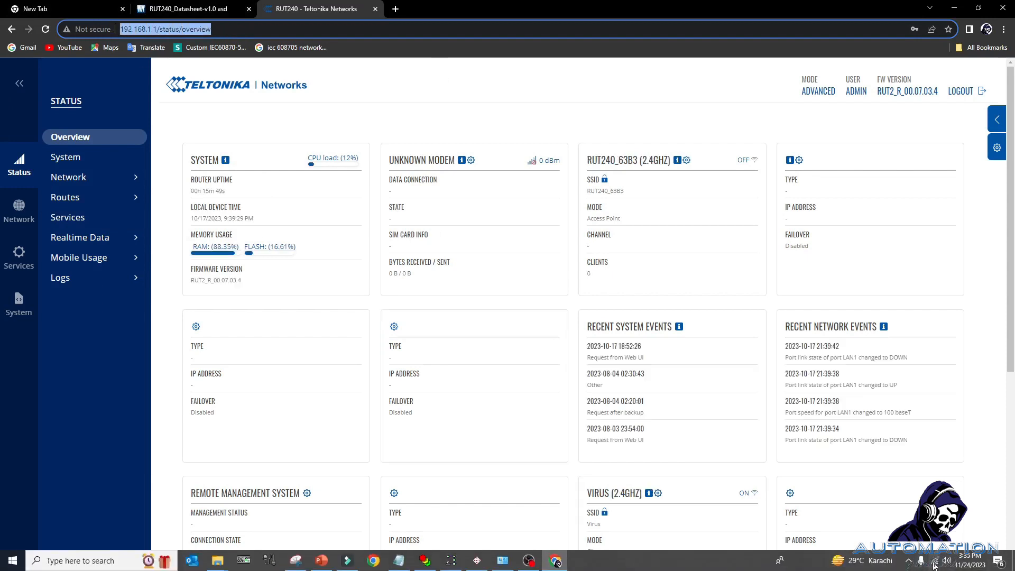
{"action": "left_click", "coordinate": [934, 564]}
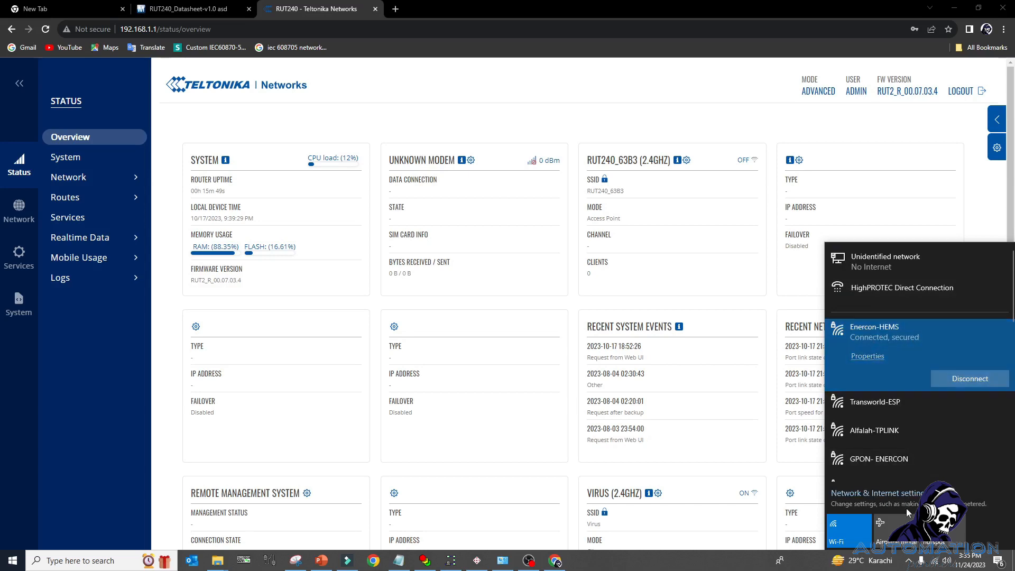
Open the Ethernet adapter options from Windows Network & Internet settings.
{"action": "left_click", "coordinate": [896, 504]}
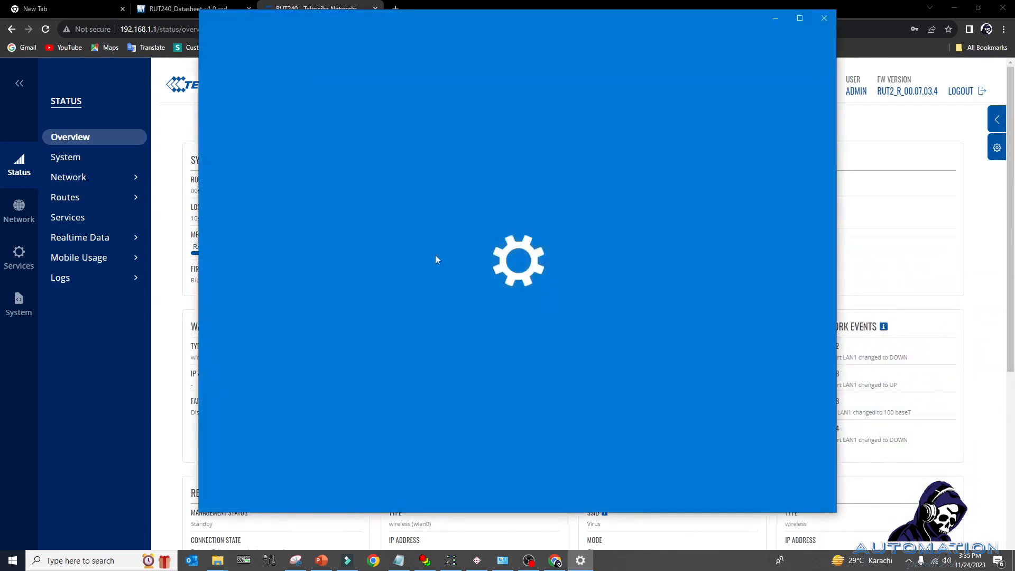
{"action": "left_click", "coordinate": [799, 18]}
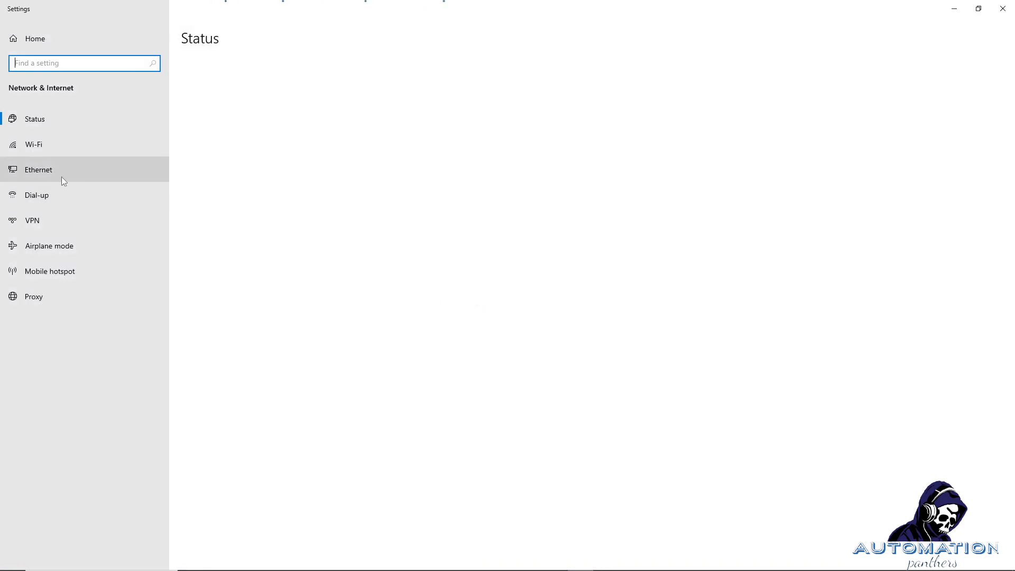
{"action": "left_click", "coordinate": [63, 176]}
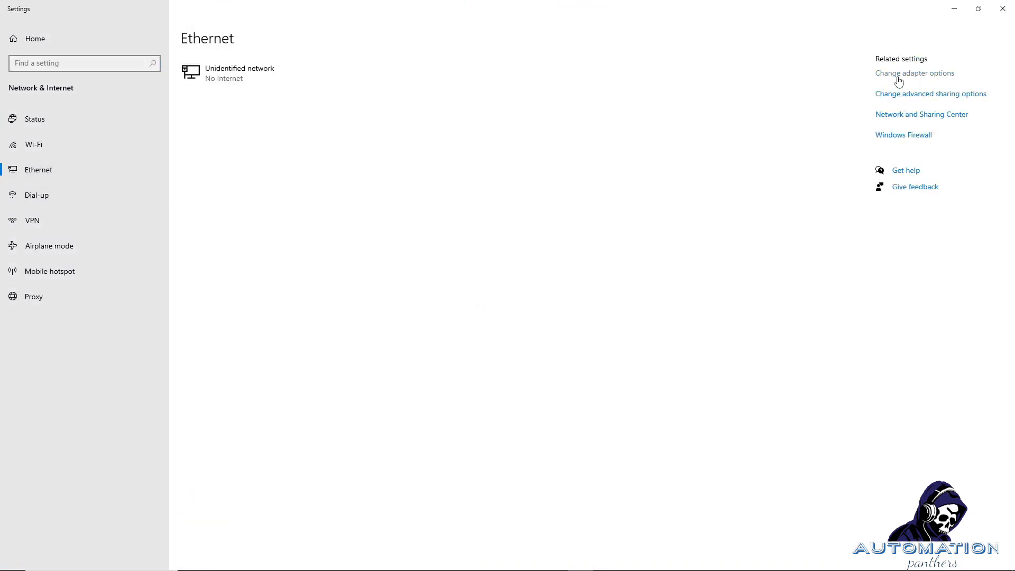
{"action": "left_click", "coordinate": [898, 74]}
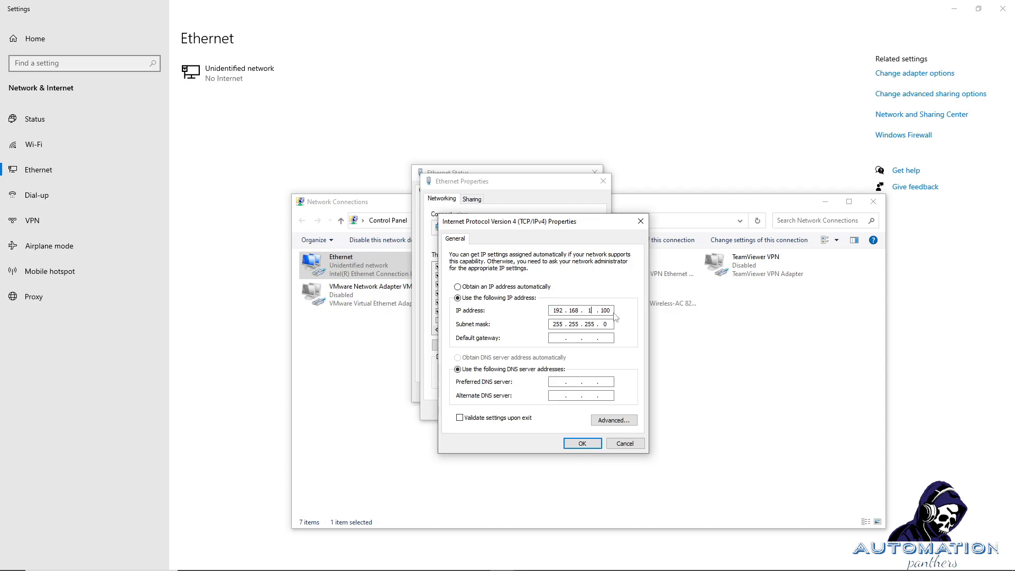
Keep static IPv4 192.168.1.100, mask 255.255.255.0, and close all network windows and Settings.
{"action": "left_click", "coordinate": [644, 226]}
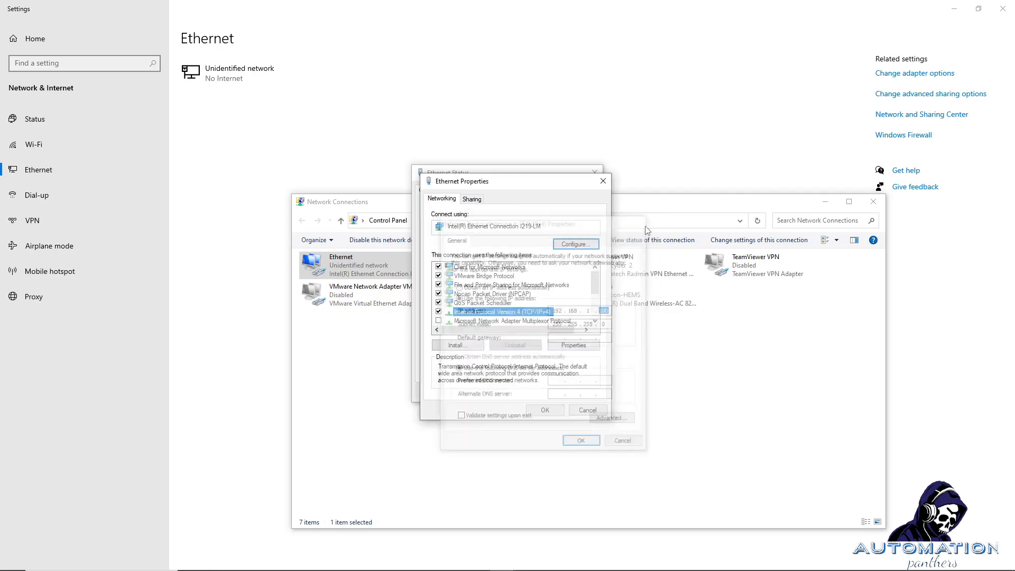
{"action": "left_click", "coordinate": [601, 181]}
{"action": "left_click", "coordinate": [593, 175]}
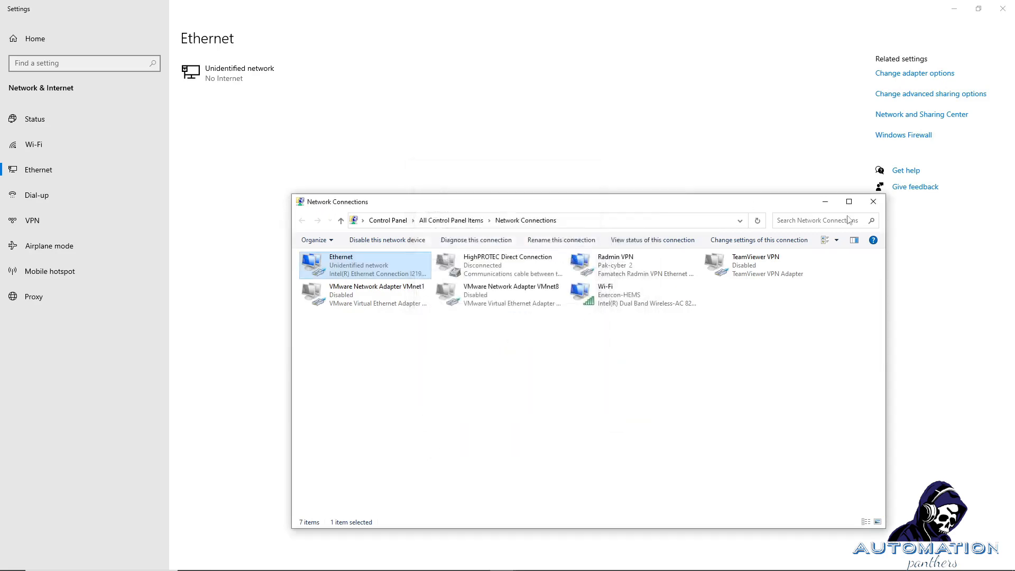
{"action": "left_click", "coordinate": [873, 202]}
{"action": "left_click", "coordinate": [1002, 9]}
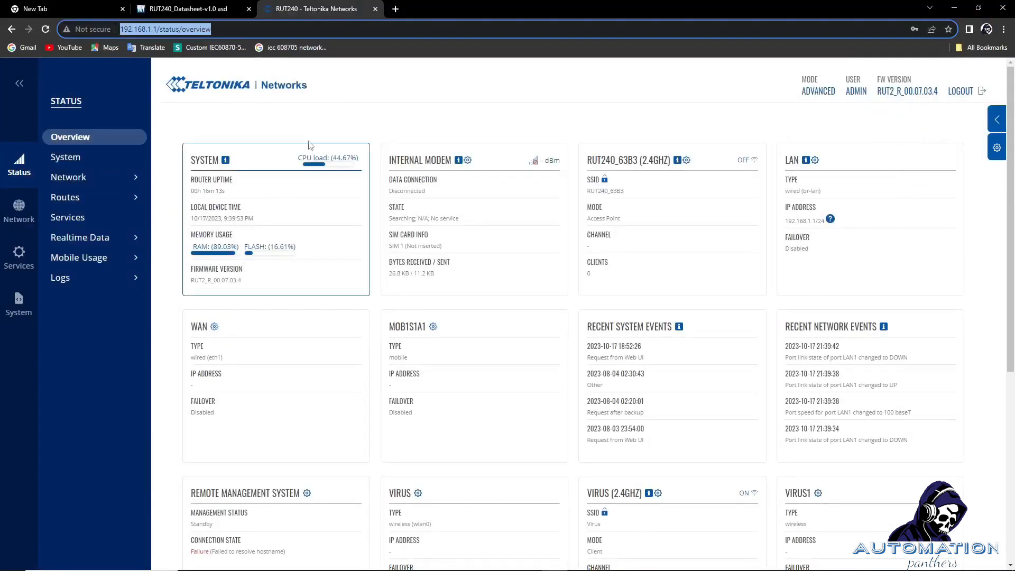
{"action": "mouse_move", "coordinate": [558, 563]}
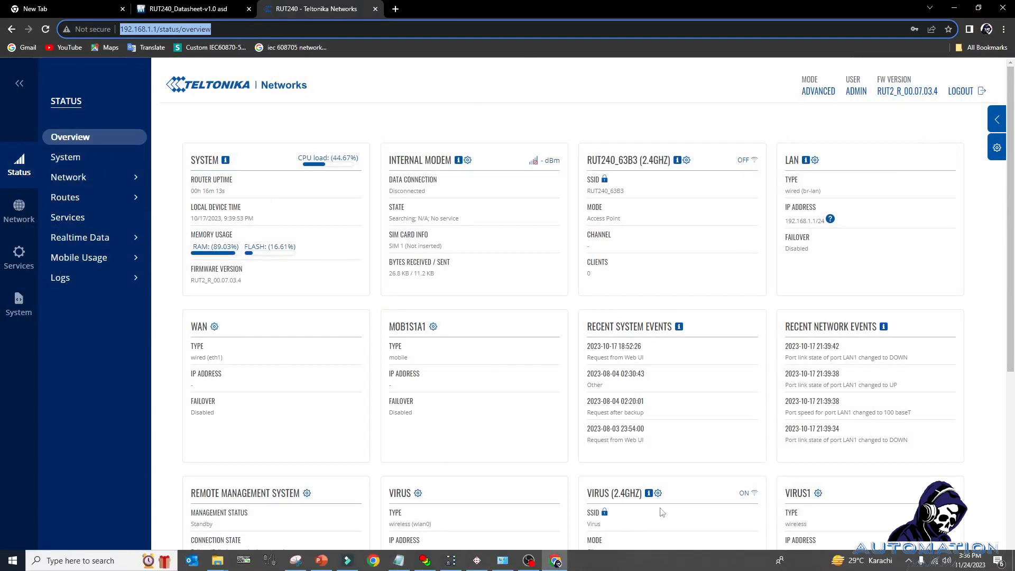
{"action": "scroll", "coordinate": [376, 300], "scroll_direction": "down", "scroll_amount": 2}
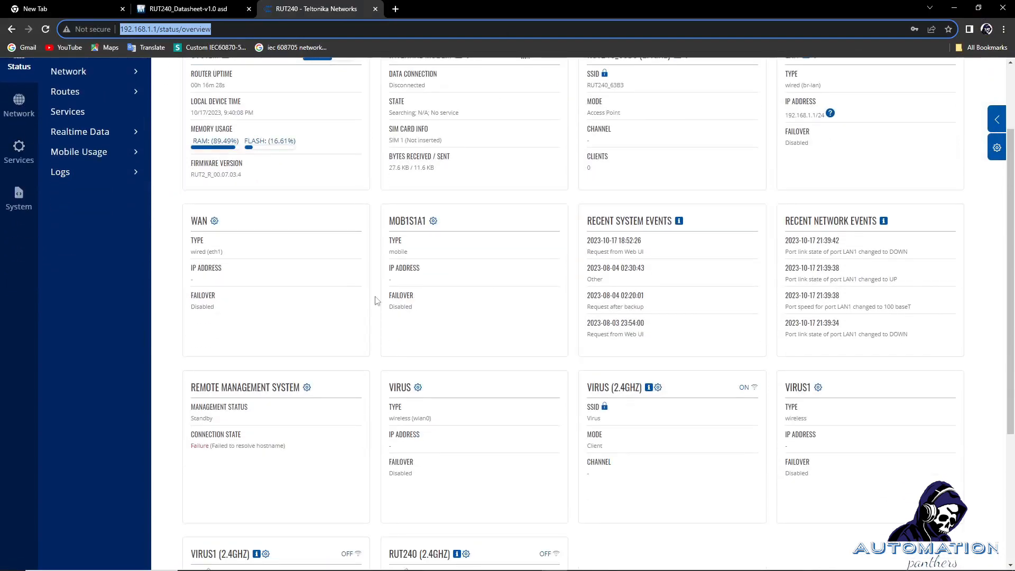
{"action": "scroll", "coordinate": [376, 300], "scroll_direction": "up", "scroll_amount": 2}
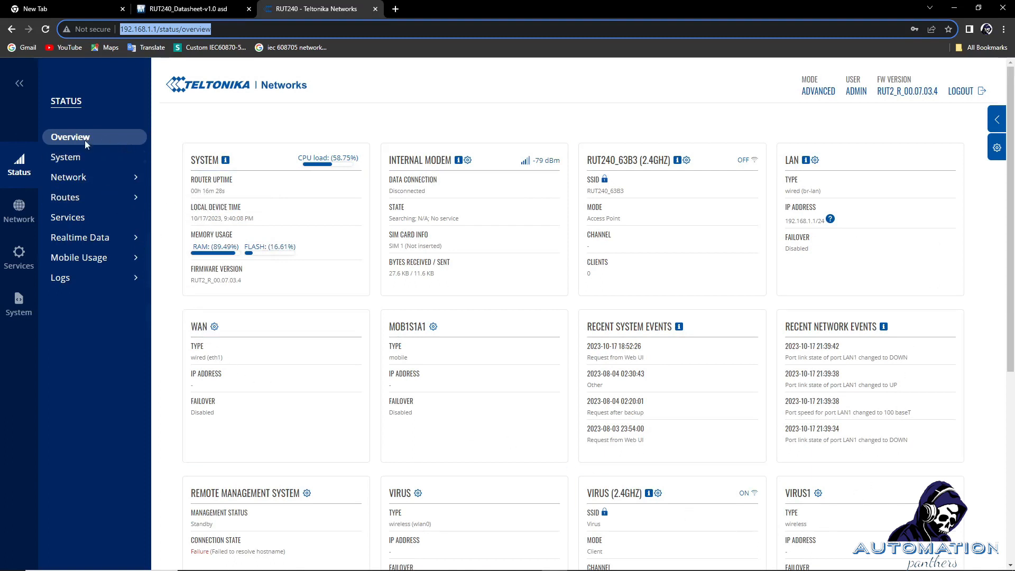
{"action": "scroll", "coordinate": [739, 281], "scroll_direction": "down", "scroll_amount": 3}
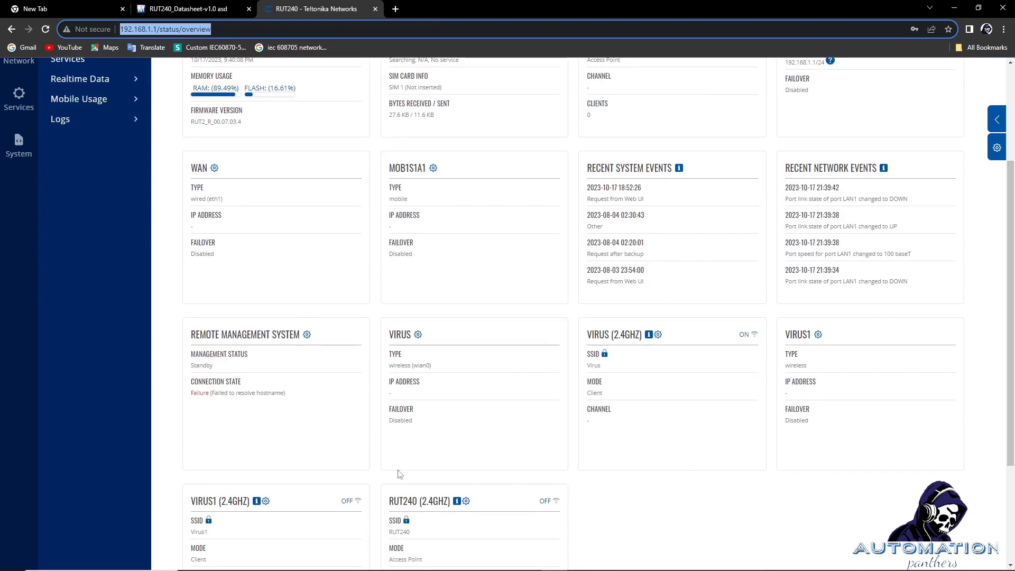
{"action": "scroll", "coordinate": [400, 474], "scroll_direction": "down", "scroll_amount": 3}
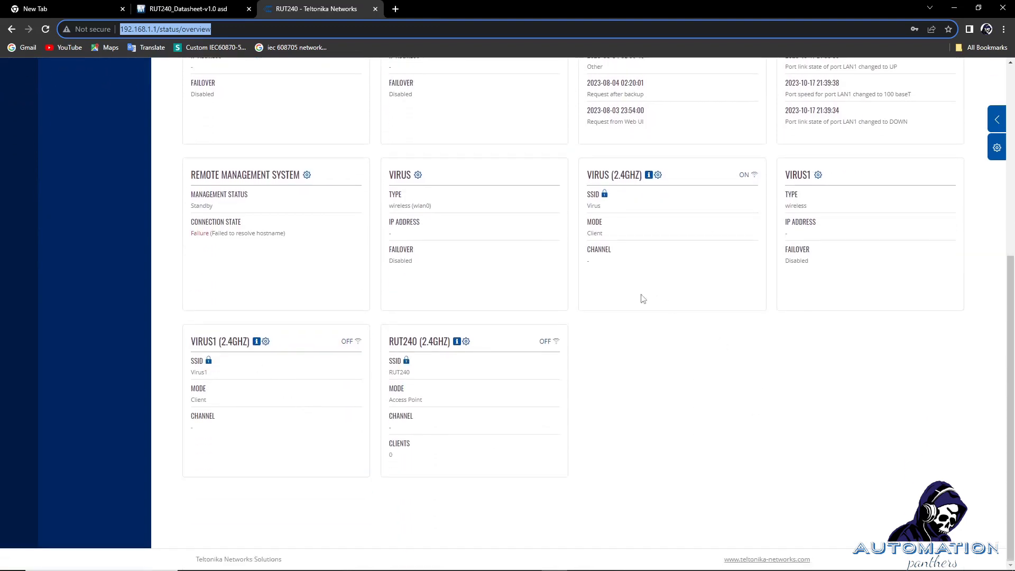
{"action": "scroll", "coordinate": [642, 299], "scroll_direction": "up", "scroll_amount": 3}
{"action": "scroll", "coordinate": [721, 408], "scroll_direction": "up", "scroll_amount": 3}
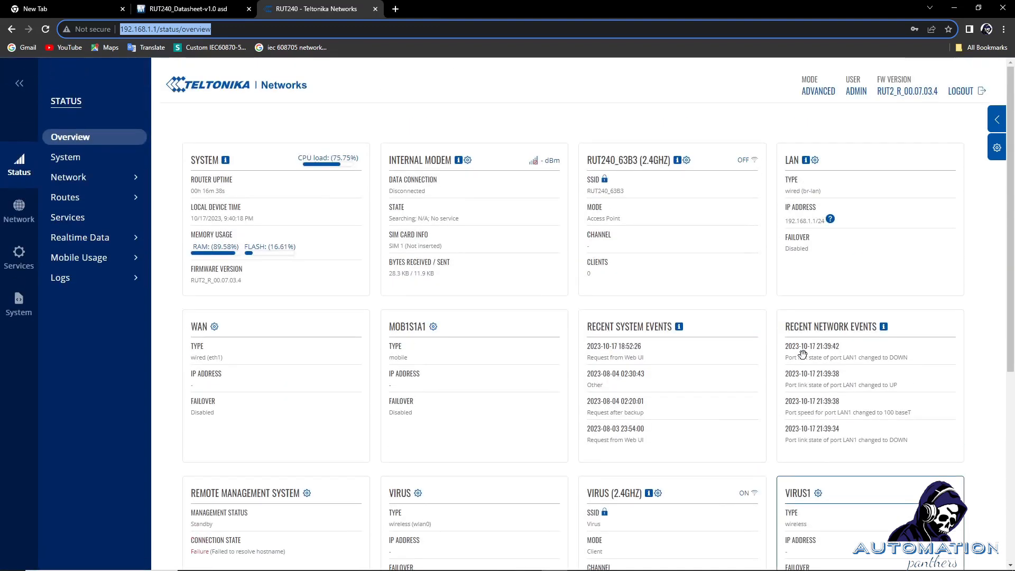
{"action": "left_click", "coordinate": [432, 329]}
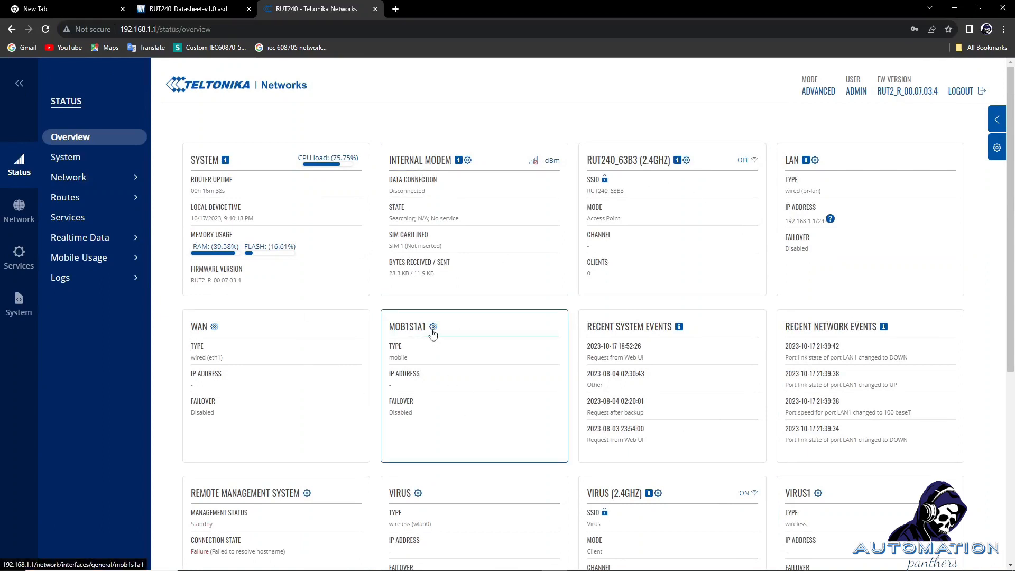
Review the mob1s1a1 interface's General, Advanced and Firewall settings, then discard without changes.
{"action": "left_click", "coordinate": [432, 328]}
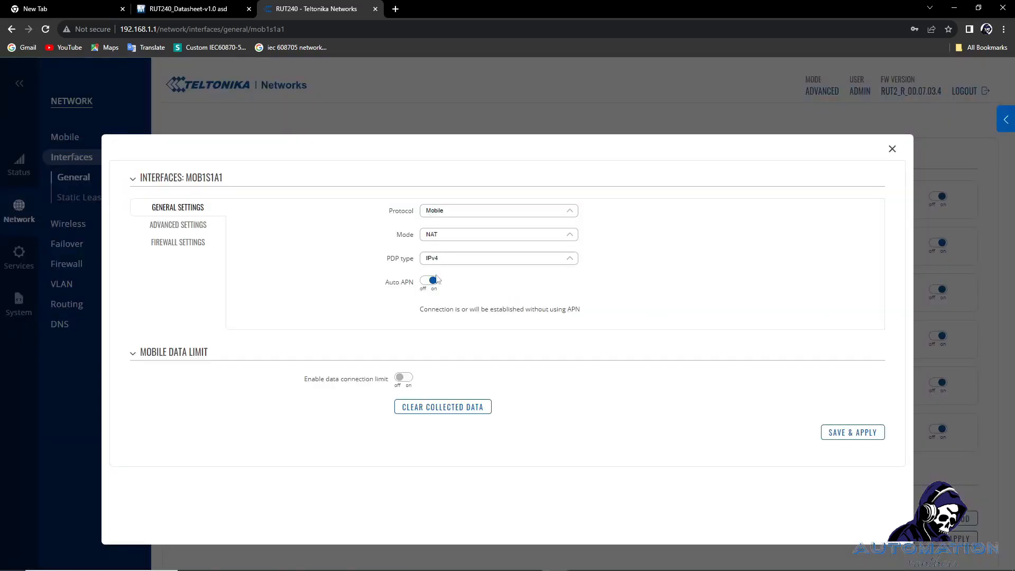
{"action": "left_click", "coordinate": [178, 225]}
{"action": "left_click", "coordinate": [178, 241]}
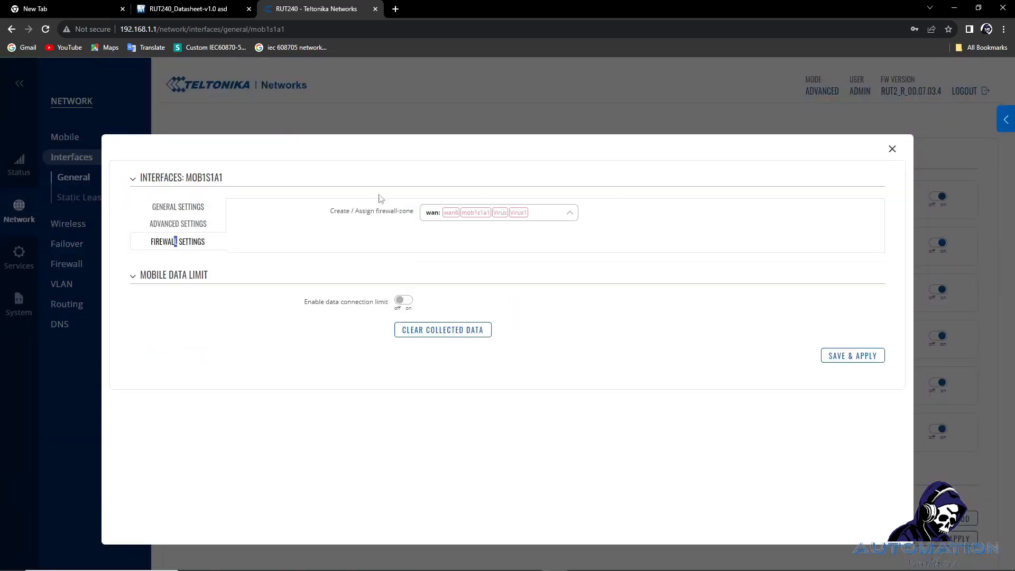
{"action": "left_click", "coordinate": [892, 149]}
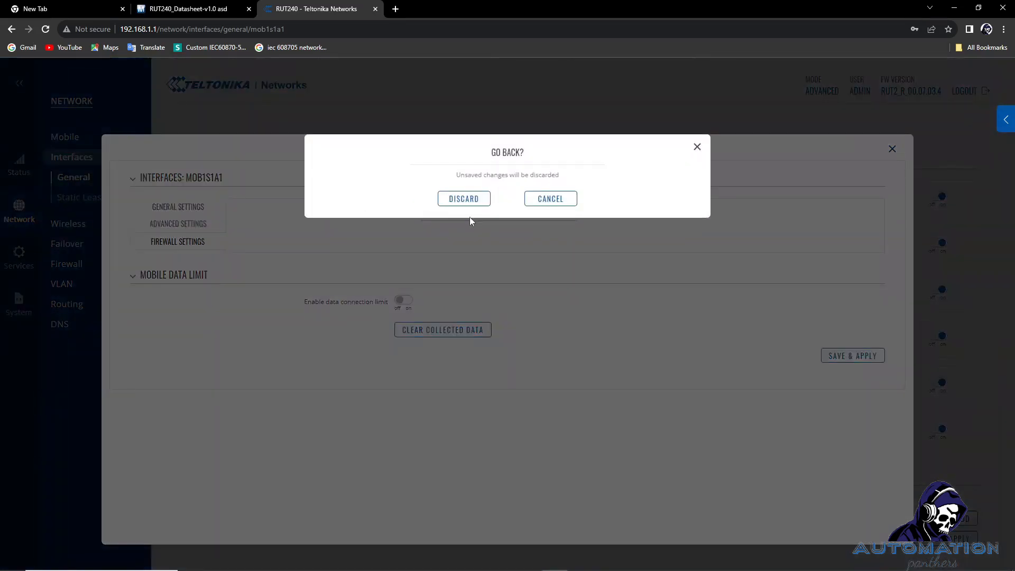
{"action": "left_click", "coordinate": [463, 198]}
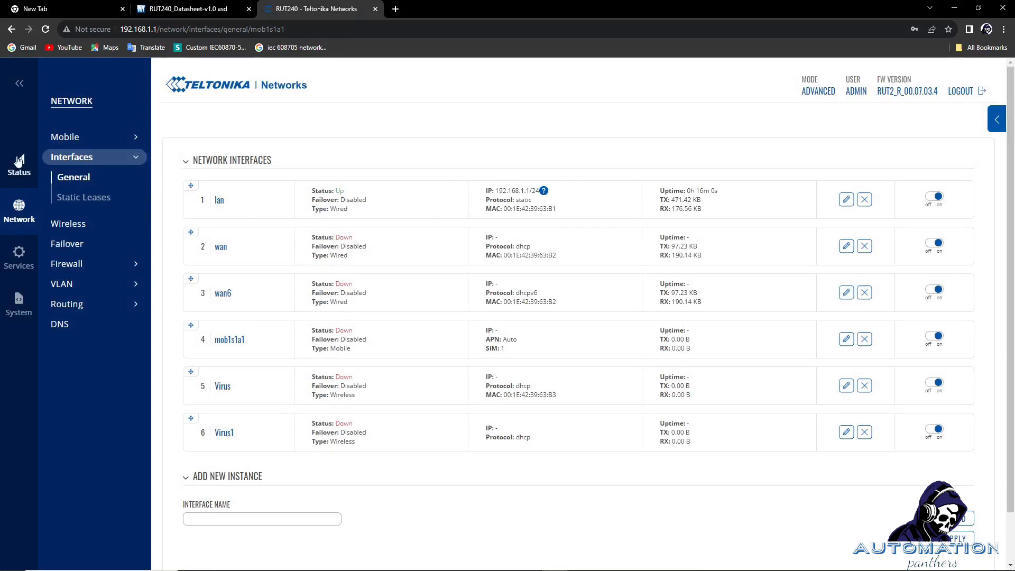
{"action": "left_click", "coordinate": [19, 177]}
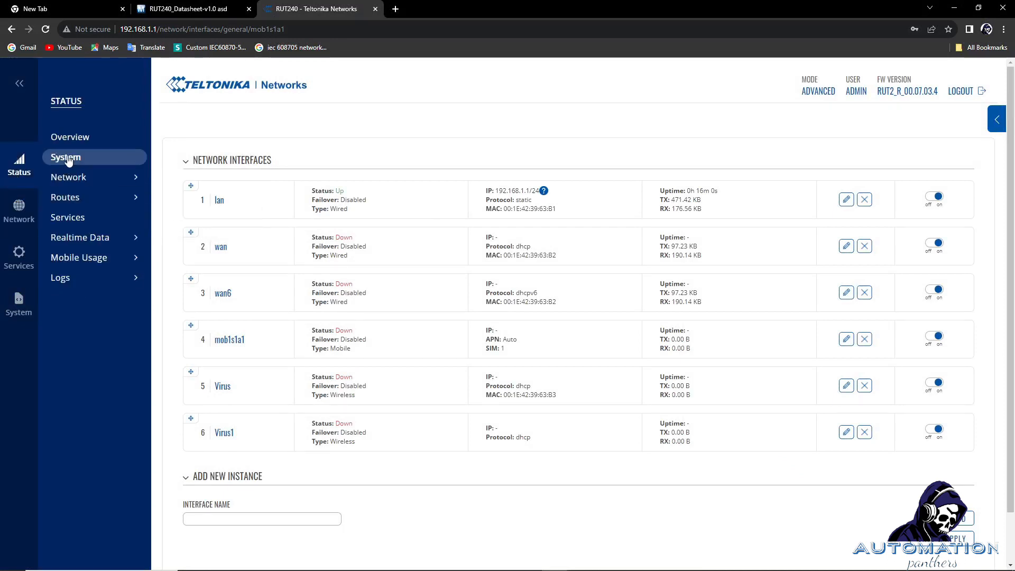
Open Status > Routes > General Routes to view the ARP entry and route tables.
{"action": "left_click", "coordinate": [84, 177]}
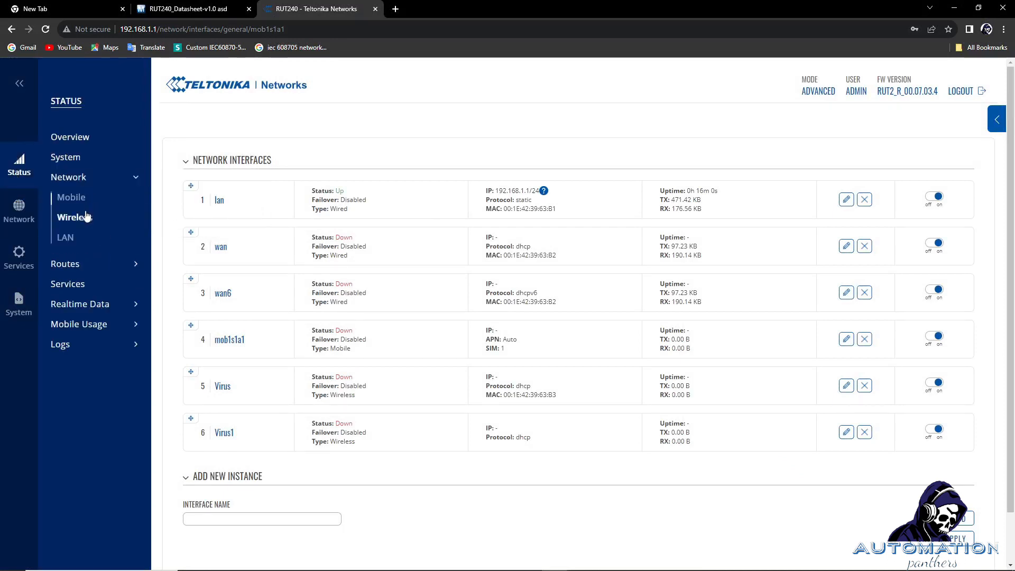
{"action": "left_click", "coordinate": [72, 271]}
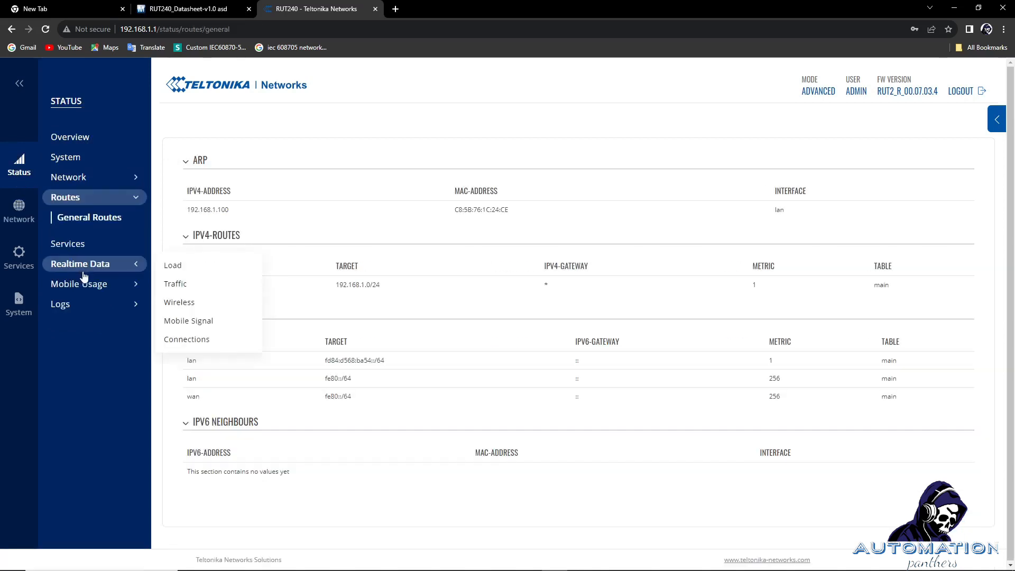
{"action": "left_click", "coordinate": [19, 210]}
{"action": "left_click", "coordinate": [19, 165]}
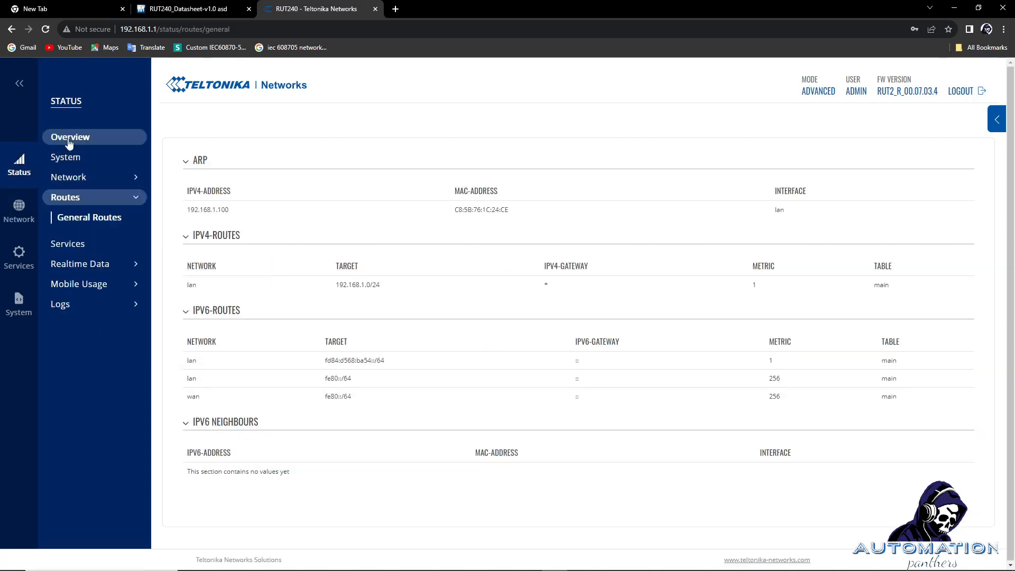
{"action": "left_click", "coordinate": [90, 179]}
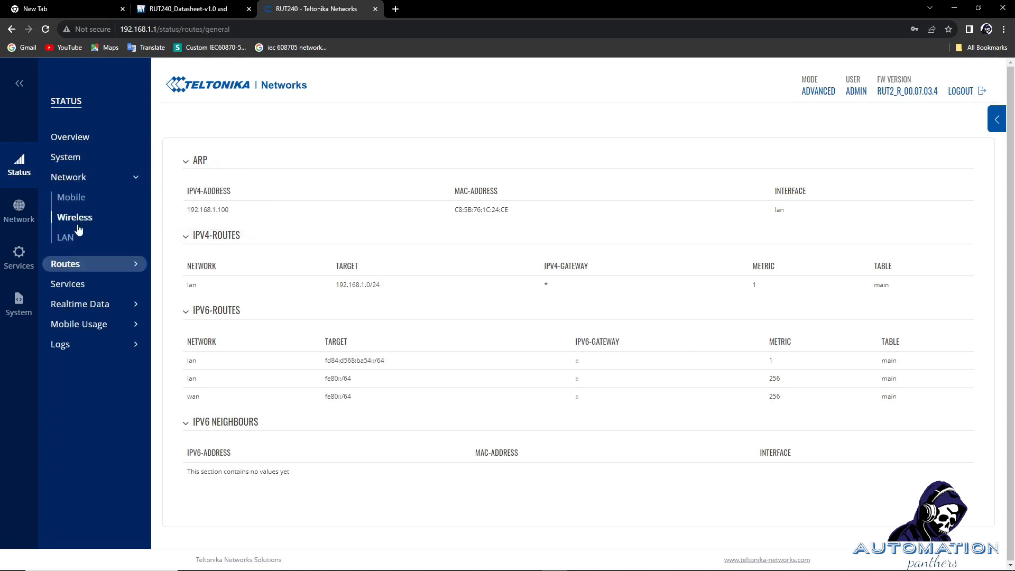
Browse the Network and Services menus to locate Package Manager.
{"action": "left_click", "coordinate": [19, 214]}
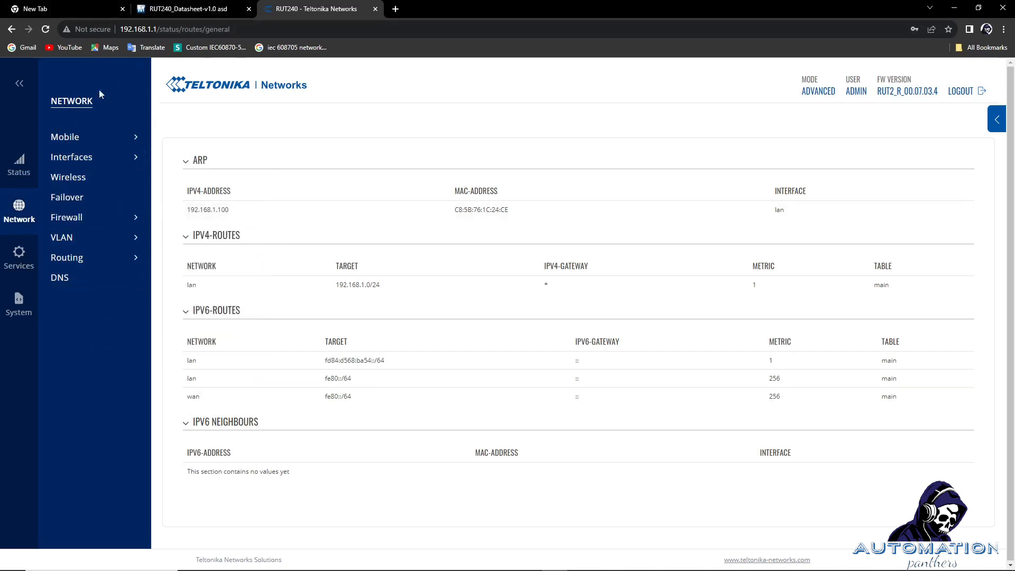
{"action": "left_click", "coordinate": [19, 267]}
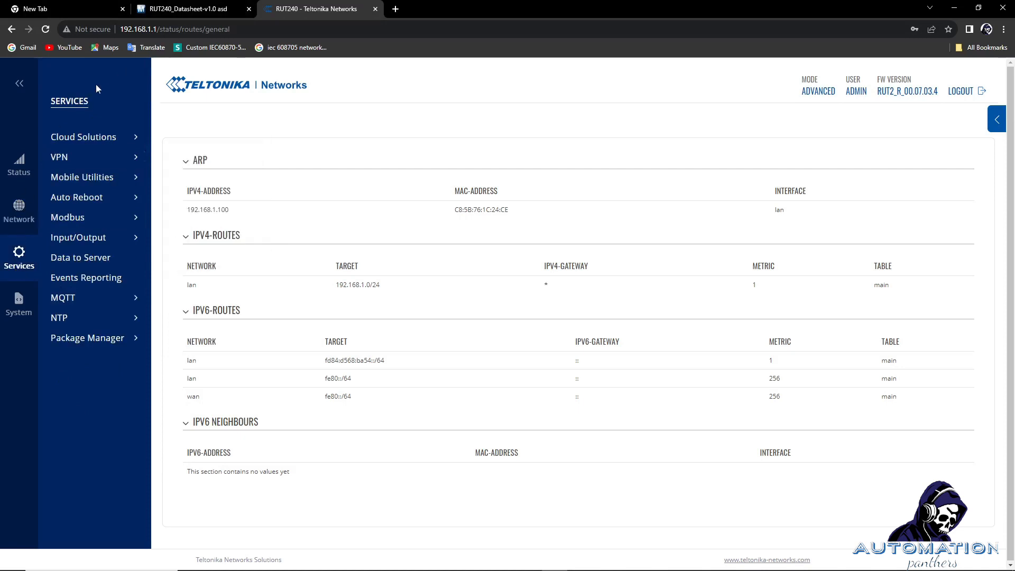
{"action": "mouse_move", "coordinate": [97, 349]}
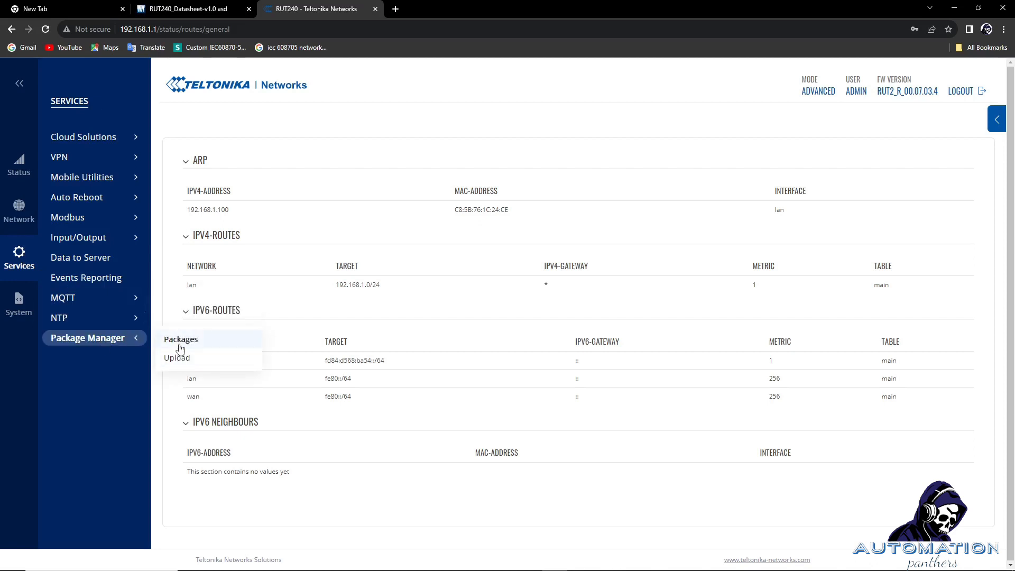
Open Package Manager's upload page, browse for a package file, and cancel without choosing one.
{"action": "left_click", "coordinate": [181, 346]}
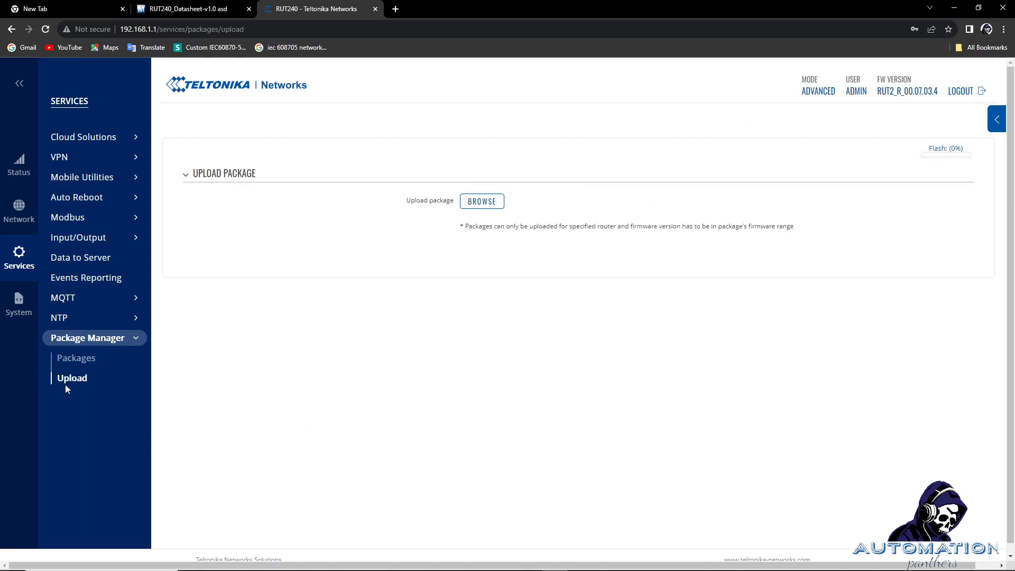
{"action": "left_click", "coordinate": [474, 207]}
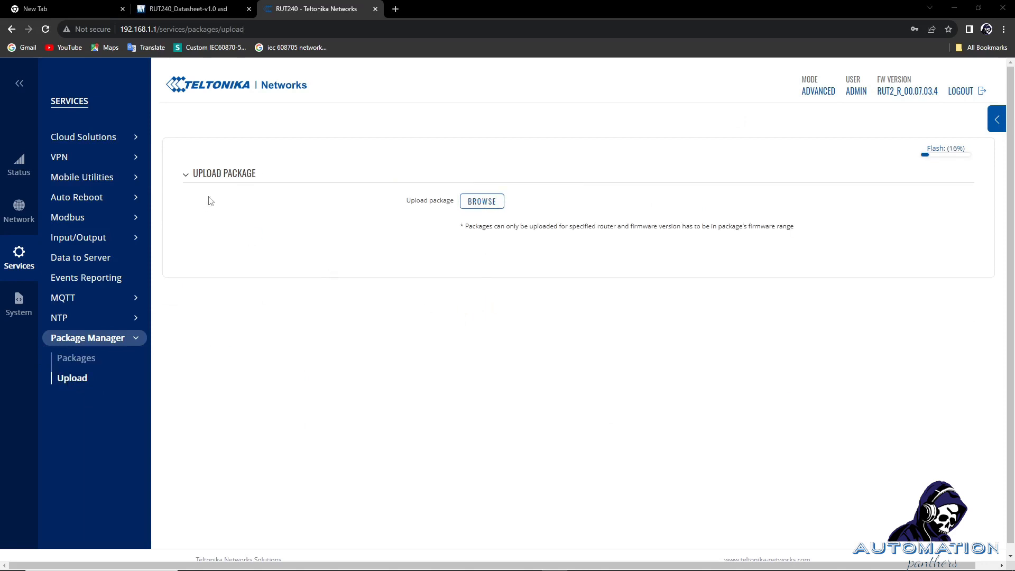
{"action": "left_click", "coordinate": [470, 269]}
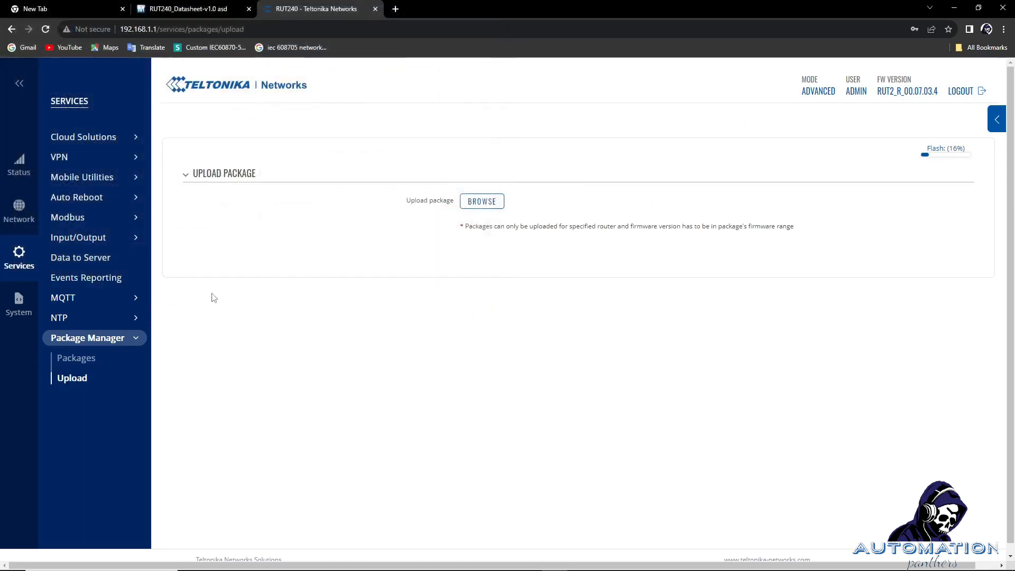
{"action": "mouse_move", "coordinate": [63, 299]}
Open the Modbus MQTT Gateway page, then the Modbus TCP Master slave device list.
{"action": "left_click", "coordinate": [27, 314]}
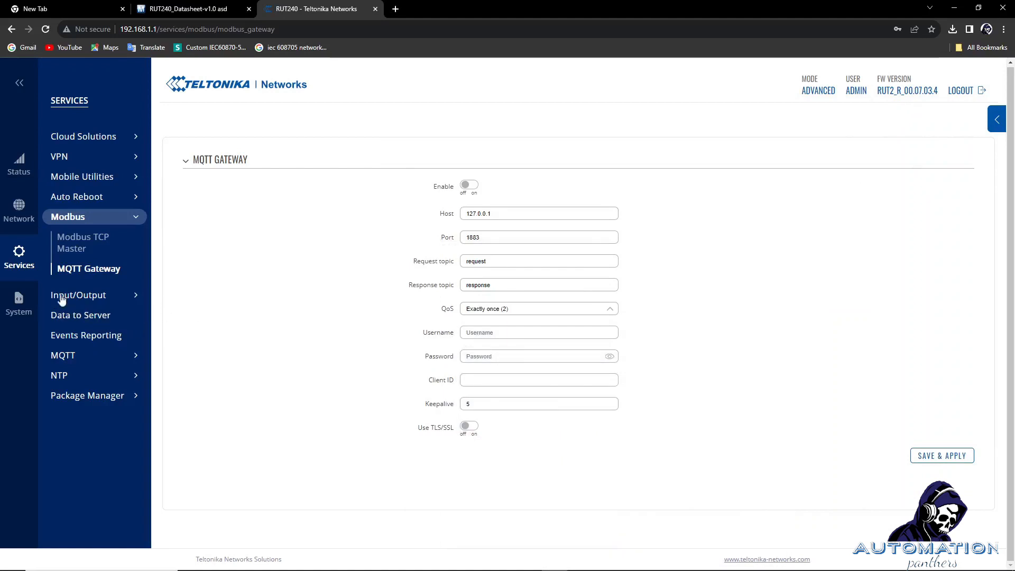
{"action": "left_click", "coordinate": [74, 247]}
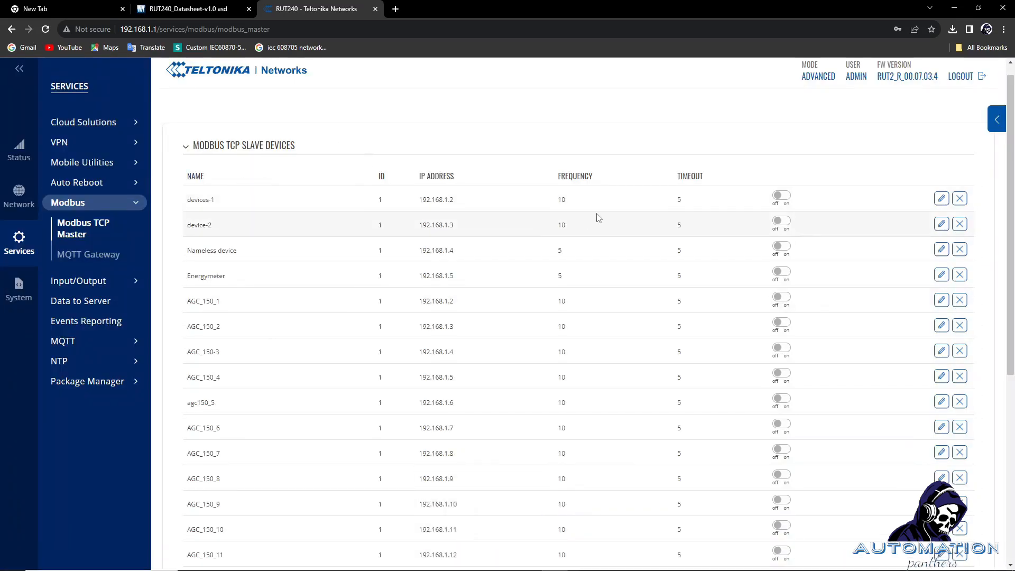
Find the Inverter slave device and open its configuration (IP 192.168.1.100, port 502, period 10).
{"action": "scroll", "coordinate": [634, 232], "scroll_direction": "down", "scroll_amount": 4}
{"action": "scroll", "coordinate": [637, 239], "scroll_direction": "down", "scroll_amount": 2}
{"action": "scroll", "coordinate": [636, 253], "scroll_direction": "up", "scroll_amount": 6}
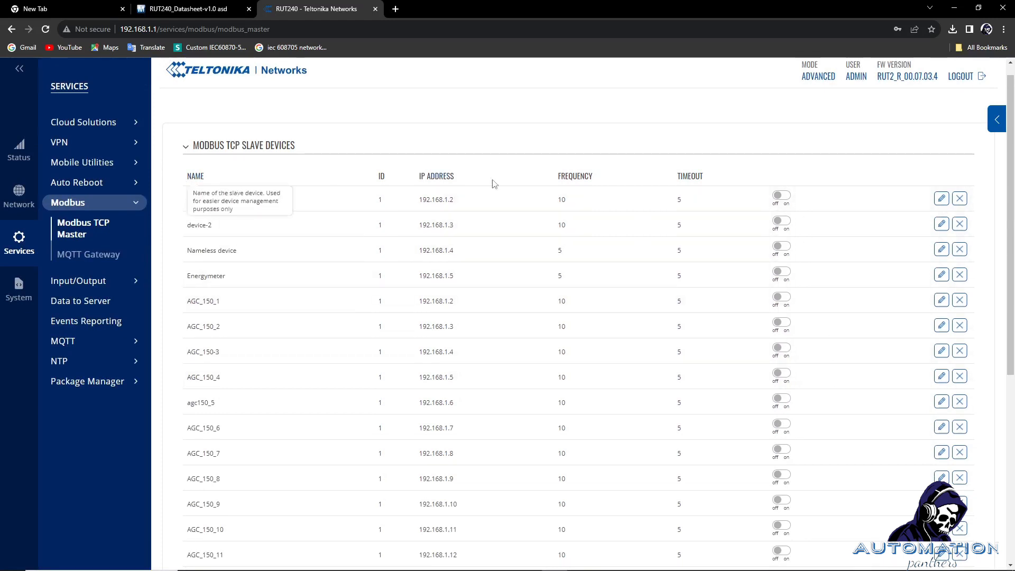
{"action": "scroll", "coordinate": [533, 199], "scroll_direction": "down", "scroll_amount": 5}
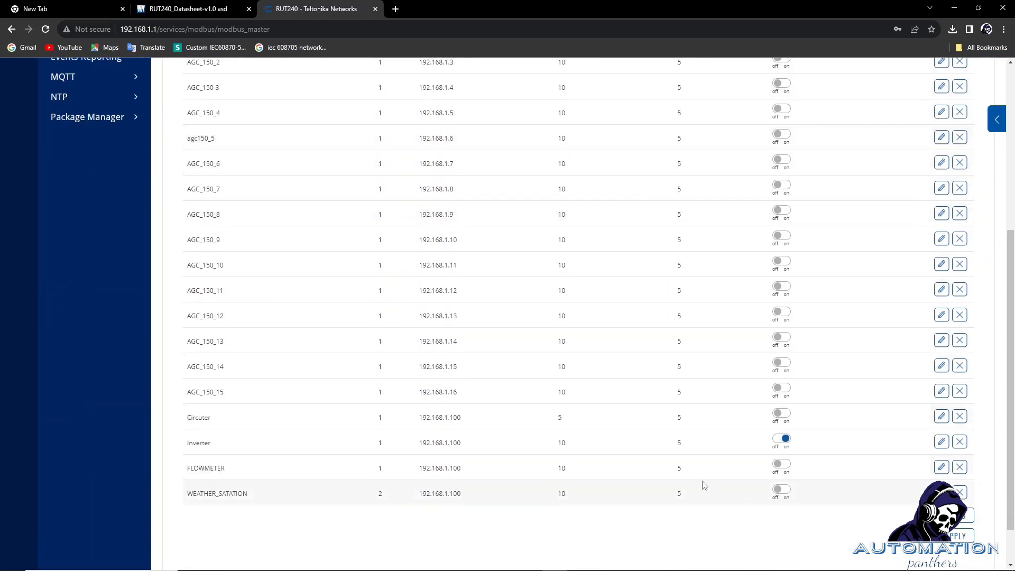
{"action": "scroll", "coordinate": [455, 331], "scroll_direction": "up", "scroll_amount": 5}
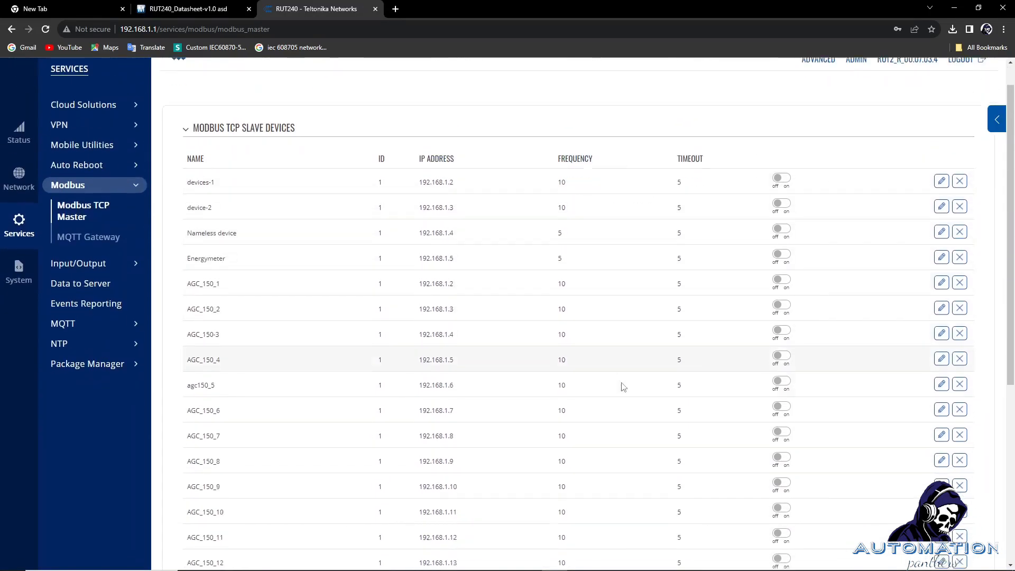
{"action": "scroll", "coordinate": [522, 153], "scroll_direction": "down", "scroll_amount": 4}
{"action": "scroll", "coordinate": [513, 321], "scroll_direction": "down", "scroll_amount": 2}
{"action": "scroll", "coordinate": [513, 321], "scroll_direction": "up", "scroll_amount": 5}
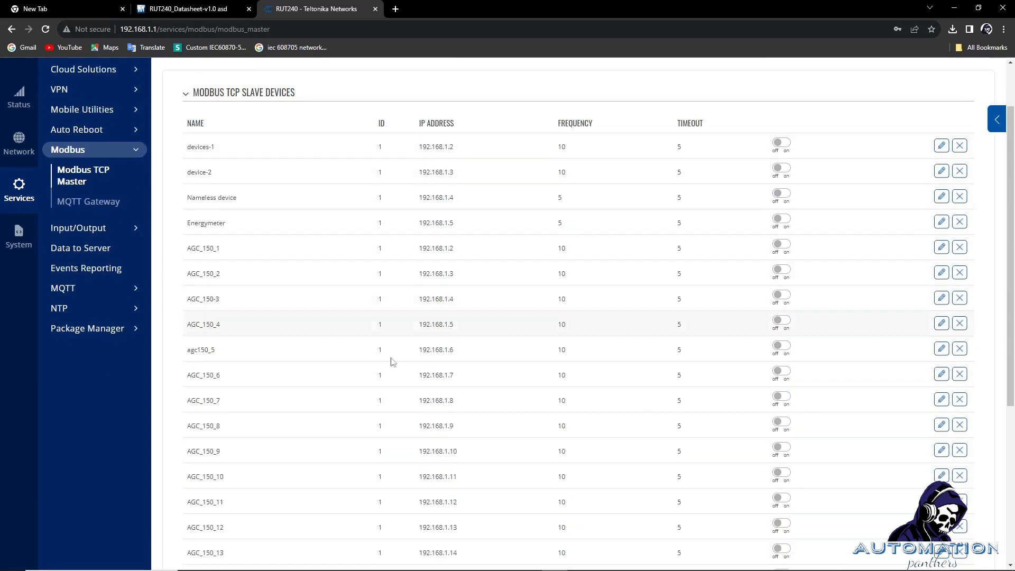
{"action": "scroll", "coordinate": [385, 362], "scroll_direction": "down", "scroll_amount": 5}
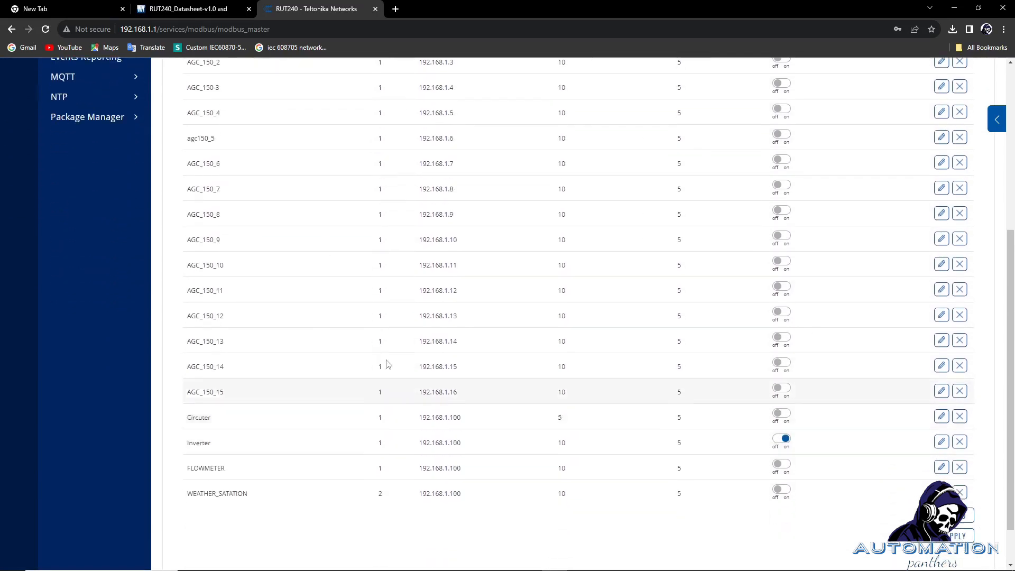
{"action": "scroll", "coordinate": [331, 301], "scroll_direction": "up", "scroll_amount": 6}
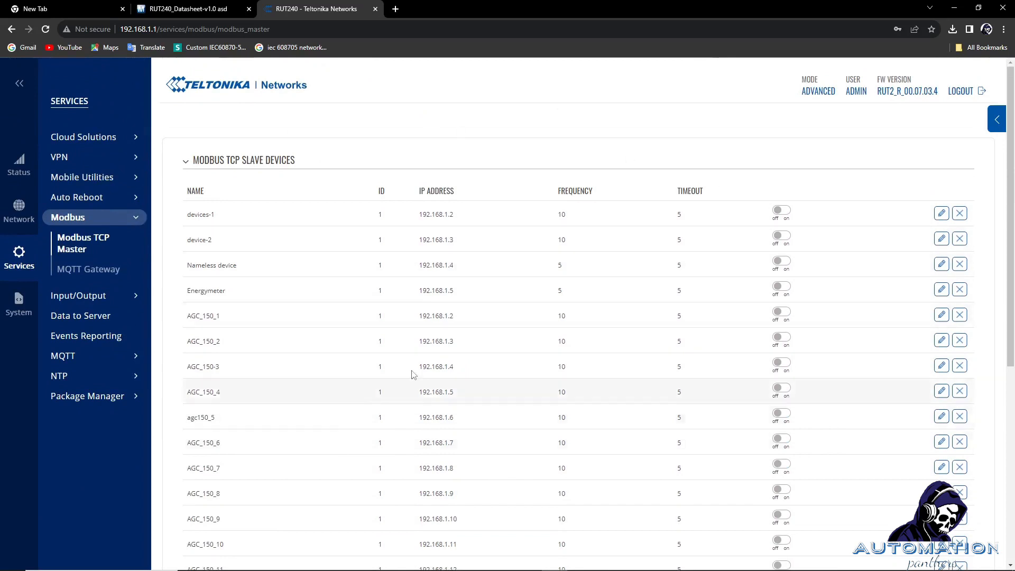
{"action": "scroll", "coordinate": [555, 287], "scroll_direction": "down", "scroll_amount": 6}
{"action": "double_click", "coordinate": [188, 391]}
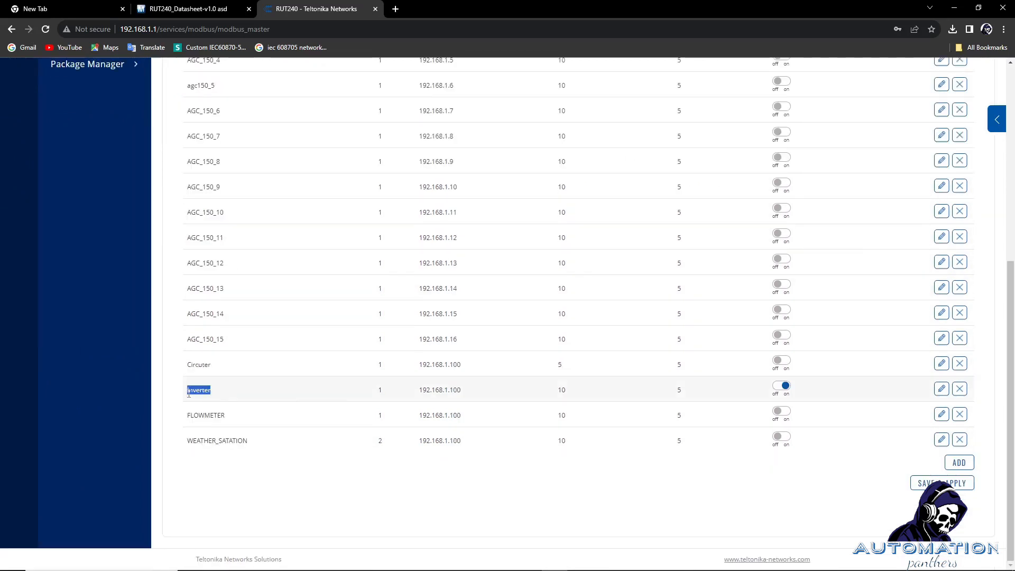
{"action": "left_click", "coordinate": [941, 389]}
{"action": "left_click_drag", "start_coordinate": [428, 232], "coordinate": [362, 226]}
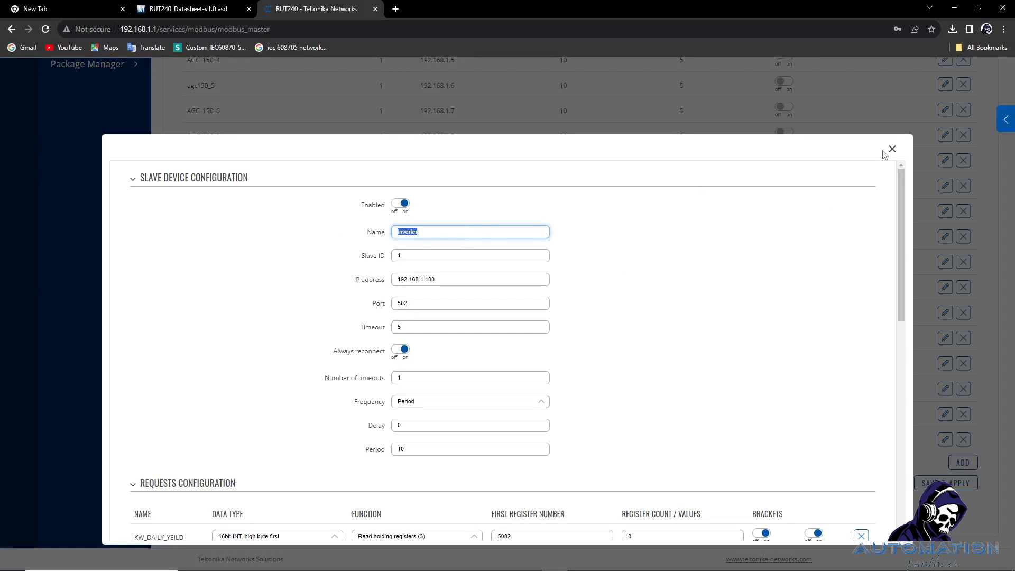
Check the Inverter's Slave ID field unchanged, then switch to the PowerPoint network diagram.
{"action": "scroll", "coordinate": [482, 267], "scroll_direction": "down", "scroll_amount": 2}
{"action": "scroll", "coordinate": [482, 268], "scroll_direction": "up", "scroll_amount": 2}
{"action": "key", "text": "Tab"}
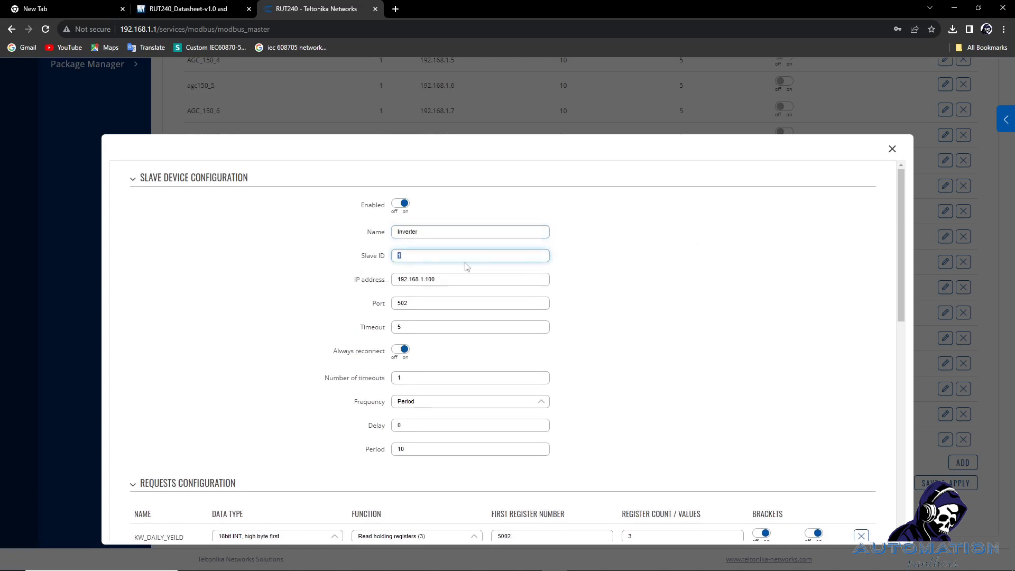
{"action": "left_click", "coordinate": [466, 265]}
{"action": "mouse_move", "coordinate": [552, 568]}
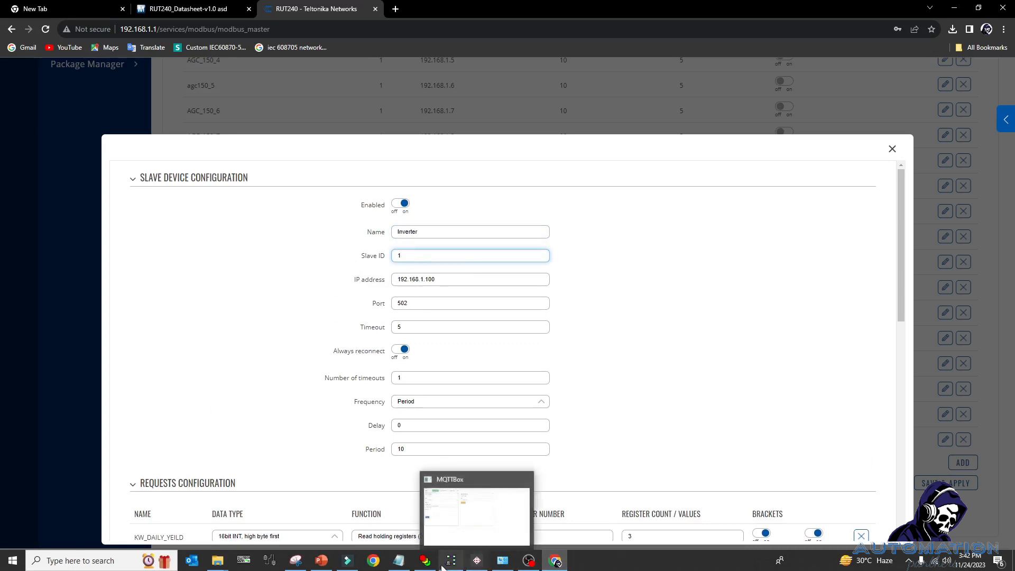
{"action": "left_click", "coordinate": [330, 563]}
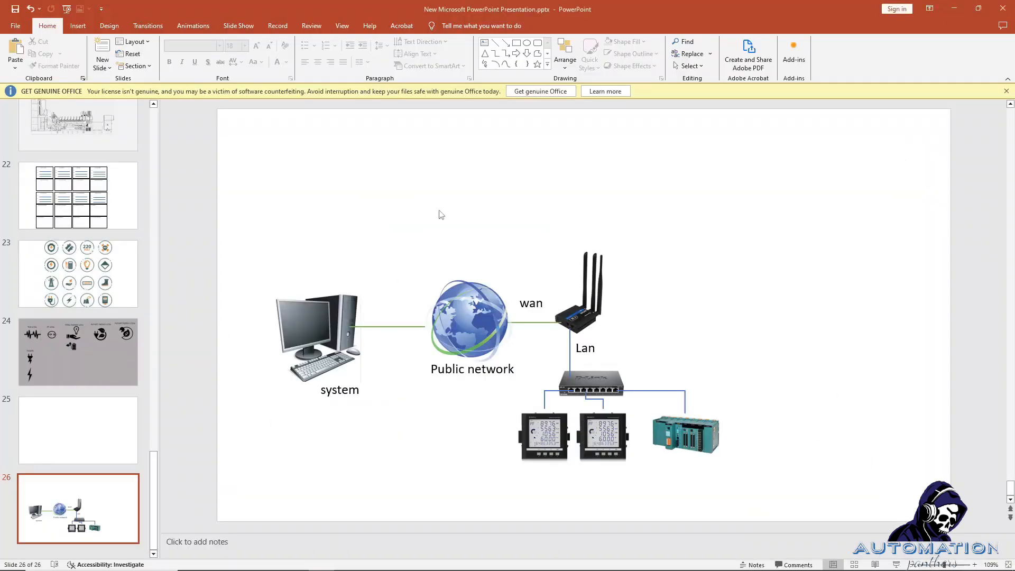
Select both energy meter pictures on slide 26 and move them lower.
{"action": "left_click", "coordinate": [608, 448]}
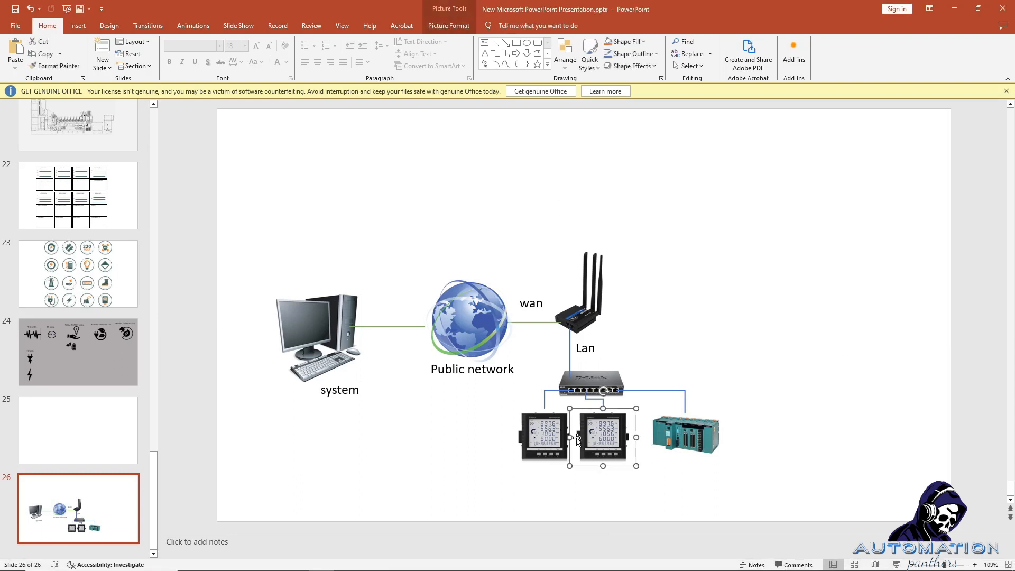
{"action": "left_click", "coordinate": [546, 439]}
{"action": "left_click", "coordinate": [586, 378]}
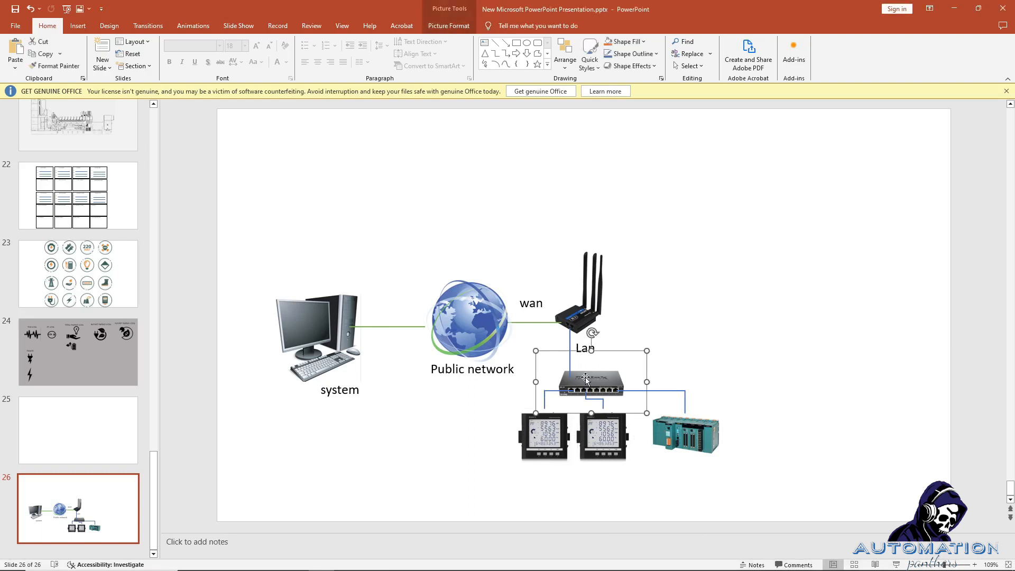
{"action": "left_click", "coordinate": [588, 388]}
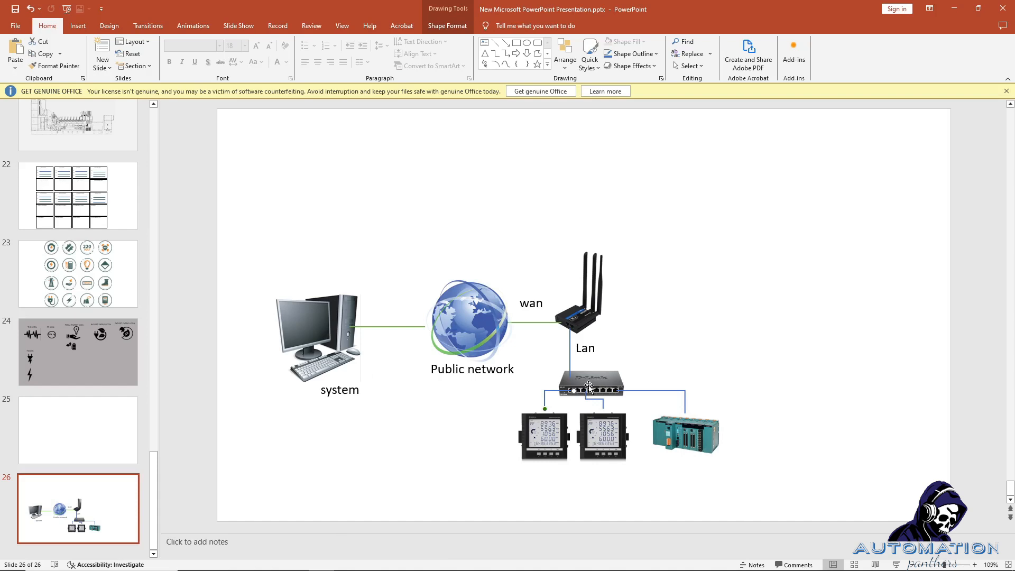
{"action": "left_click", "coordinate": [589, 387]}
{"action": "left_click", "coordinate": [550, 427]}
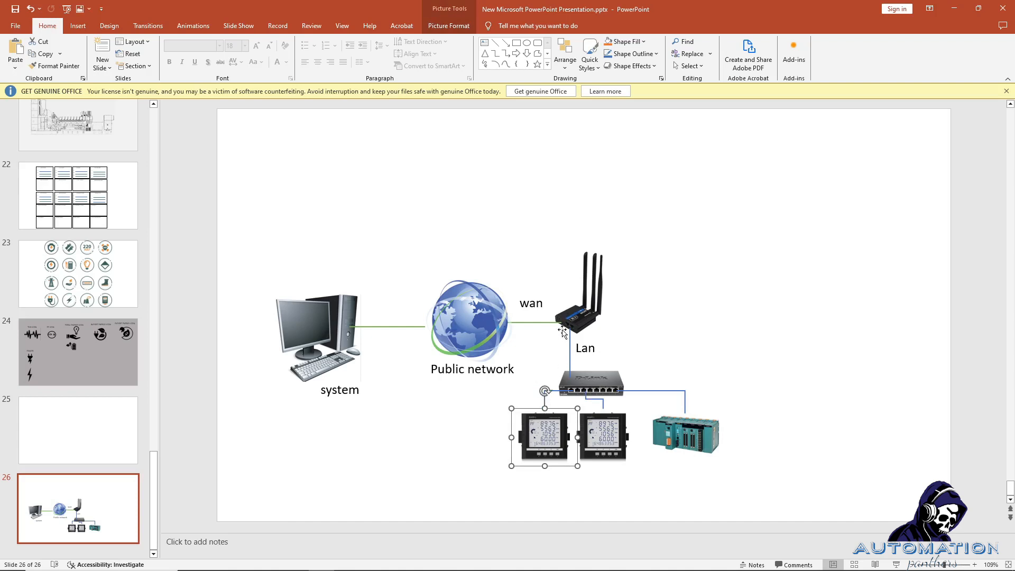
{"action": "left_click", "coordinate": [576, 378]}
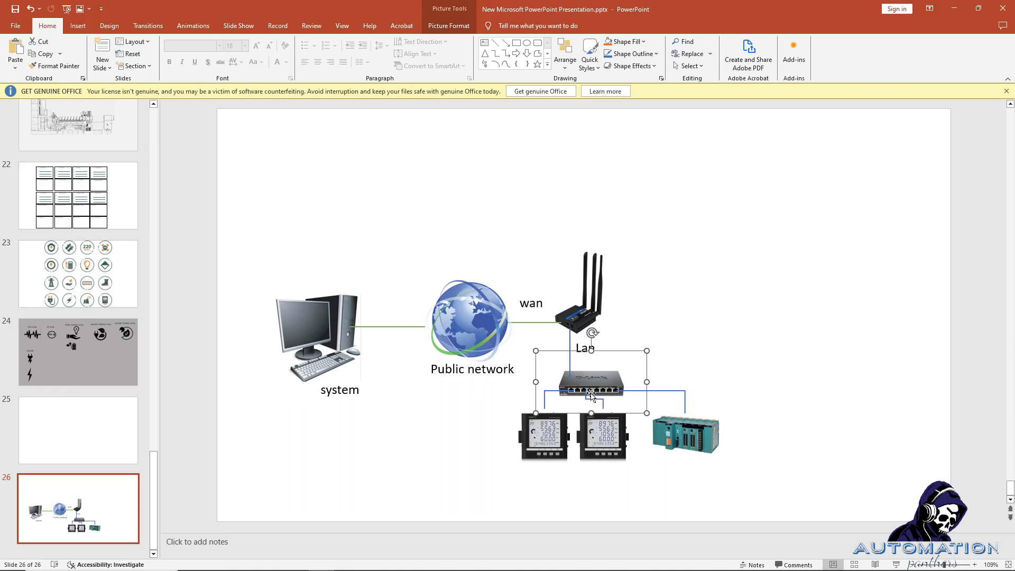
{"action": "left_click", "coordinate": [529, 447]}
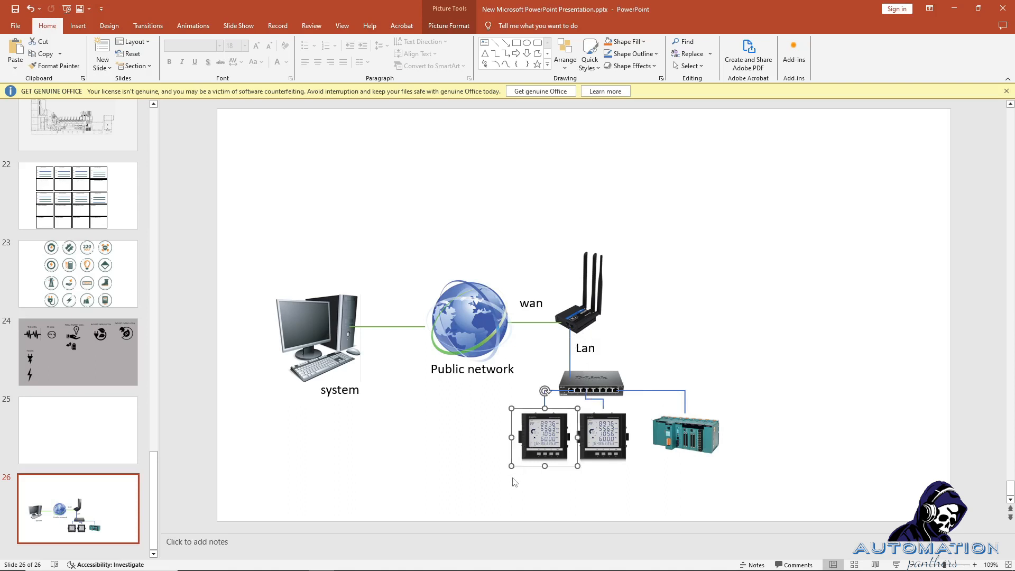
{"action": "left_click", "coordinate": [509, 485]}
{"action": "left_click_drag", "start_coordinate": [622, 482], "coordinate": [514, 403]}
{"action": "left_click_drag", "start_coordinate": [641, 492], "coordinate": [530, 479]}
{"action": "left_click", "coordinate": [608, 154]}
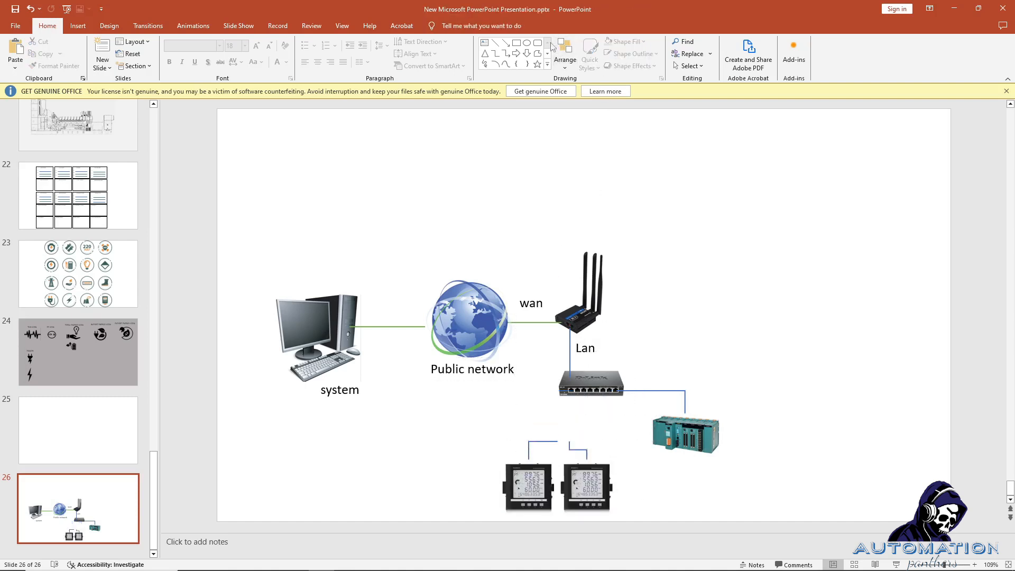
Draw a blue rectangle above the meters and an arrow from the switch to it.
{"action": "left_click", "coordinate": [517, 43]}
{"action": "left_click_drag", "start_coordinate": [505, 413], "coordinate": [609, 448]}
{"action": "left_click", "coordinate": [627, 458]}
{"action": "left_click", "coordinate": [505, 42]}
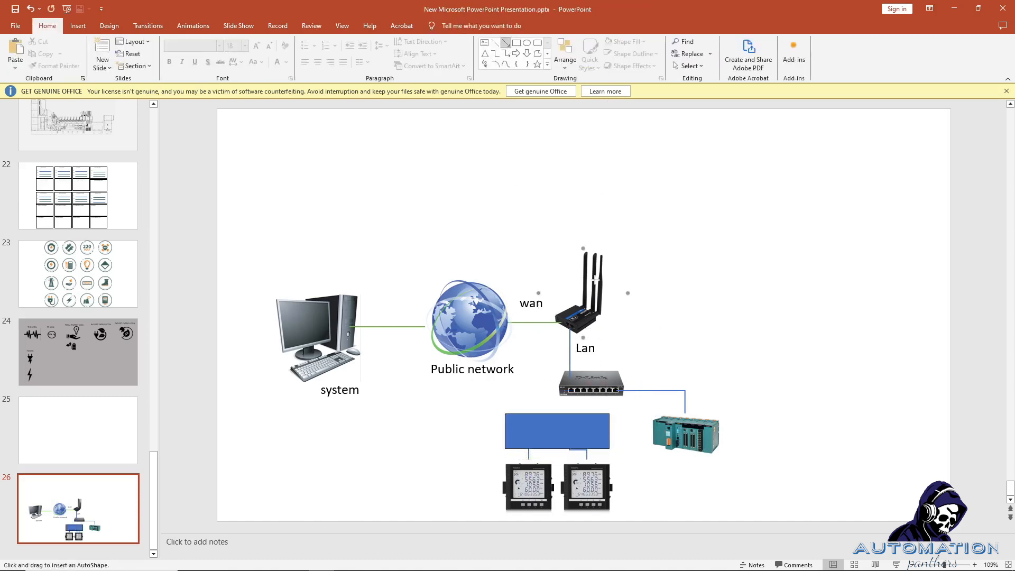
{"action": "left_click_drag", "start_coordinate": [586, 381], "coordinate": [583, 413]}
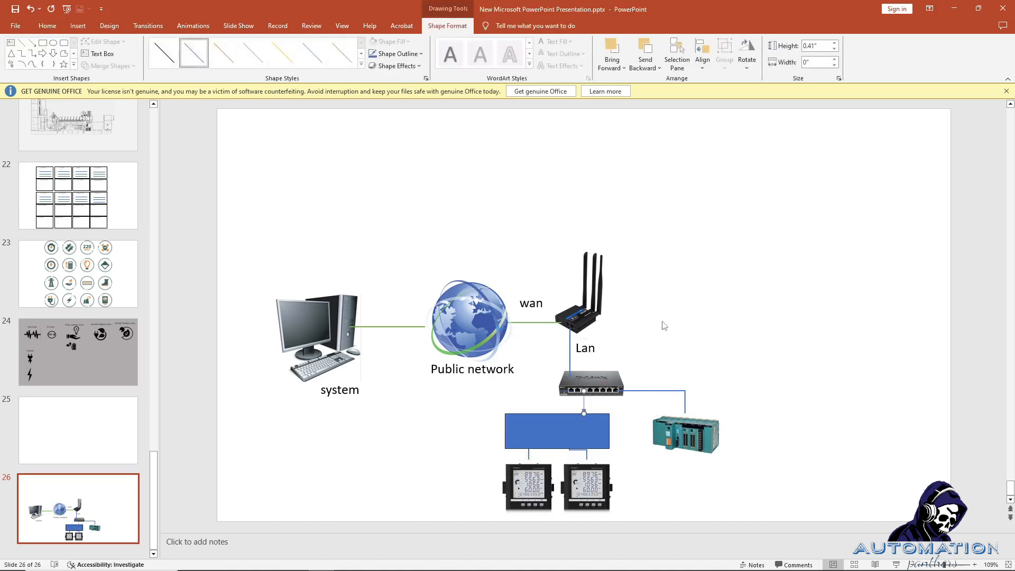
{"action": "key", "text": "Escape"}
Reattach the connector lines from the blue rectangle down to the meters.
{"action": "left_click", "coordinate": [576, 432]}
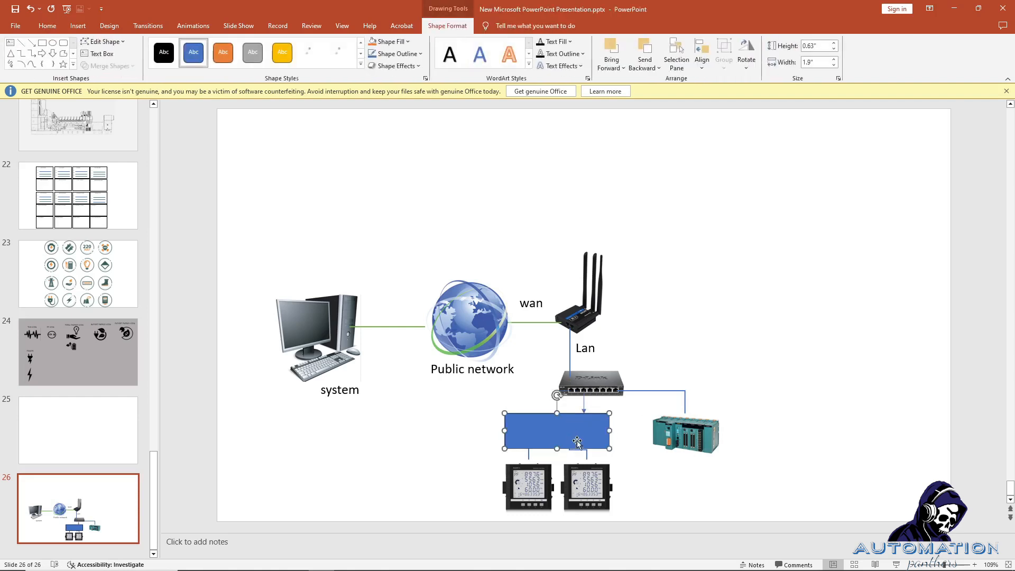
{"action": "left_click", "coordinate": [584, 403]}
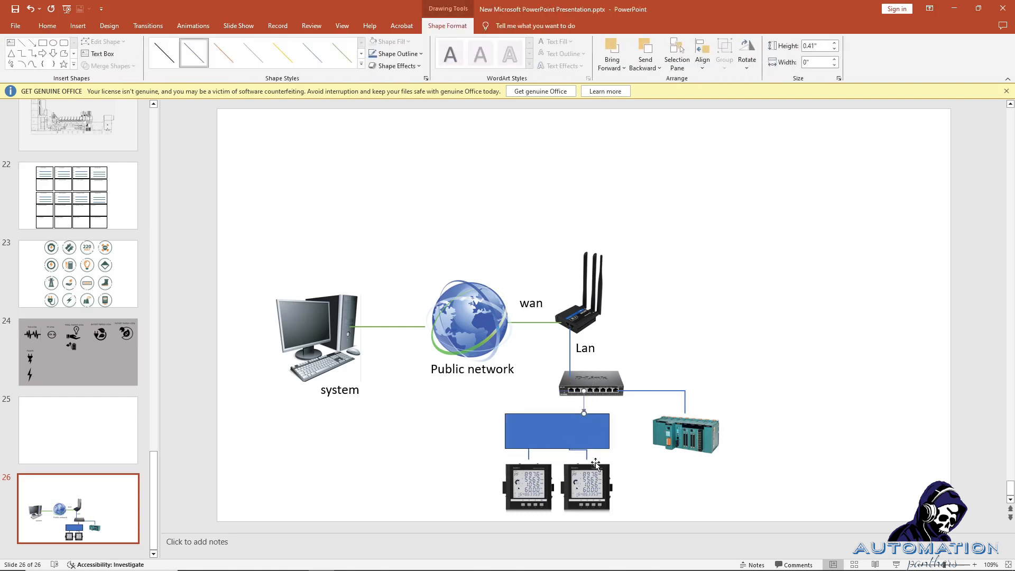
{"action": "left_click", "coordinate": [588, 469]}
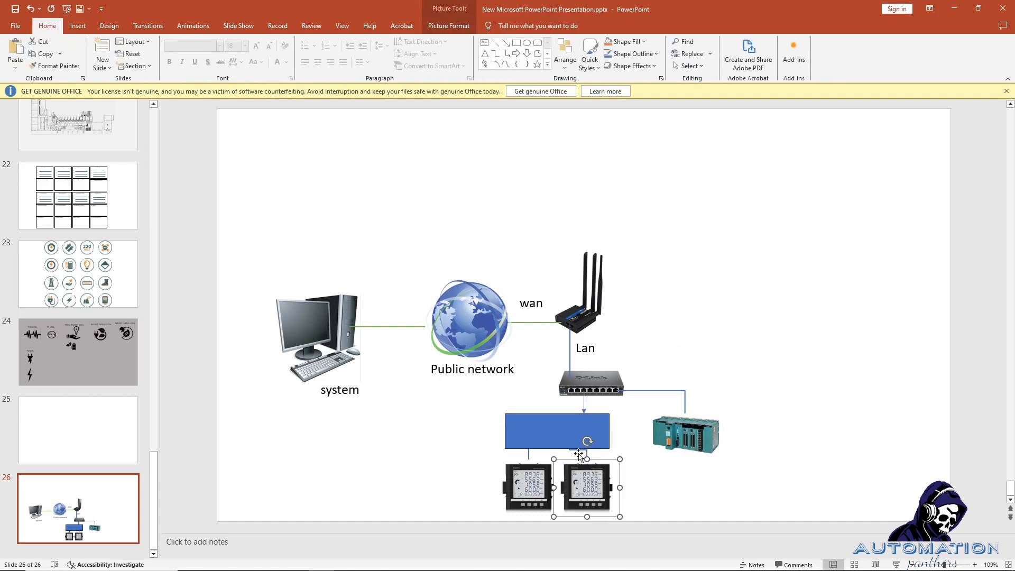
{"action": "left_click", "coordinate": [579, 451]}
{"action": "left_click_drag", "start_coordinate": [570, 441], "coordinate": [570, 471]}
{"action": "left_click", "coordinate": [672, 476]}
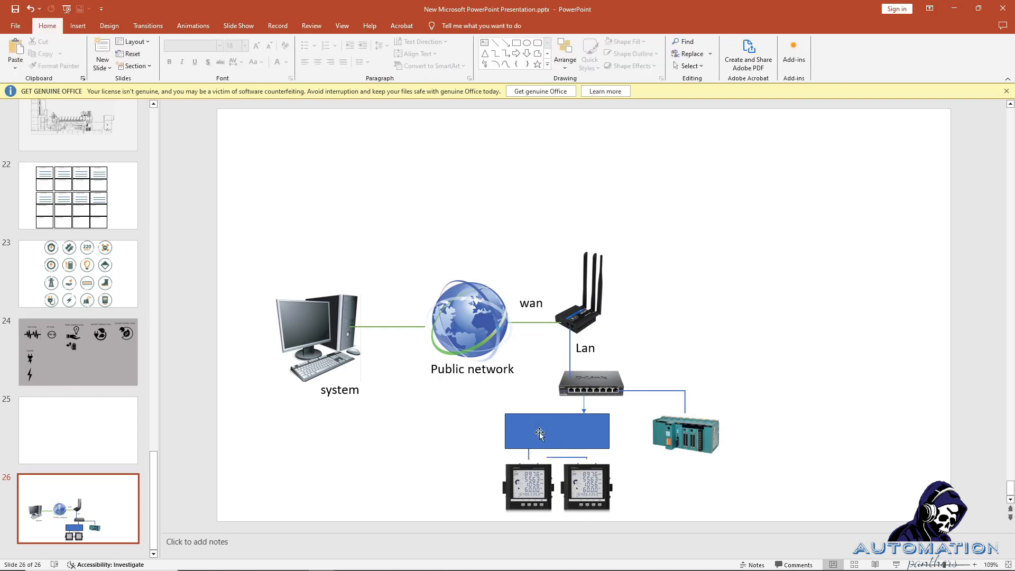
{"action": "left_click", "coordinate": [585, 482]}
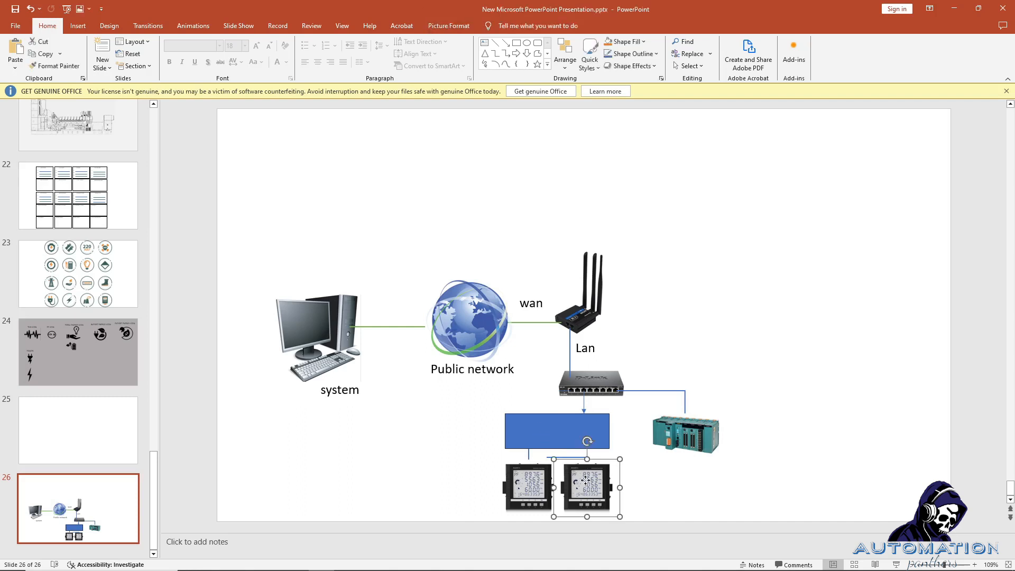
{"action": "left_click", "coordinate": [531, 483]}
{"action": "left_click", "coordinate": [570, 431]}
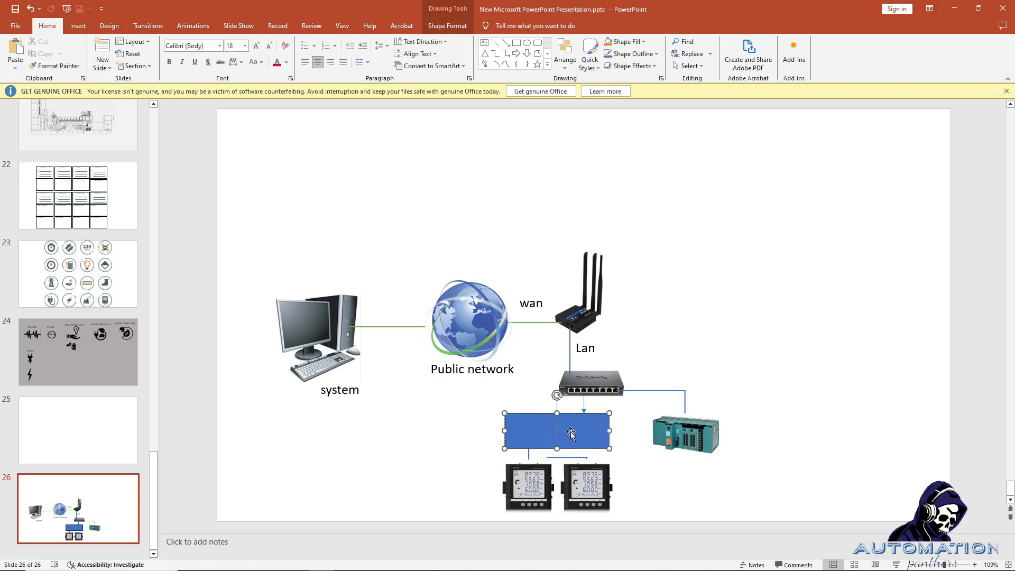
Review the Inverter's name, slave ID 1, IP 192.168.1.100 and port 502.
{"action": "left_click", "coordinate": [950, 13]}
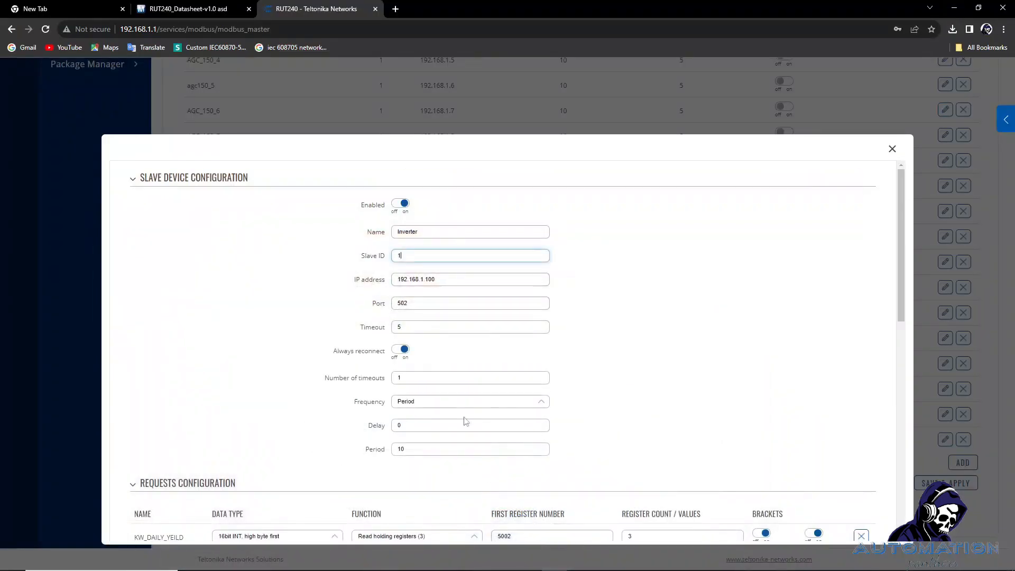
{"action": "double_click", "coordinate": [441, 279]}
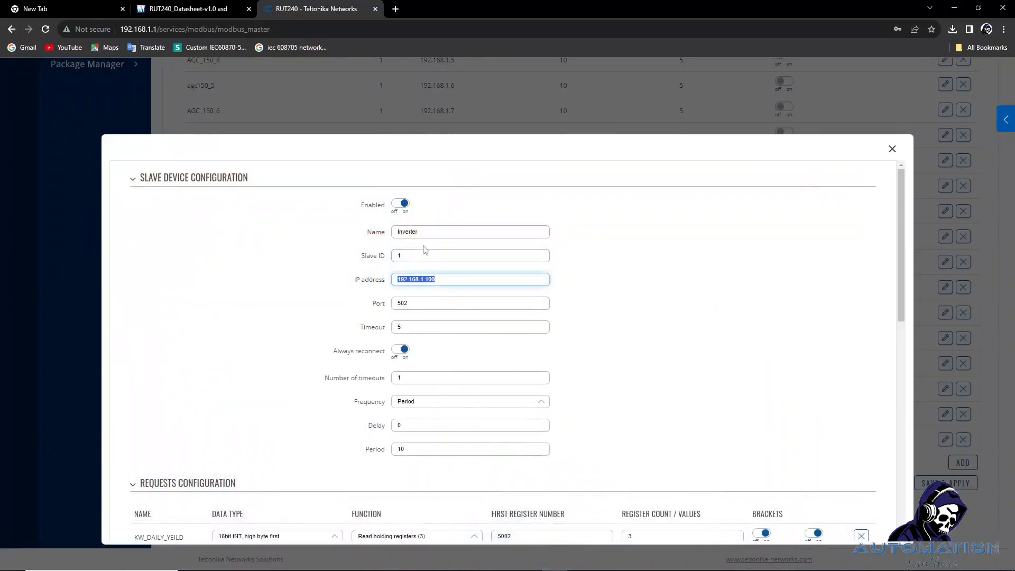
{"action": "double_click", "coordinate": [409, 256]}
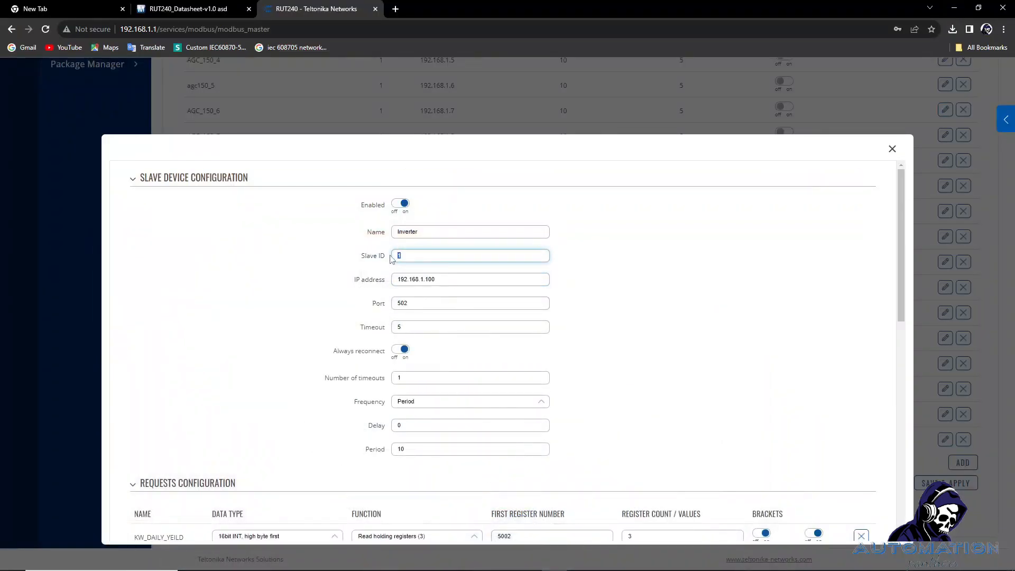
{"action": "left_click", "coordinate": [445, 231]}
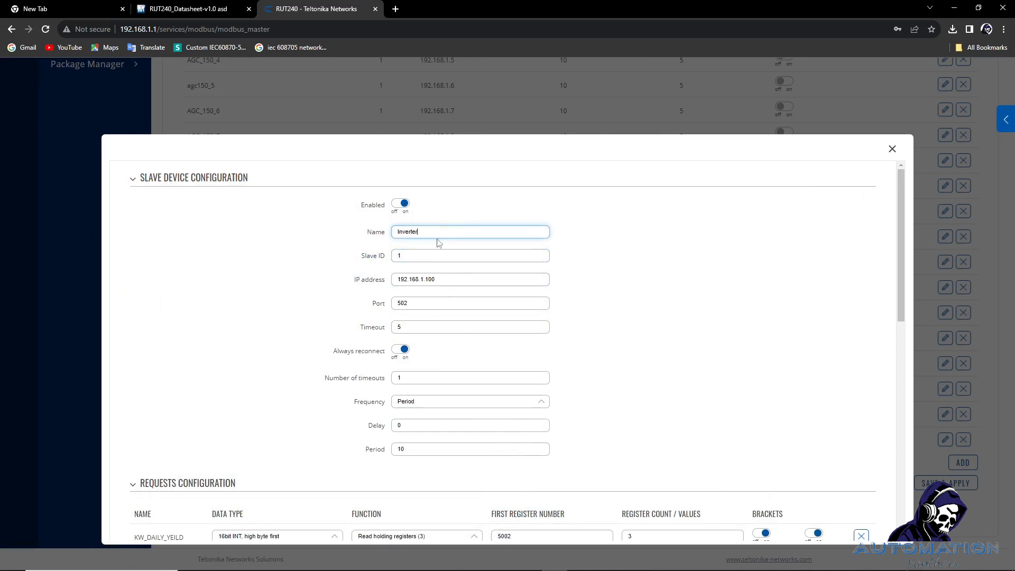
{"action": "left_click_drag", "start_coordinate": [417, 304], "coordinate": [392, 304]}
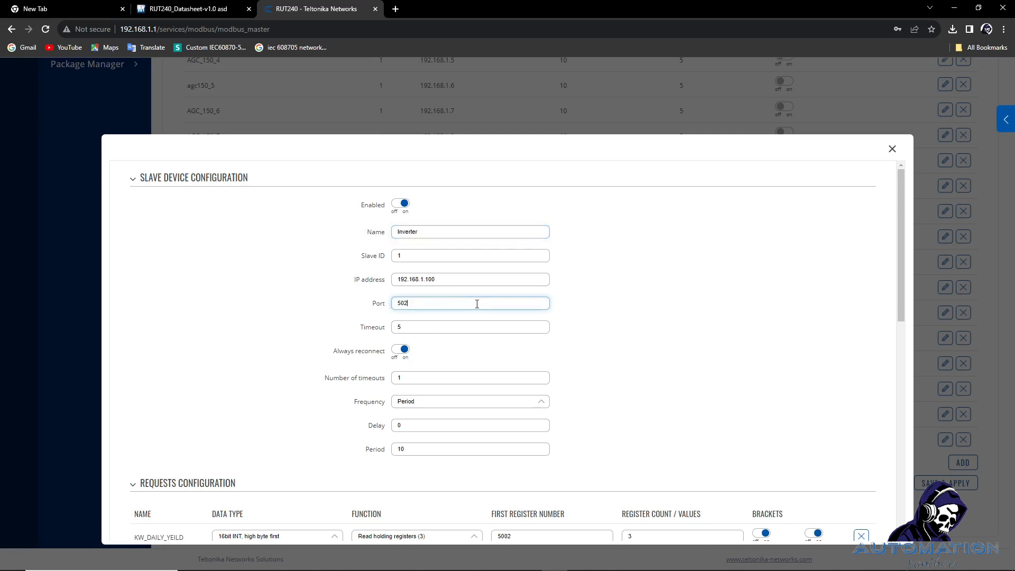
{"action": "key", "text": "Tab"}
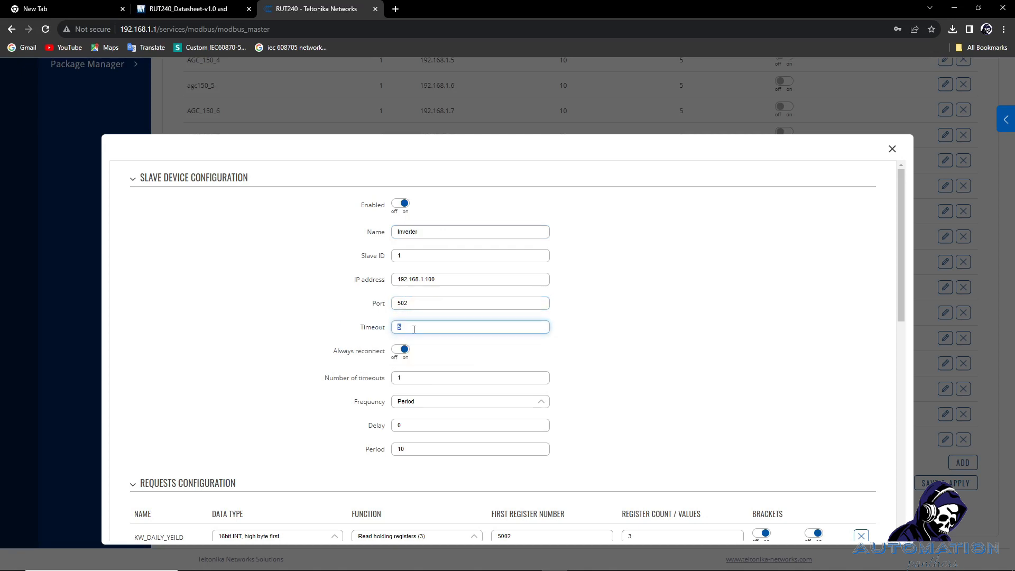
Review timeout 5, number of timeouts, Period polling frequency, delay and period 10.
{"action": "mouse_move", "coordinate": [366, 355]}
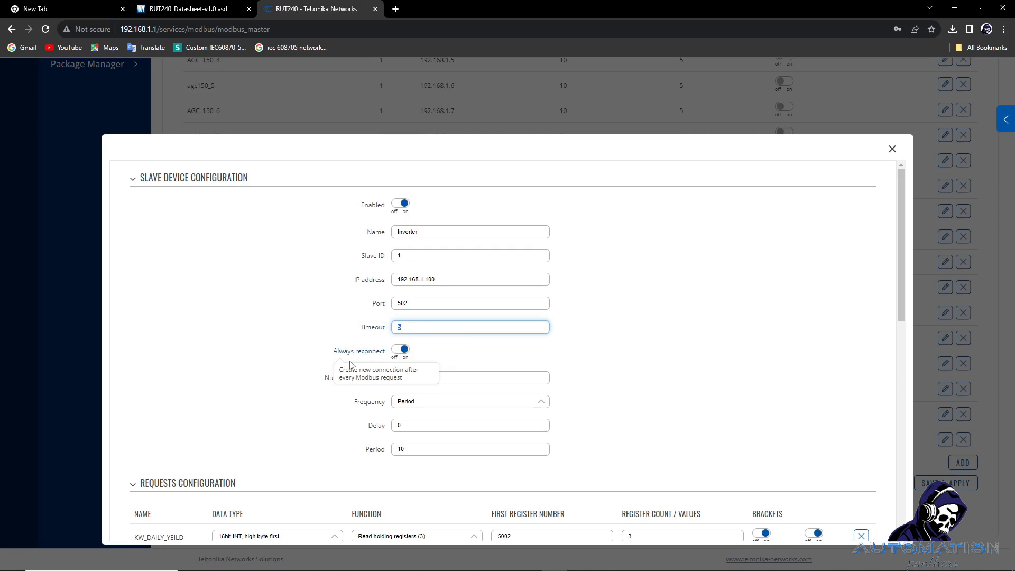
{"action": "left_click", "coordinate": [601, 368]}
{"action": "double_click", "coordinate": [442, 382]}
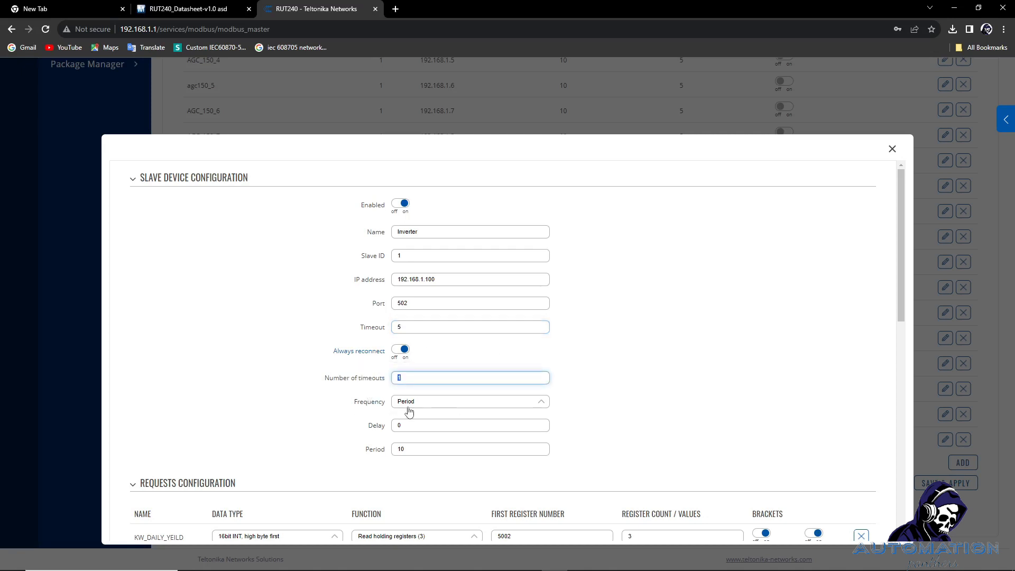
{"action": "left_click", "coordinate": [417, 403]}
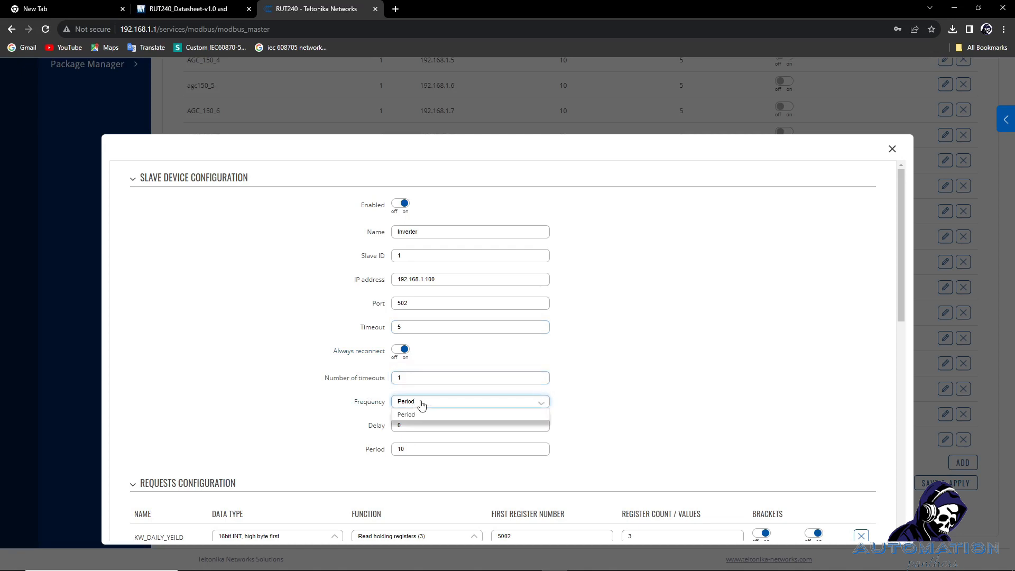
{"action": "left_click", "coordinate": [420, 415]}
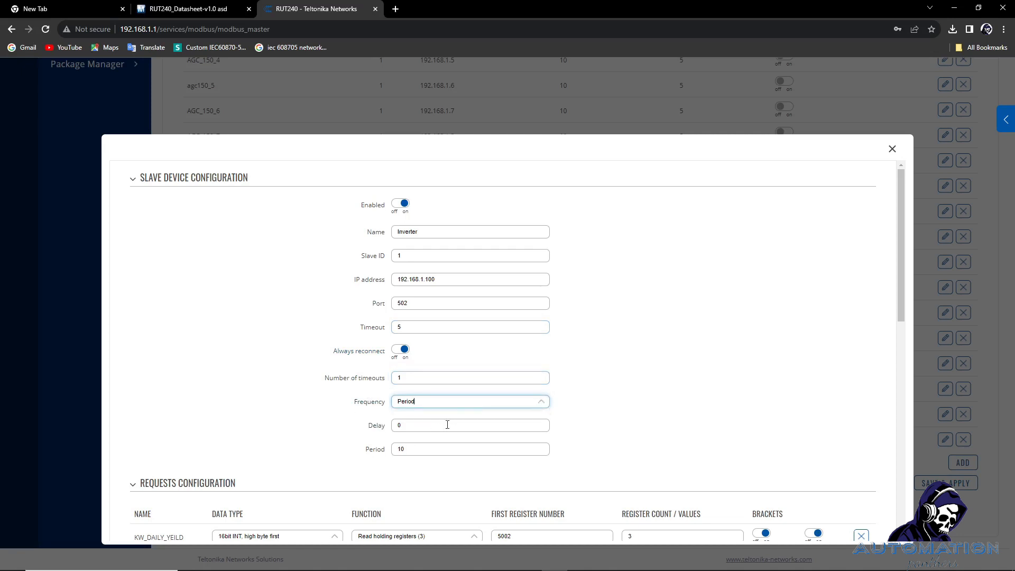
{"action": "key", "text": "Tab"}
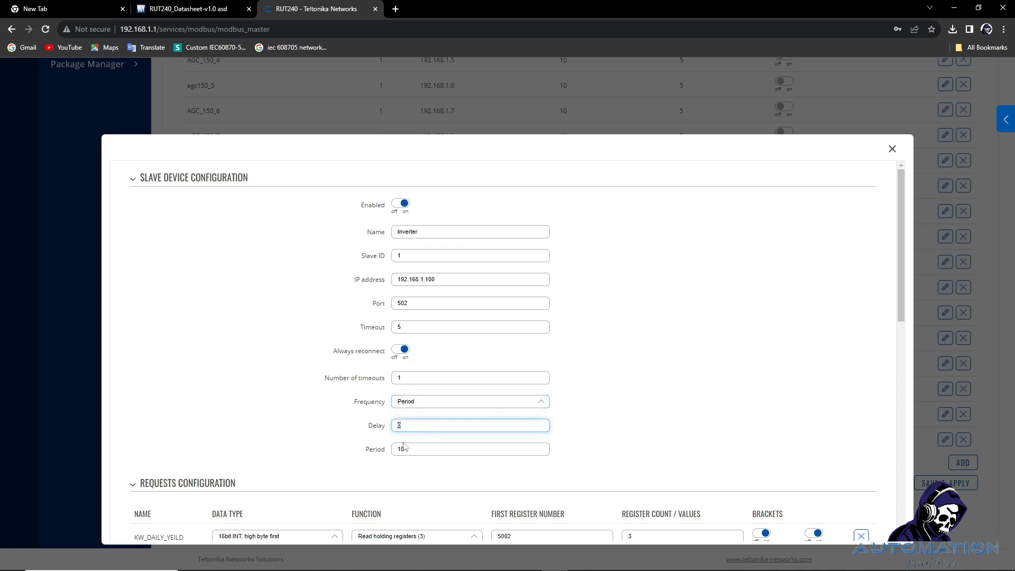
{"action": "key", "text": "Tab"}
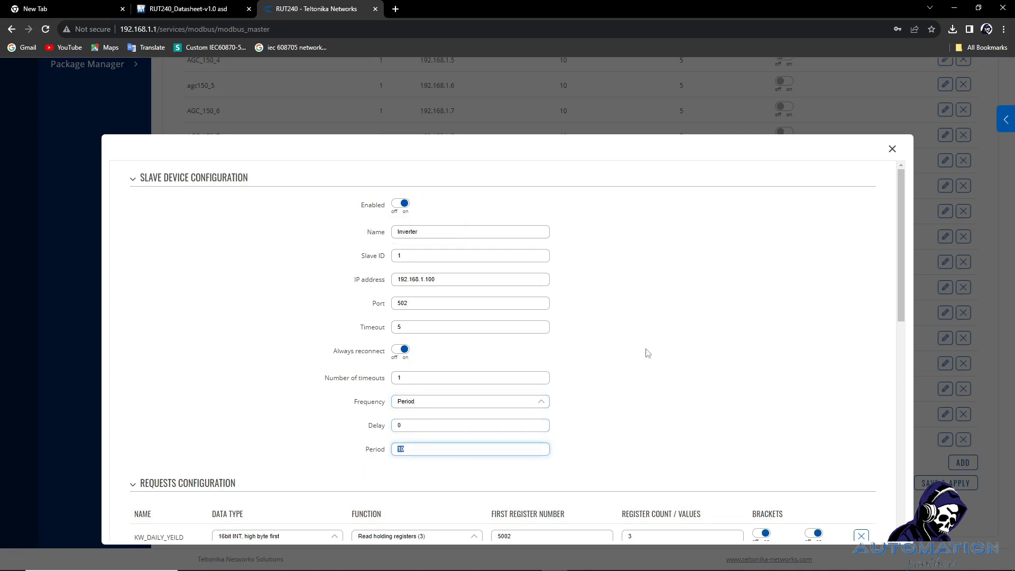
{"action": "scroll", "coordinate": [701, 371], "scroll_direction": "down", "scroll_amount": 4}
{"action": "scroll", "coordinate": [699, 394], "scroll_direction": "up", "scroll_amount": 1}
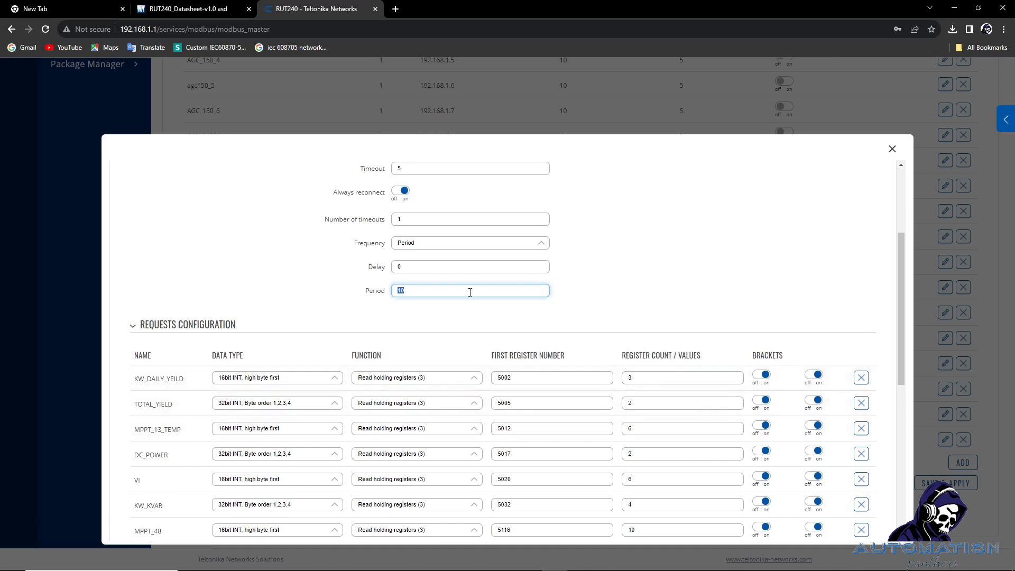
{"action": "left_click_drag", "start_coordinate": [407, 294], "coordinate": [391, 296]}
{"action": "right_click", "coordinate": [375, 292]}
{"action": "left_click", "coordinate": [453, 286]}
{"action": "left_click_drag", "start_coordinate": [433, 294], "coordinate": [294, 276]}
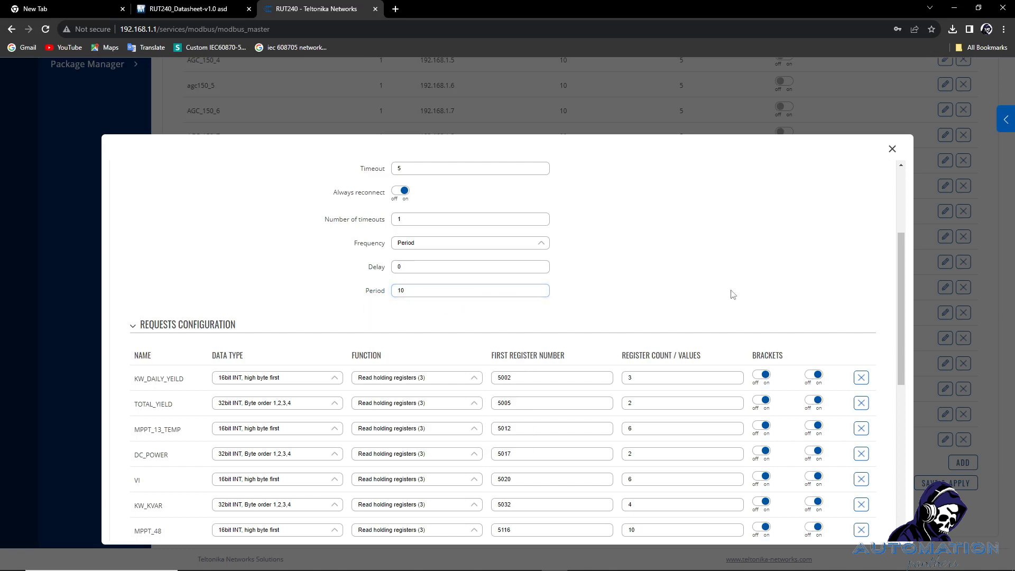
{"action": "scroll", "coordinate": [159, 402], "scroll_direction": "down", "scroll_amount": 3}
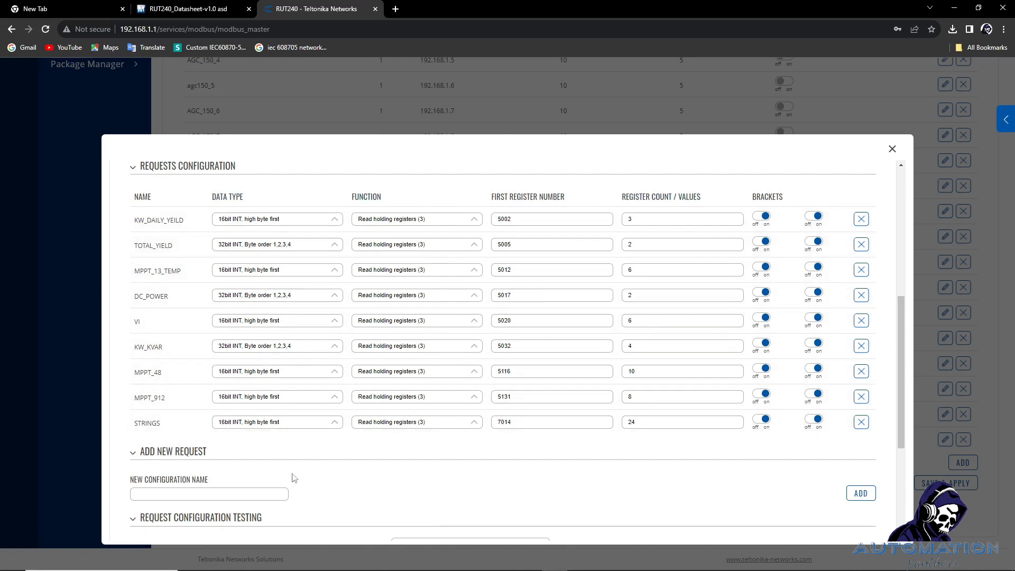
{"action": "scroll", "coordinate": [292, 479], "scroll_direction": "down", "scroll_amount": 2}
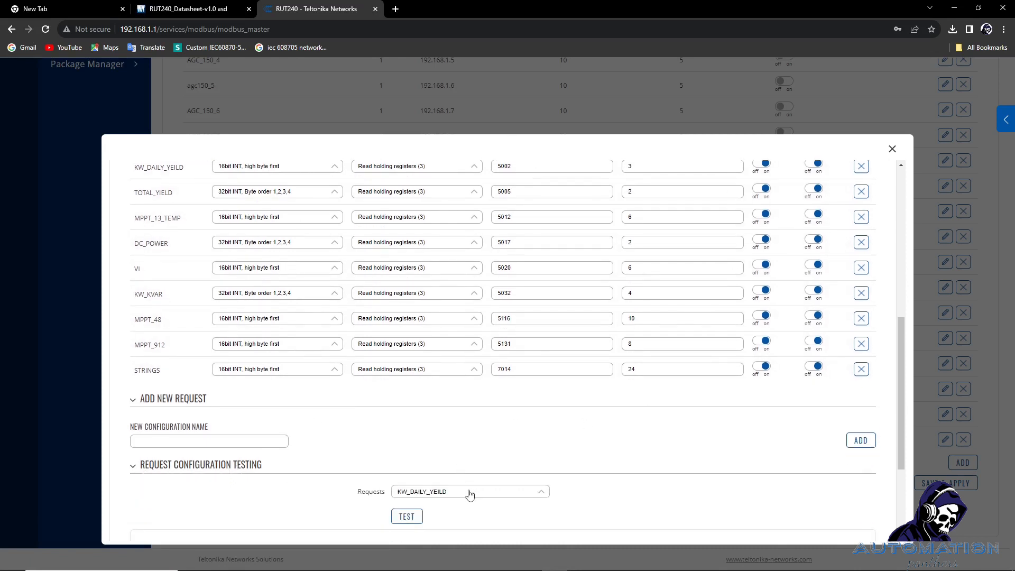
{"action": "left_click", "coordinate": [468, 493]}
Add a new request named TEST to the Inverter slave's request list.
{"action": "left_click", "coordinate": [414, 491]}
{"action": "left_click", "coordinate": [231, 442]}
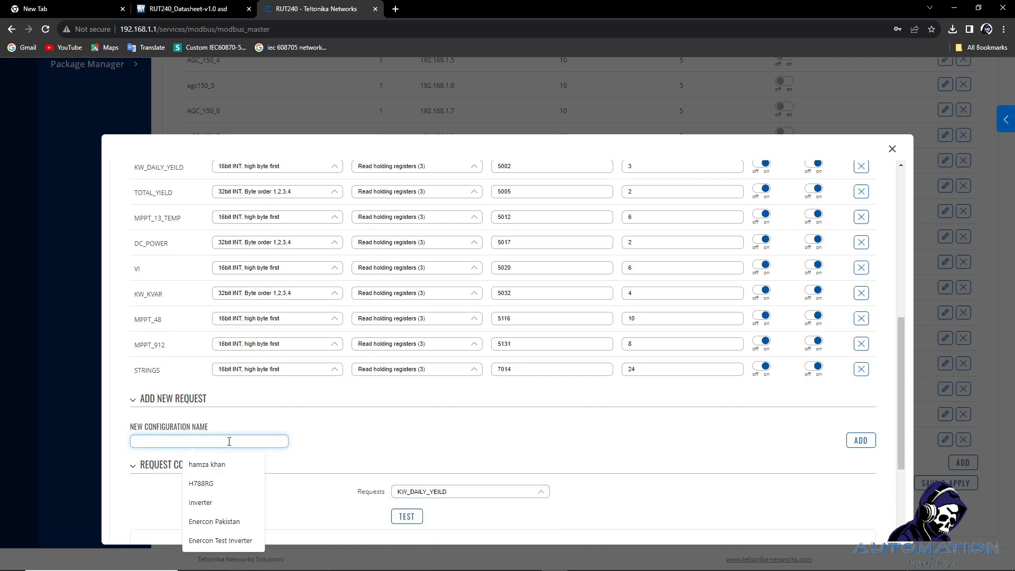
{"action": "type", "text": "test"}
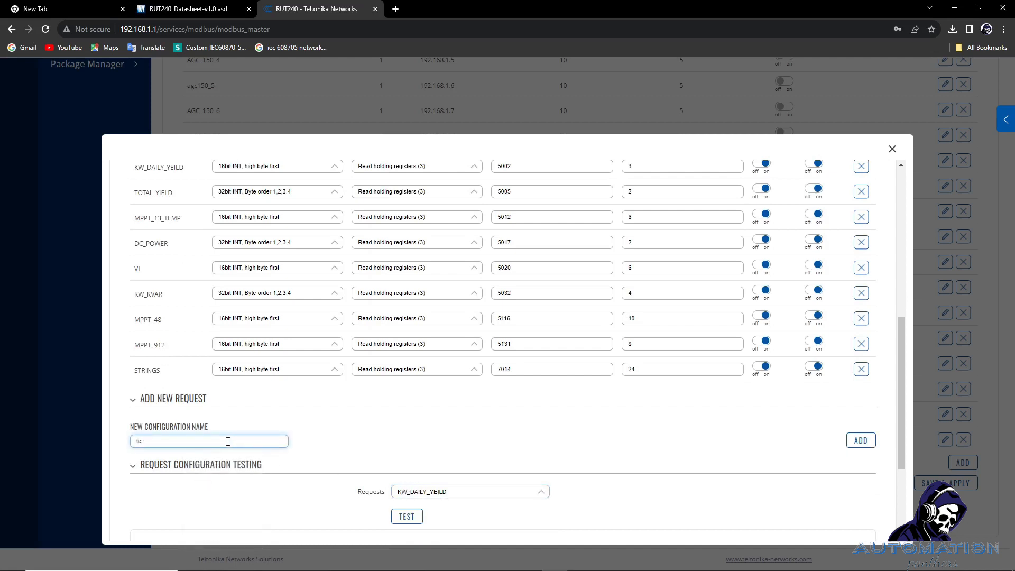
{"action": "key", "text": "BackSpace"}
{"action": "key", "text": "BackSpace"}
{"action": "type", "text": "TEST"}
{"action": "left_click", "coordinate": [856, 443]}
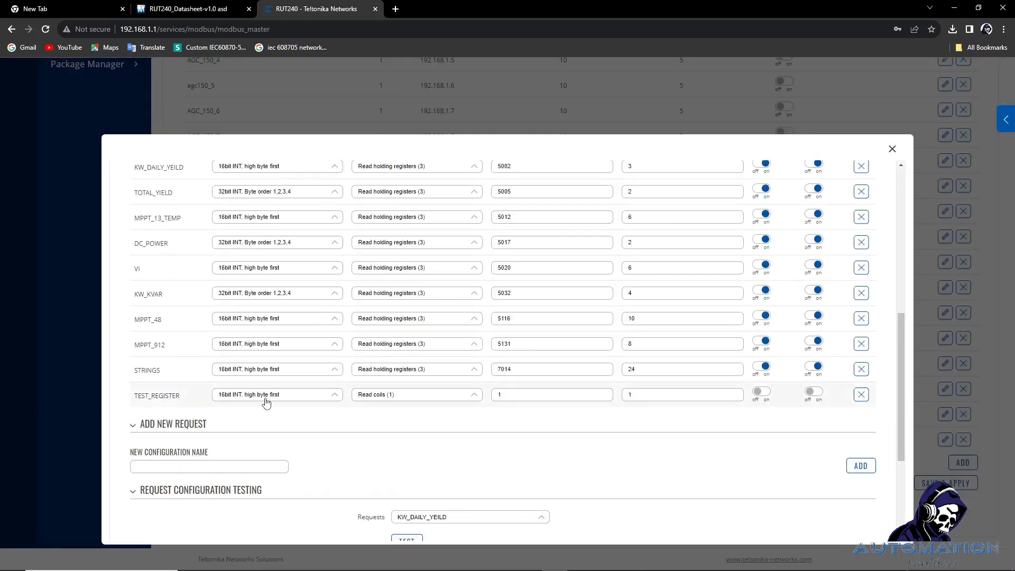
Review TEST_REGISTER's data type and function options, leaving Read coils (1) for now.
{"action": "left_click", "coordinate": [266, 396]}
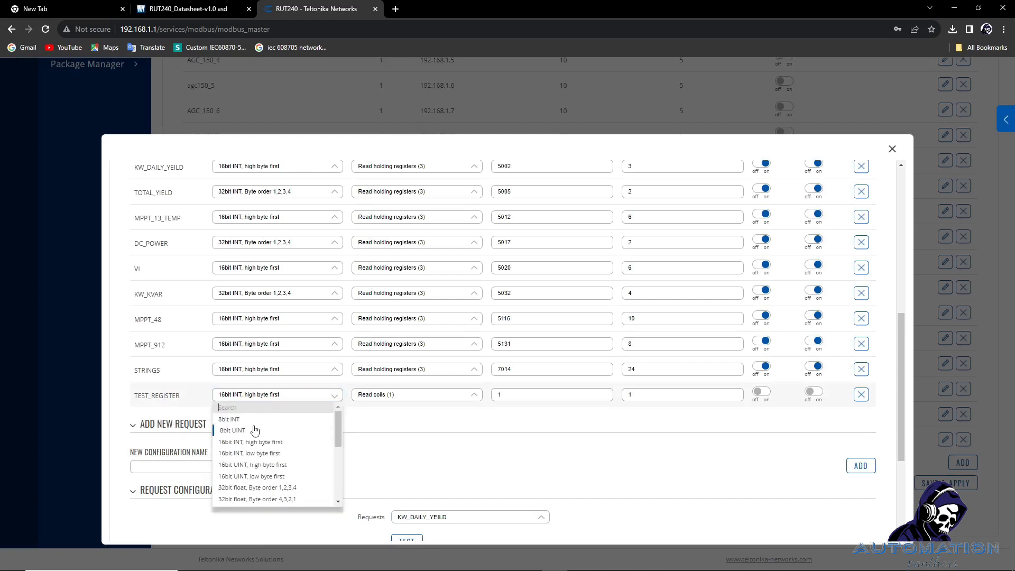
{"action": "scroll", "coordinate": [264, 454], "scroll_direction": "down", "scroll_amount": 2}
{"action": "scroll", "coordinate": [263, 453], "scroll_direction": "down", "scroll_amount": 4}
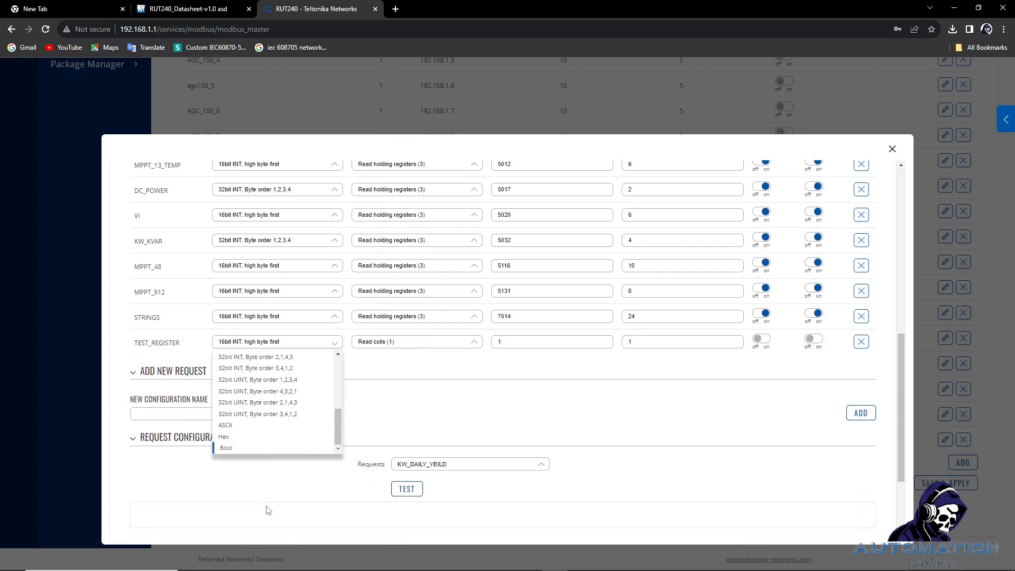
{"action": "scroll", "coordinate": [255, 462], "scroll_direction": "up", "scroll_amount": 4}
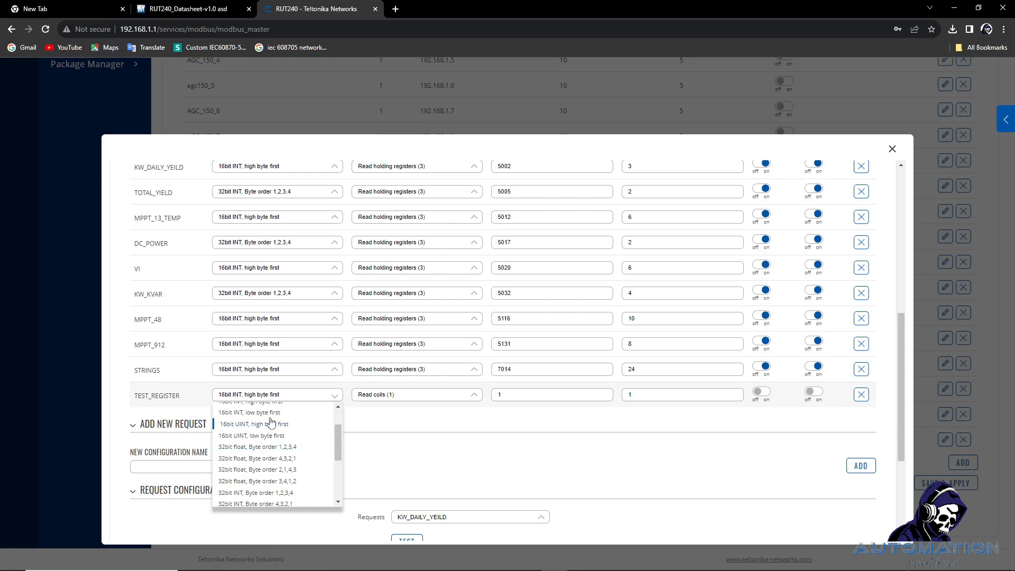
{"action": "left_click", "coordinate": [390, 396]}
{"action": "scroll", "coordinate": [390, 397], "scroll_direction": "down", "scroll_amount": 1}
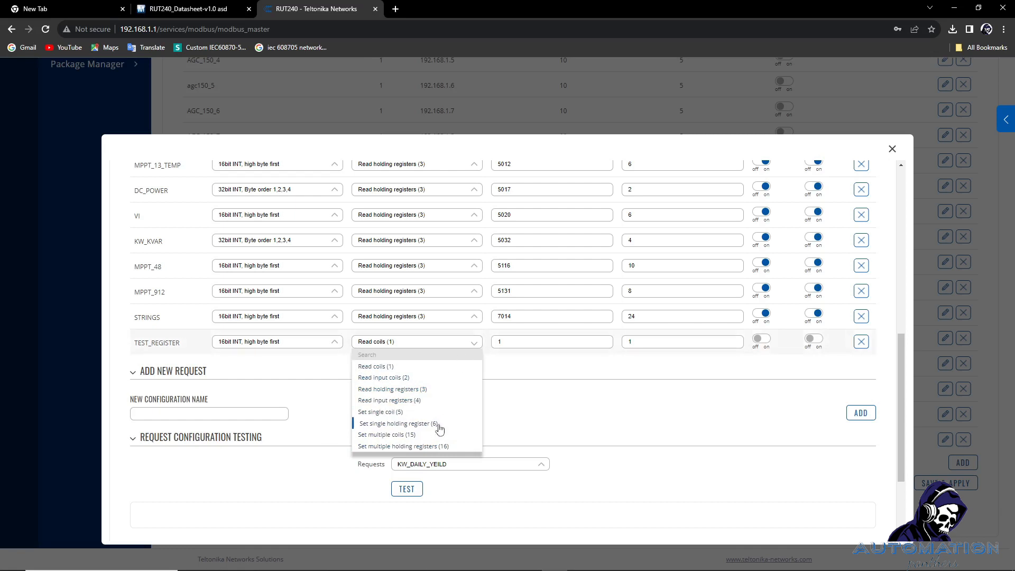
{"action": "left_click", "coordinate": [302, 343]}
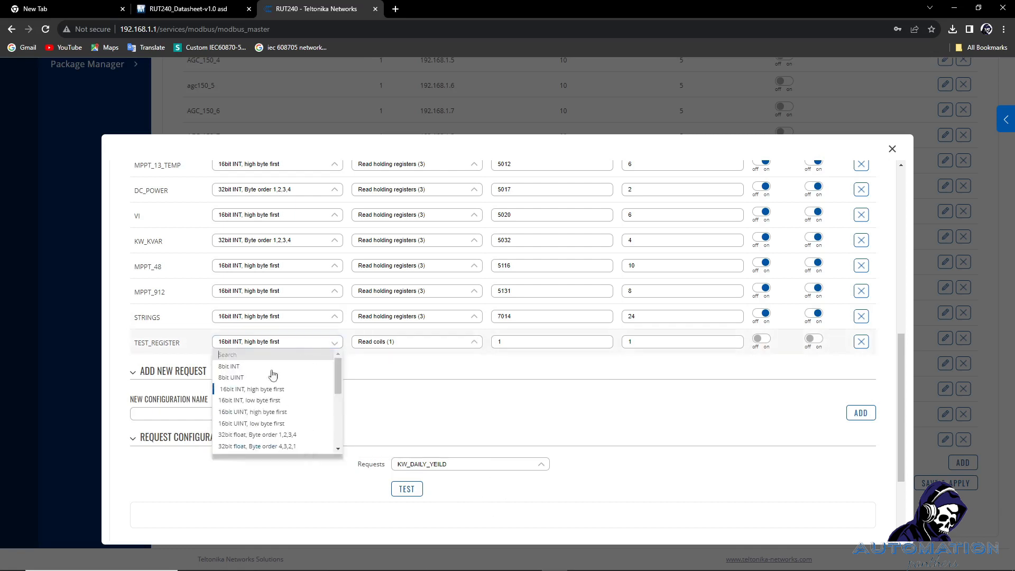
{"action": "left_click", "coordinate": [401, 344]}
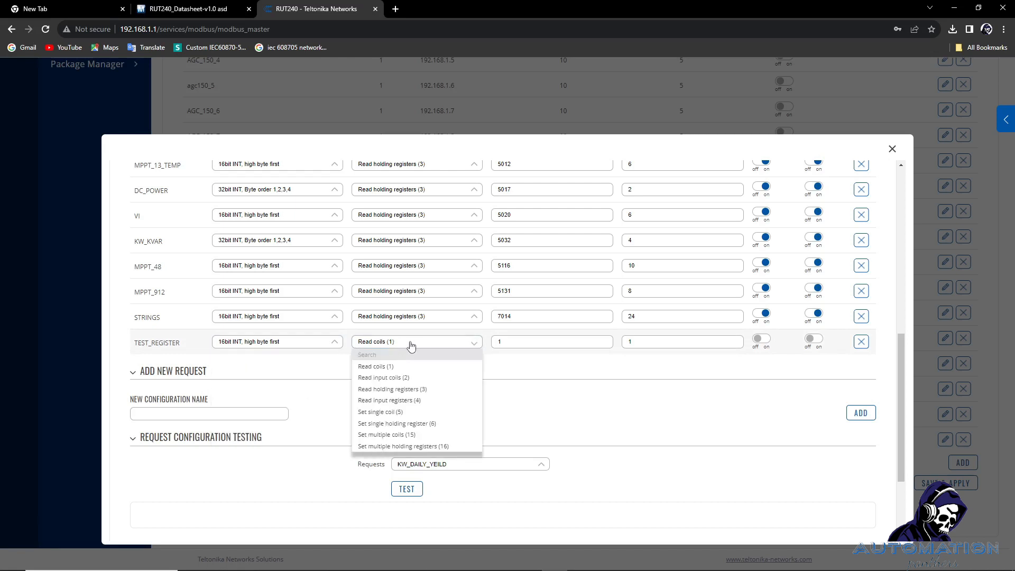
{"action": "left_click", "coordinate": [508, 341]}
{"action": "scroll", "coordinate": [508, 338], "scroll_direction": "up", "scroll_amount": 4}
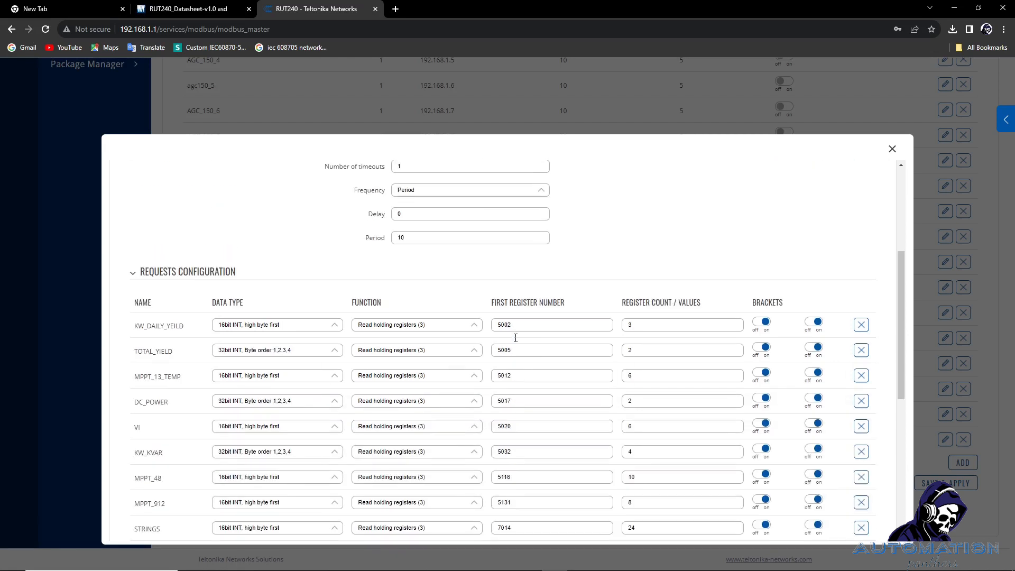
Set TEST_REGISTER's first register number to 100 and register count to 10.
{"action": "left_click_drag", "start_coordinate": [491, 302], "coordinate": [574, 301]}
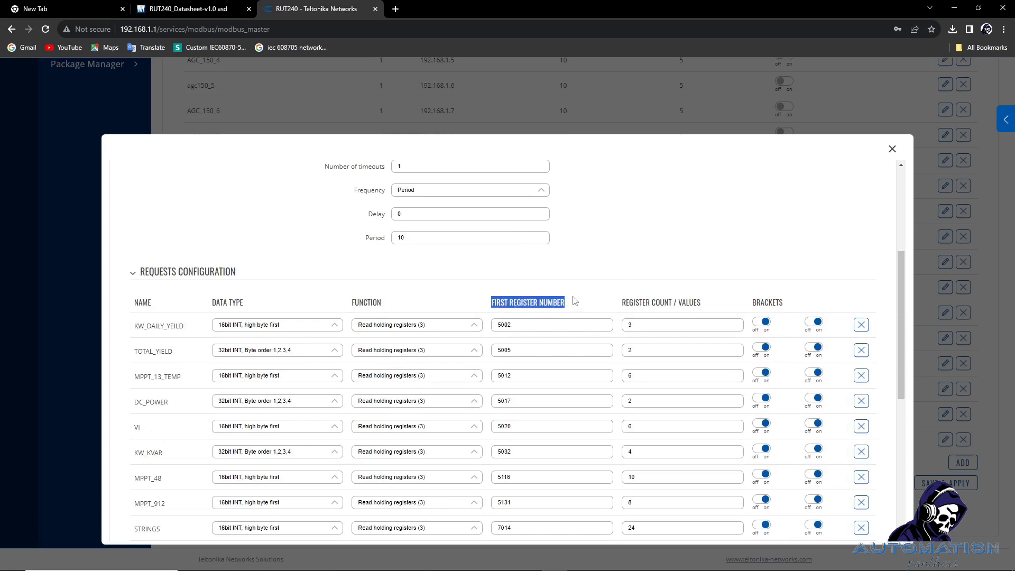
{"action": "scroll", "coordinate": [574, 300], "scroll_direction": "down", "scroll_amount": 2}
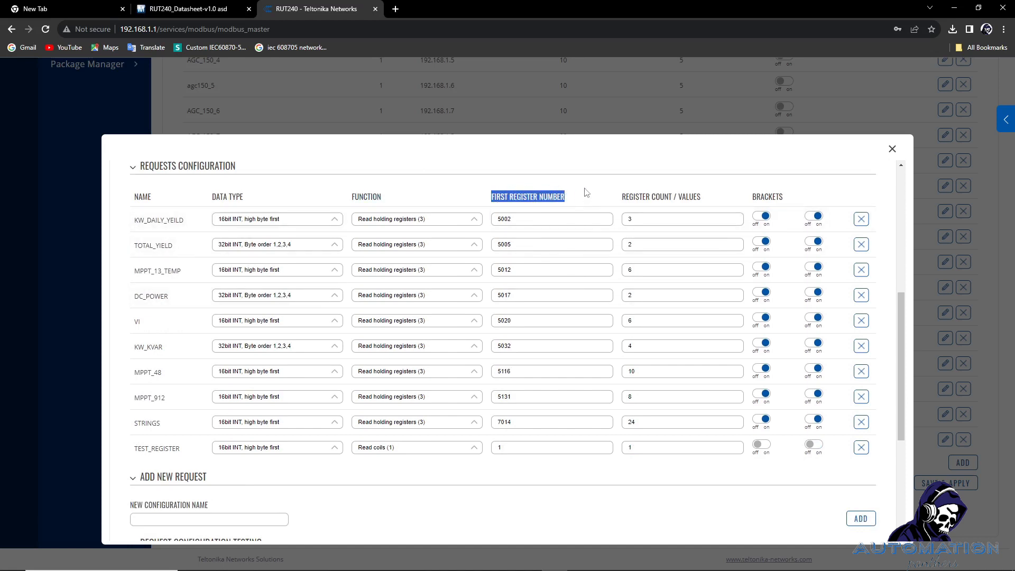
{"action": "left_click_drag", "start_coordinate": [512, 451], "coordinate": [473, 455]}
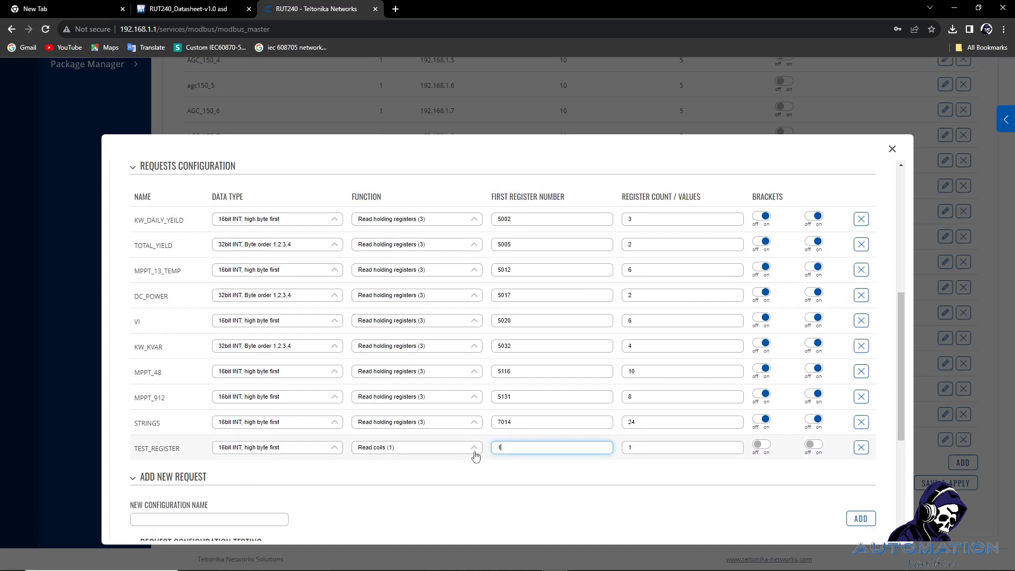
{"action": "type", "text": "1P00"}
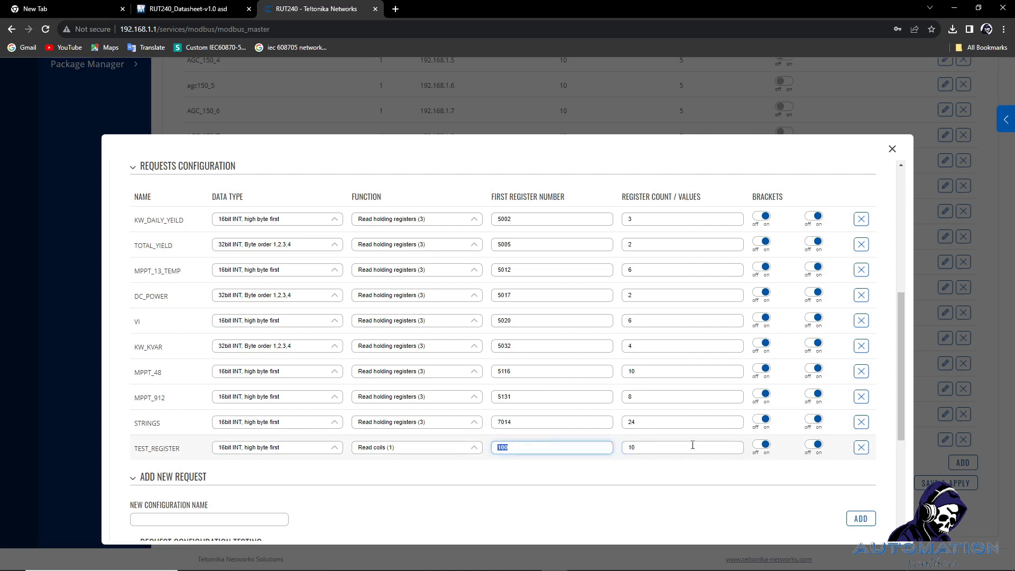
{"action": "left_click_drag", "start_coordinate": [693, 446], "coordinate": [570, 446]}
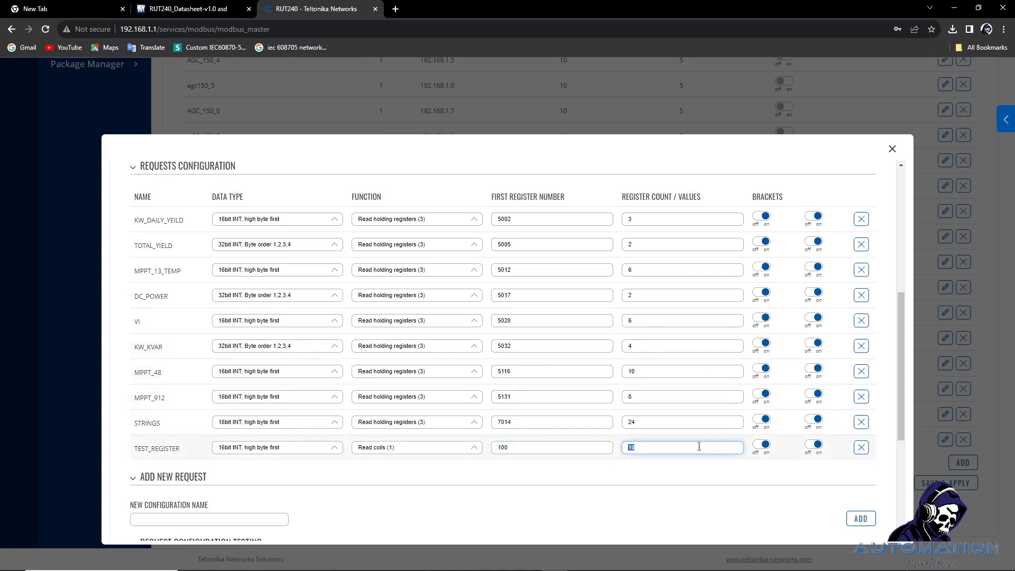
{"action": "left_click", "coordinate": [507, 447]}
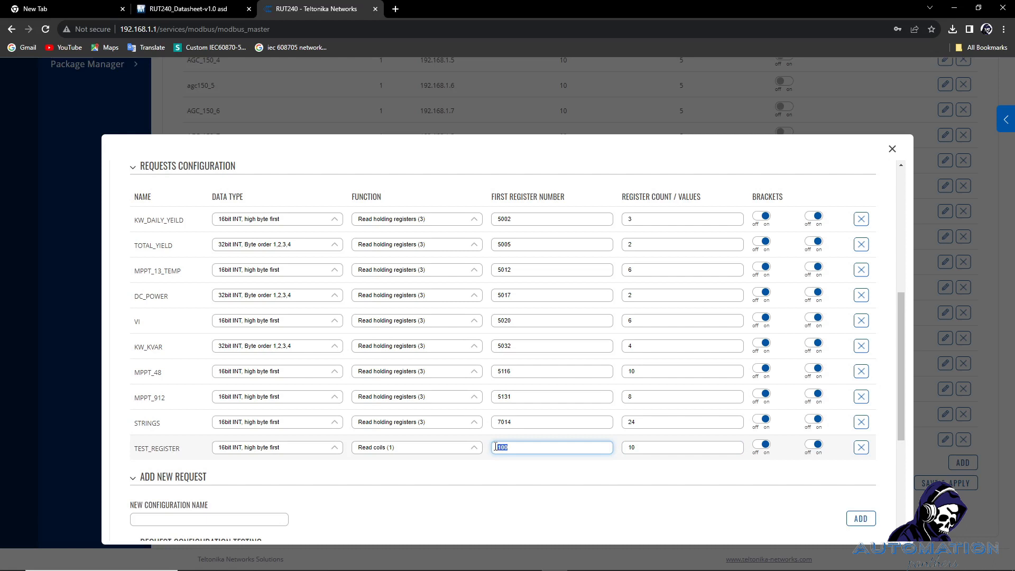
{"action": "left_click_drag", "start_coordinate": [676, 448], "coordinate": [504, 453]}
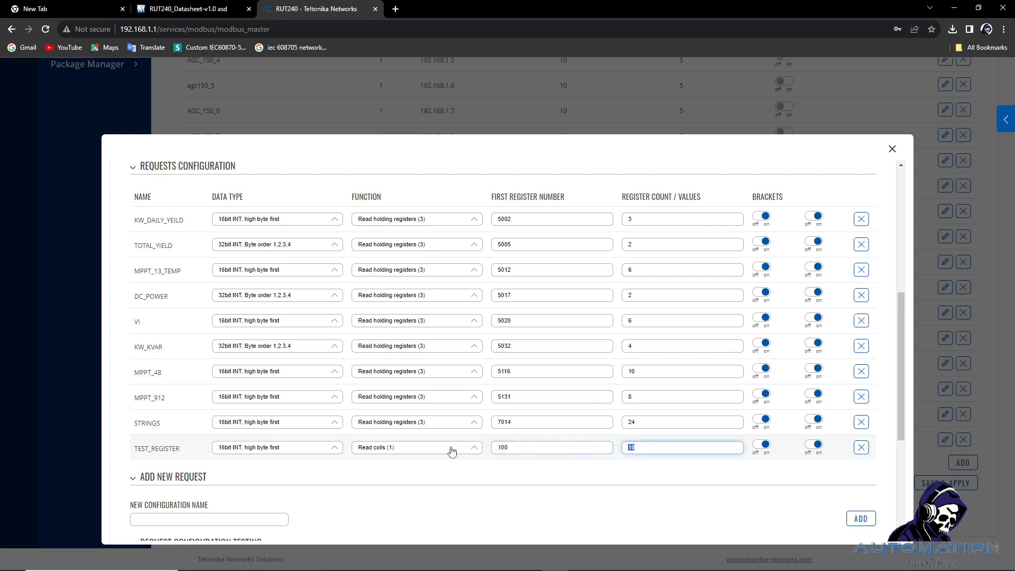
Switch TEST_REGISTER to Read holding registers (3), save and apply, and reopen the Inverter slave.
{"action": "left_click", "coordinate": [434, 448]}
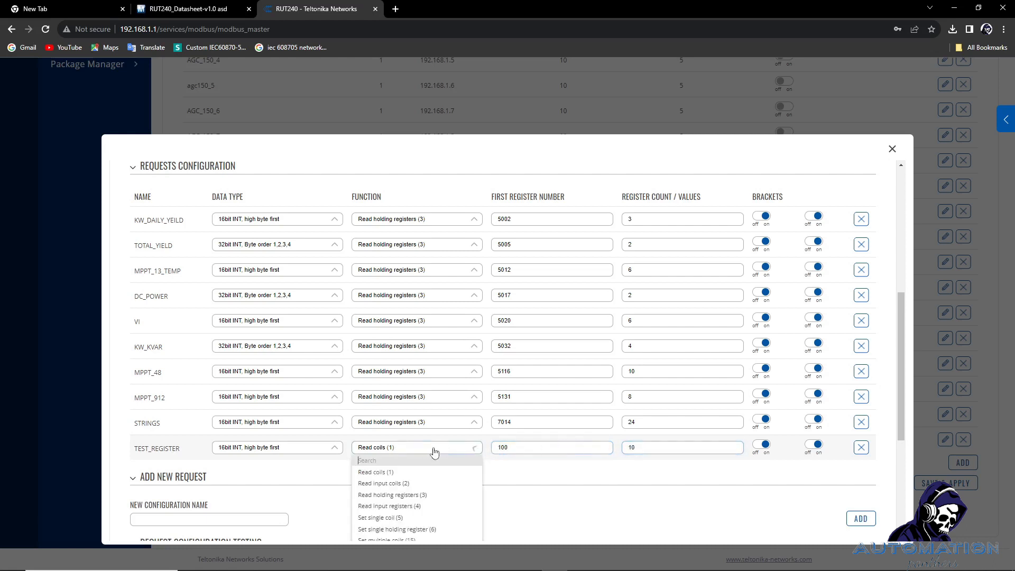
{"action": "left_click", "coordinate": [408, 497]}
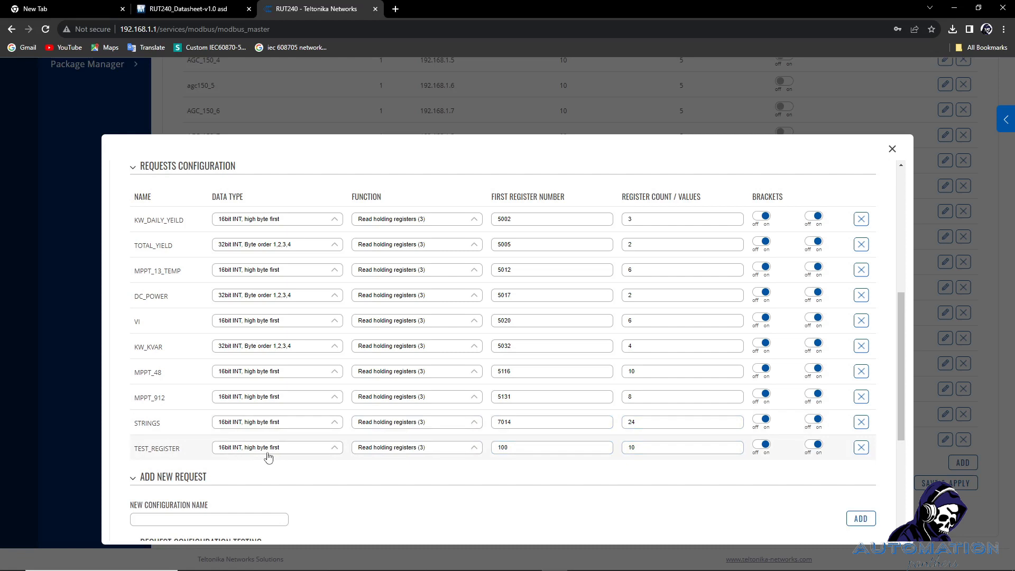
{"action": "scroll", "coordinate": [267, 453], "scroll_direction": "down", "scroll_amount": 1}
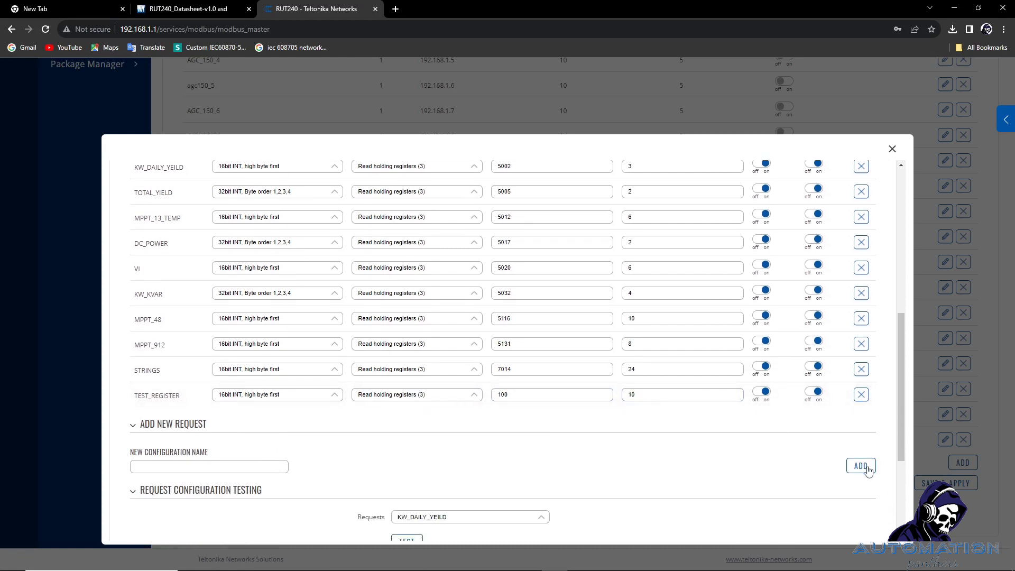
{"action": "left_click", "coordinate": [862, 465]}
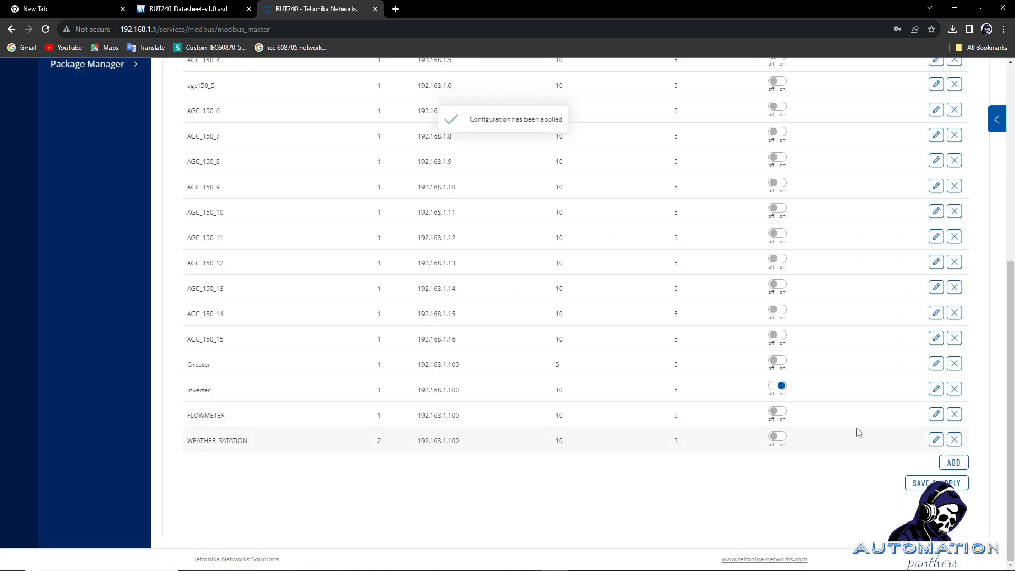
{"action": "left_click", "coordinate": [936, 388]}
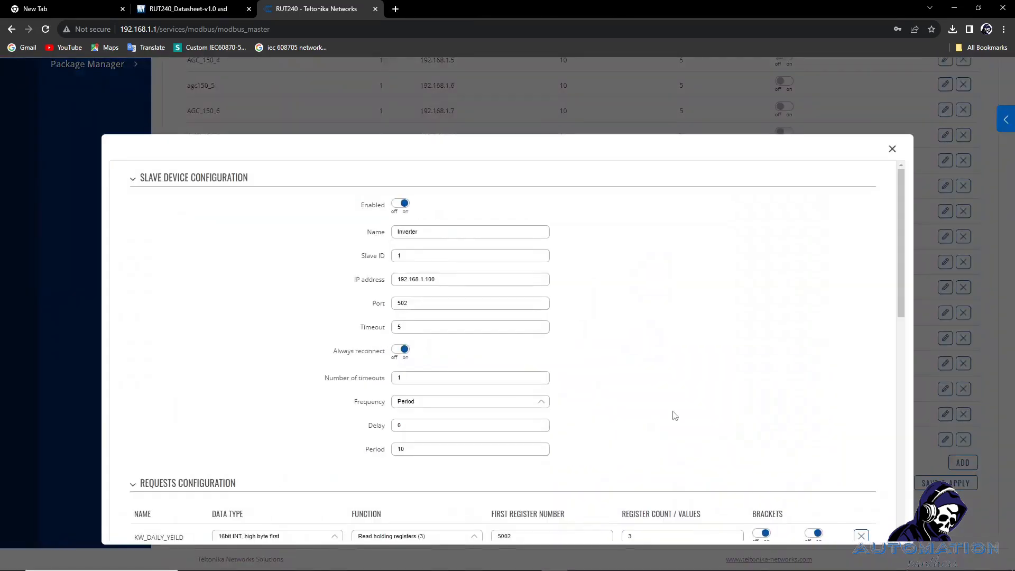
{"action": "scroll", "coordinate": [675, 416], "scroll_direction": "down", "scroll_amount": 7}
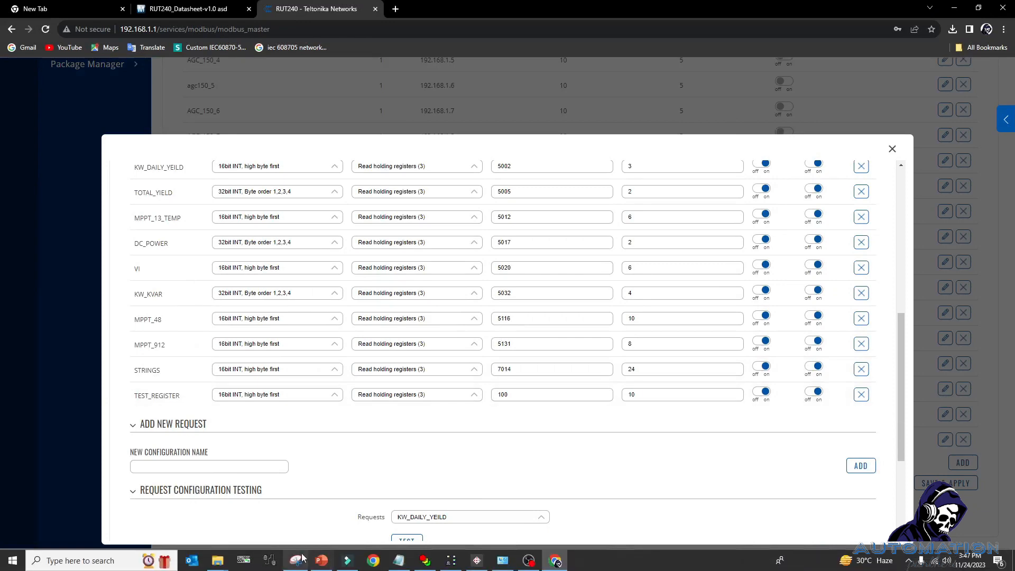
Minimize the running Modbus Slave and search Windows for the Modbus program.
{"action": "left_click", "coordinate": [451, 563]}
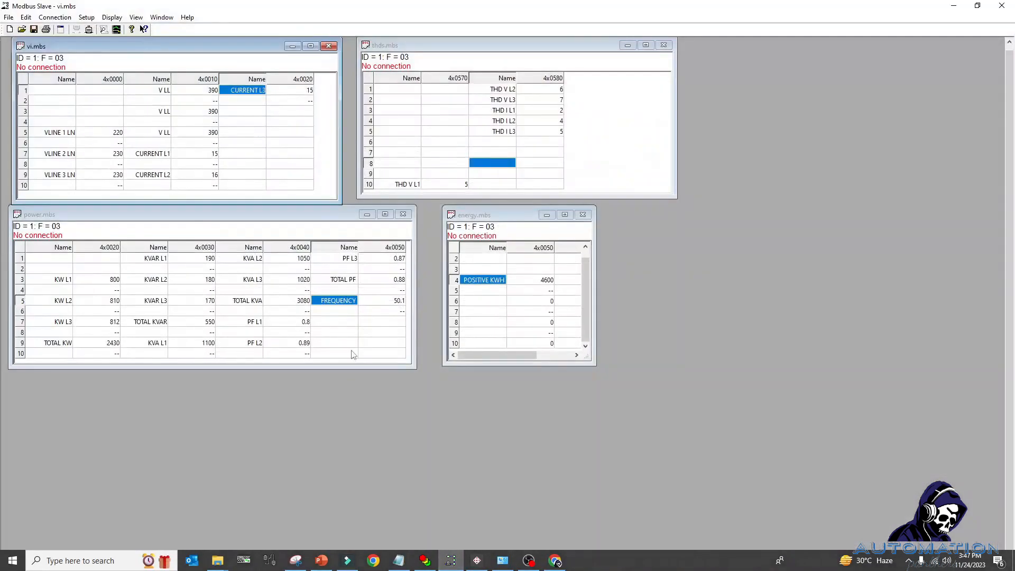
{"action": "left_click", "coordinate": [953, 5]}
{"action": "left_click", "coordinate": [98, 562]}
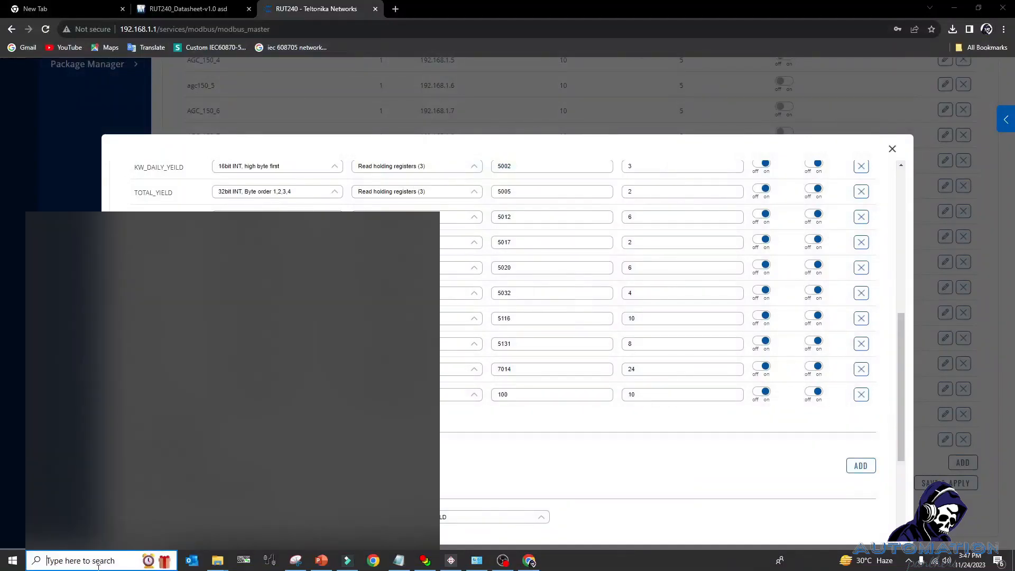
{"action": "type", "text": "ODBUS"}
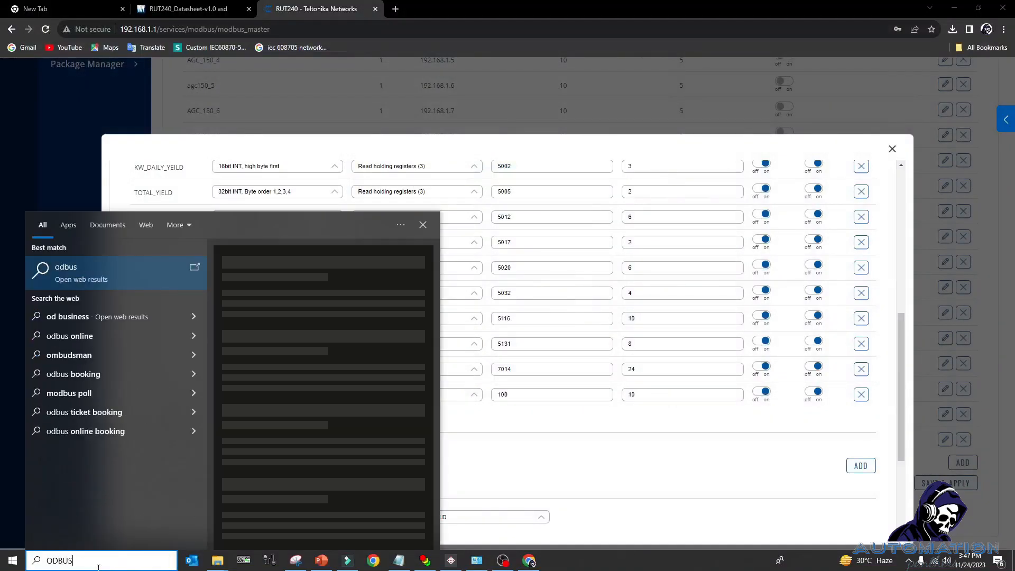
{"action": "key", "text": "BackSpace"}
{"action": "key", "text": "BackSpace"}
{"action": "key", "text": "BackSpace"}
{"action": "key", "text": "BackSpace"}
{"action": "type", "text": "MOS"}
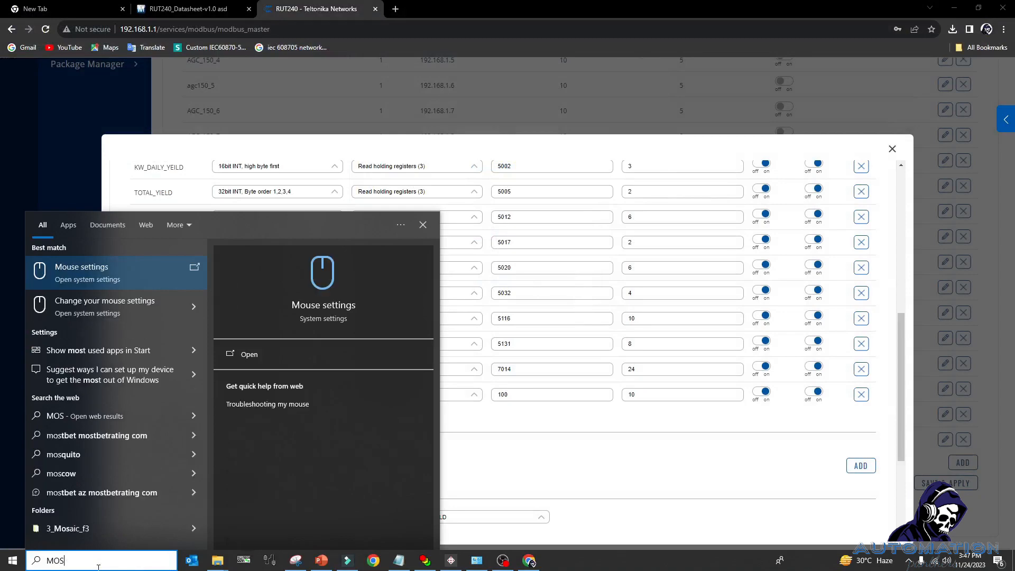
{"action": "key", "text": "BackSpace"}
{"action": "type", "text": "D"}
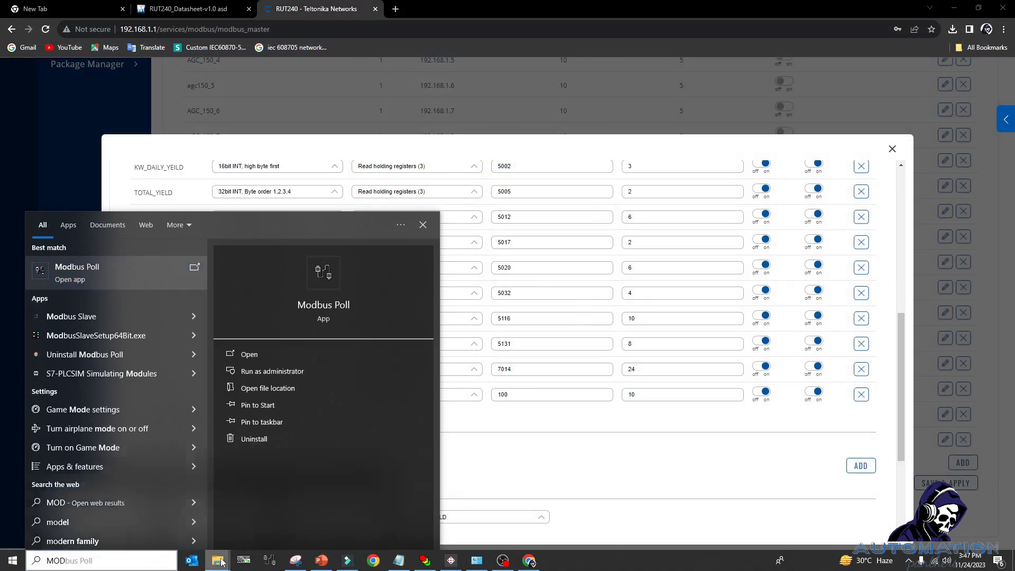
Launch mbslave.exe from the Crack subfolder of the Modbus_Slave folder.
{"action": "left_click", "coordinate": [218, 560]}
{"action": "left_click", "coordinate": [332, 510]}
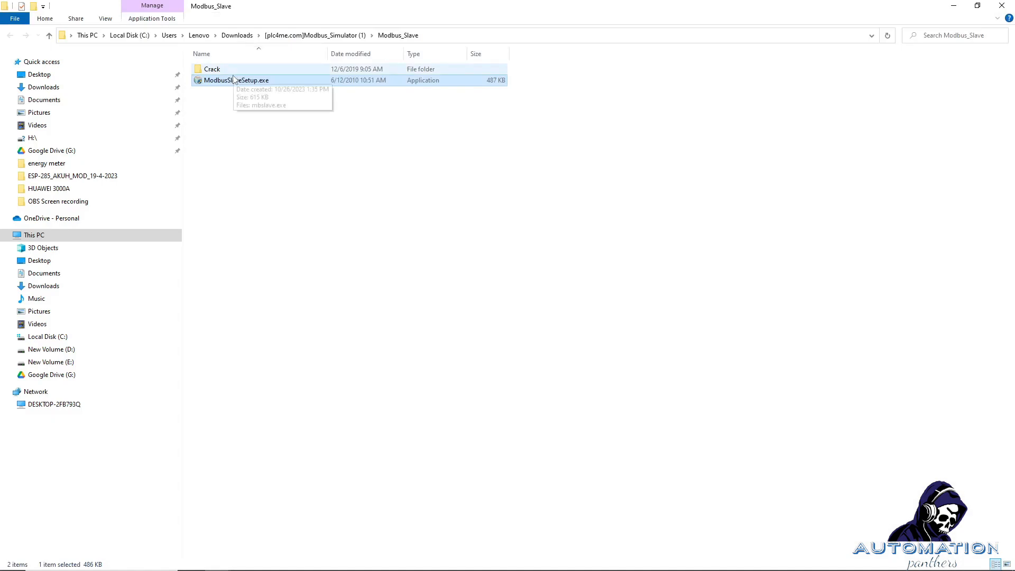
{"action": "double_click", "coordinate": [235, 71]}
{"action": "double_click", "coordinate": [232, 74]}
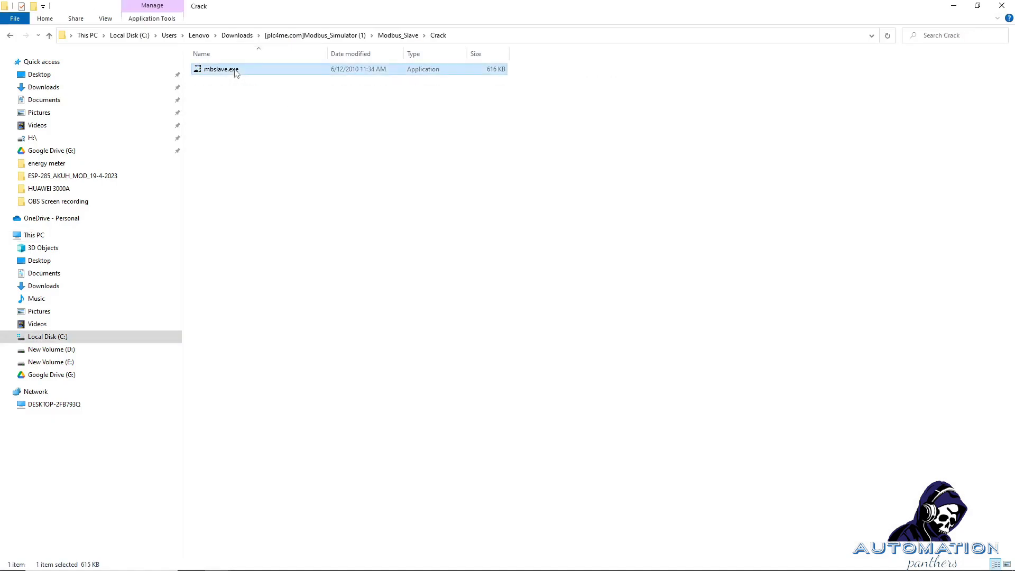
{"action": "left_click", "coordinate": [137, 153]}
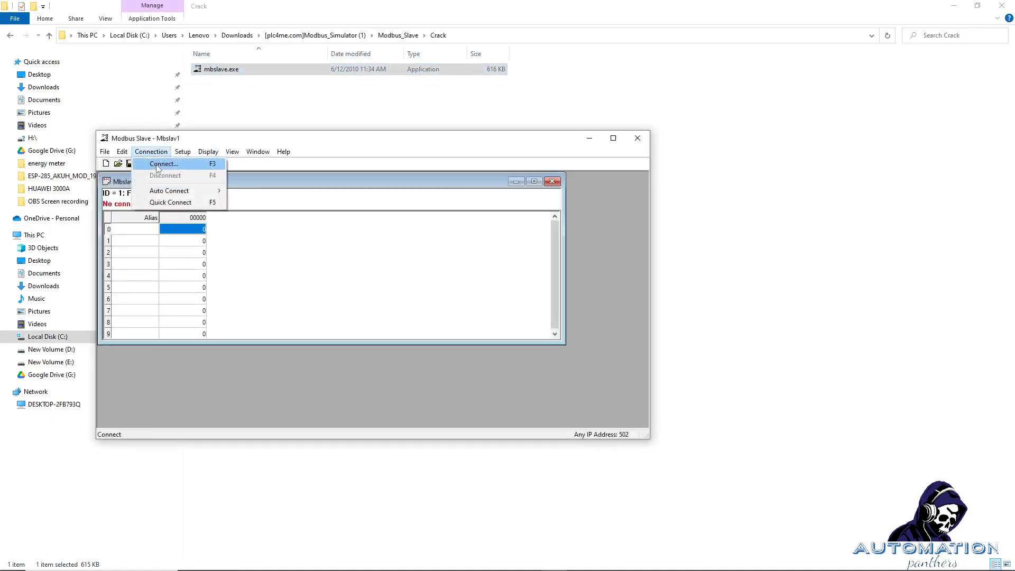
Connect over Modbus TCP/IP port 502 and define 03 Holding Registers starting at address 100.
{"action": "left_click", "coordinate": [153, 163]}
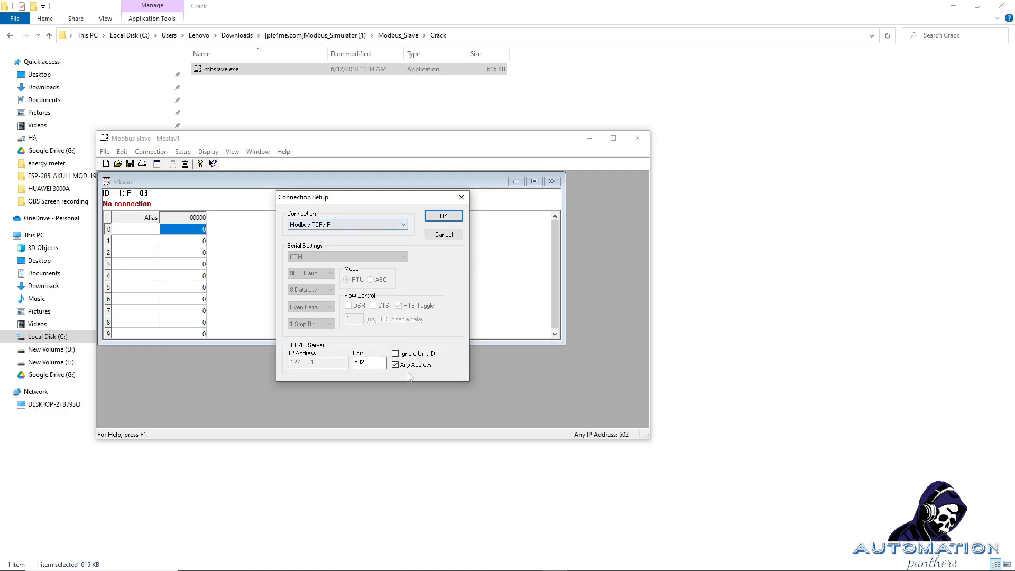
{"action": "left_click", "coordinate": [438, 218]}
{"action": "left_click", "coordinate": [183, 152]}
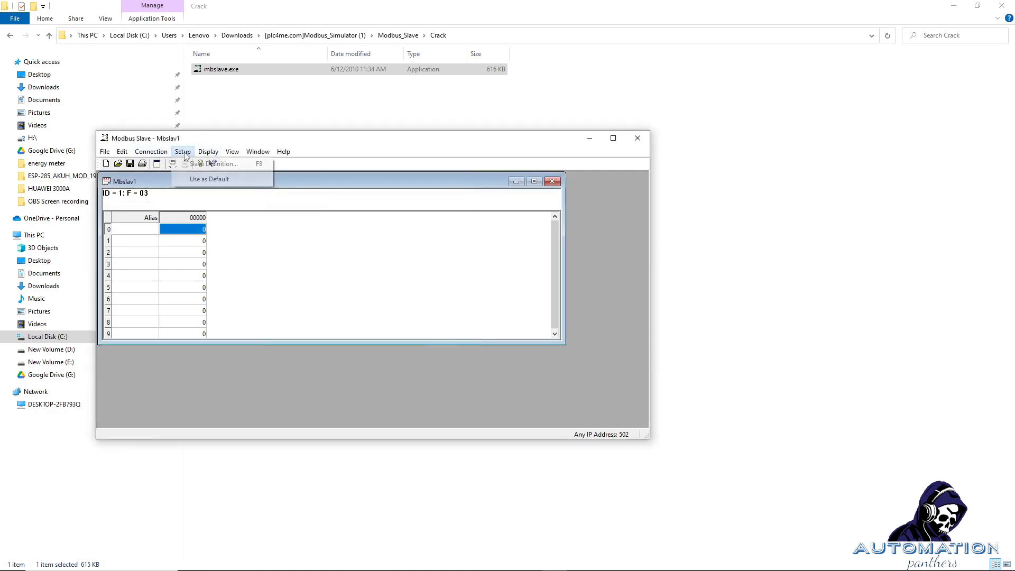
{"action": "left_click", "coordinate": [211, 164]}
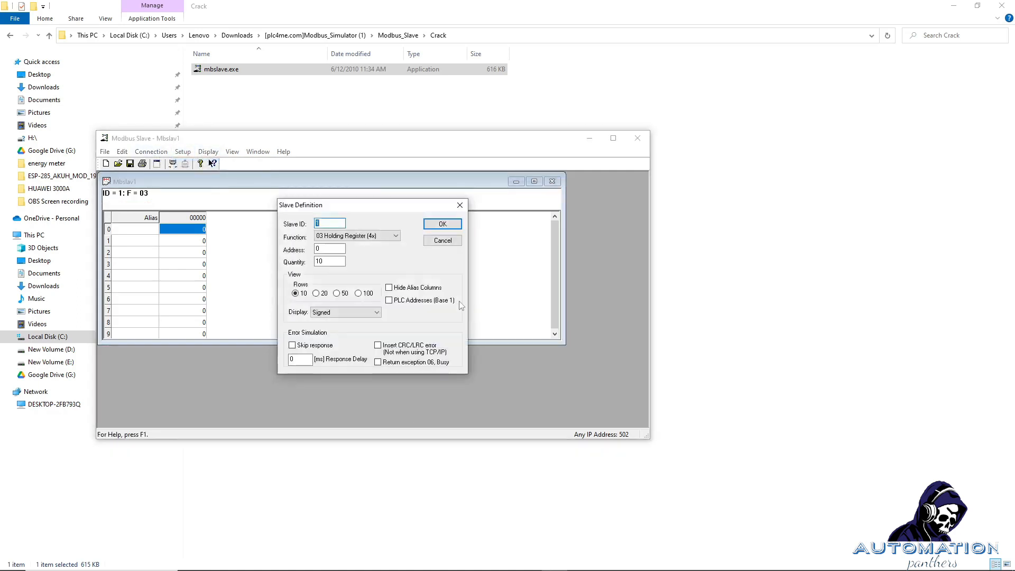
{"action": "type", "text": "100"}
{"action": "left_click", "coordinate": [334, 260]}
{"action": "left_click", "coordinate": [349, 236]}
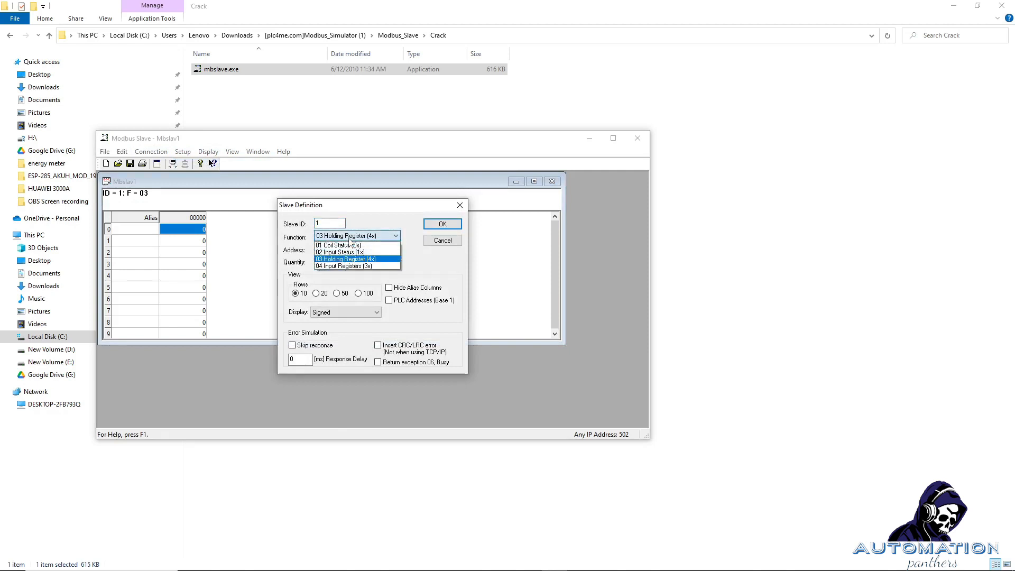
{"action": "left_click", "coordinate": [349, 239]}
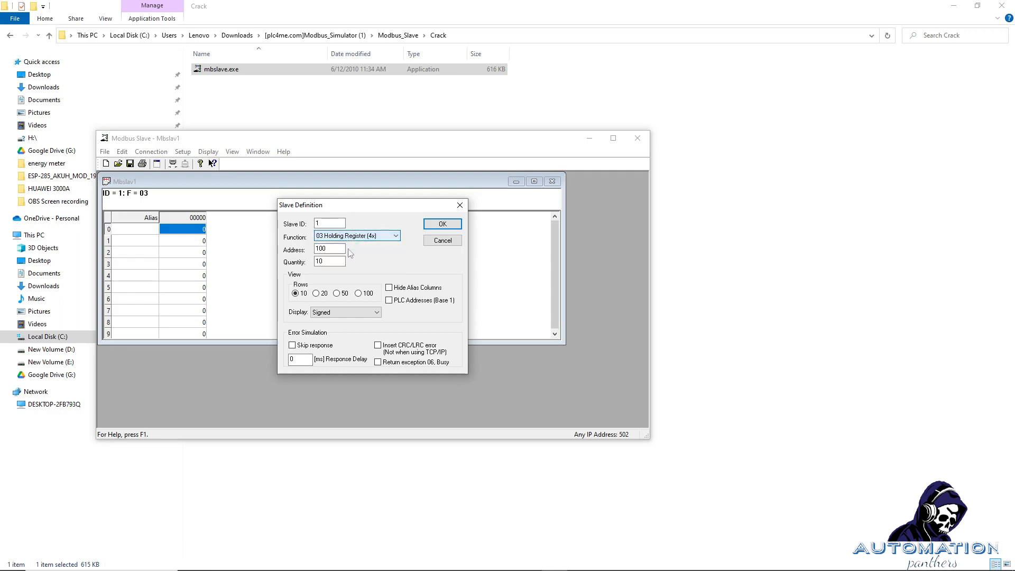
{"action": "left_click", "coordinate": [443, 224]}
Give register rows 0, 1 and 5 nonzero test values, with row 0 set to 1.
{"action": "double_click", "coordinate": [201, 231]}
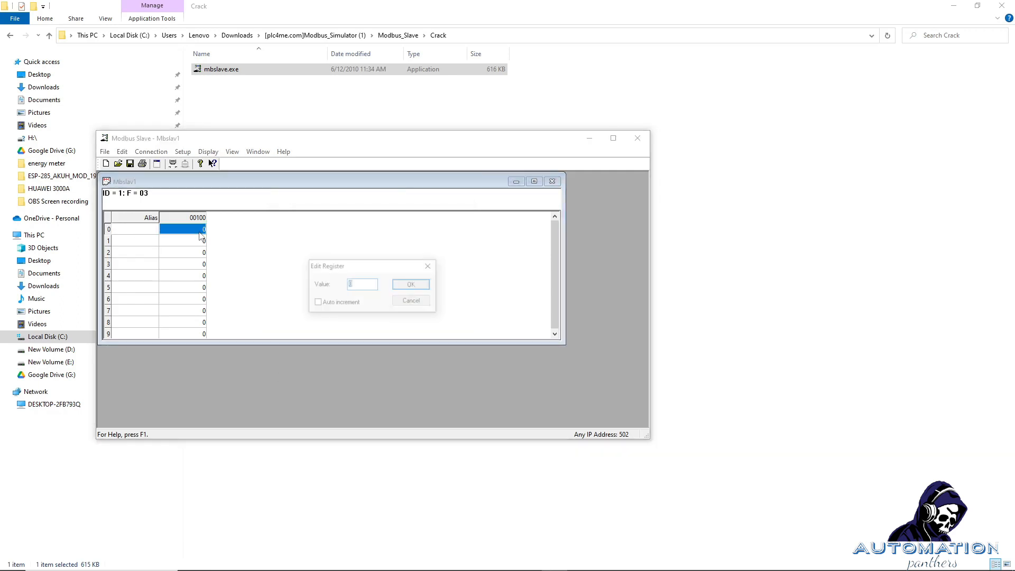
{"action": "type", "text": "1"}
{"action": "key", "text": "Return"}
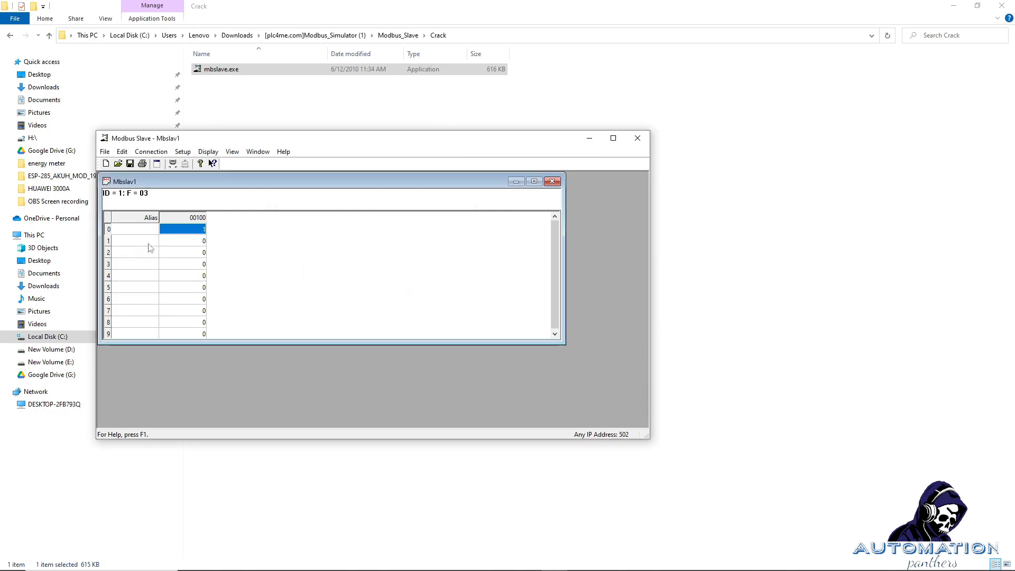
{"action": "double_click", "coordinate": [189, 243]}
{"action": "left_click", "coordinate": [400, 287]}
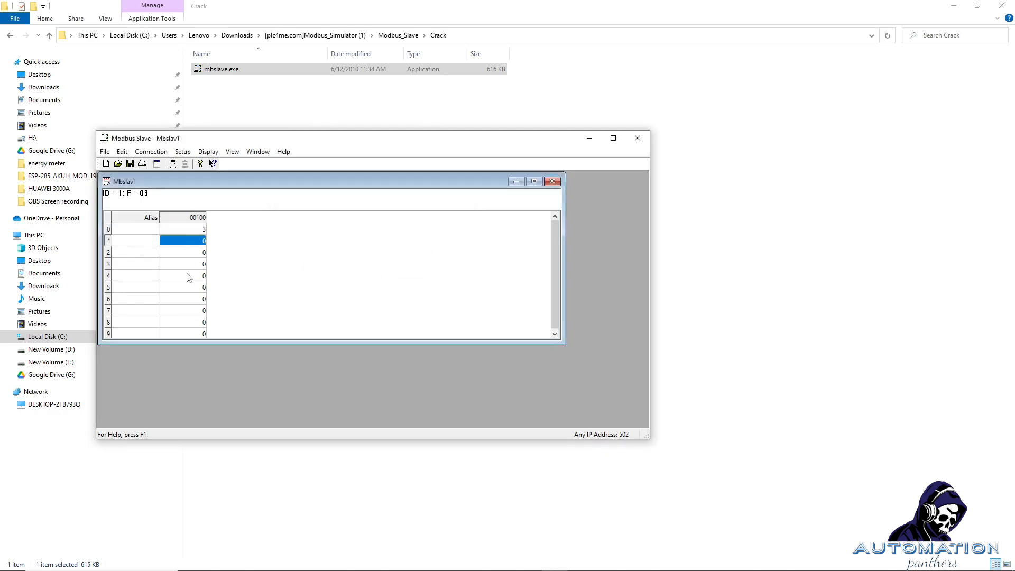
{"action": "double_click", "coordinate": [189, 288]}
{"action": "left_click", "coordinate": [417, 288]}
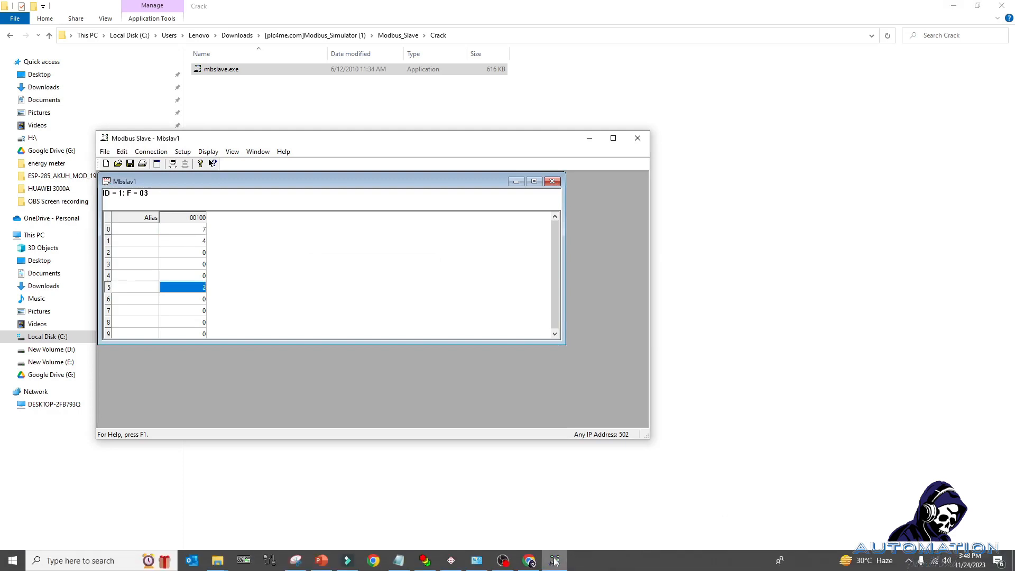
{"action": "left_click", "coordinate": [542, 566]}
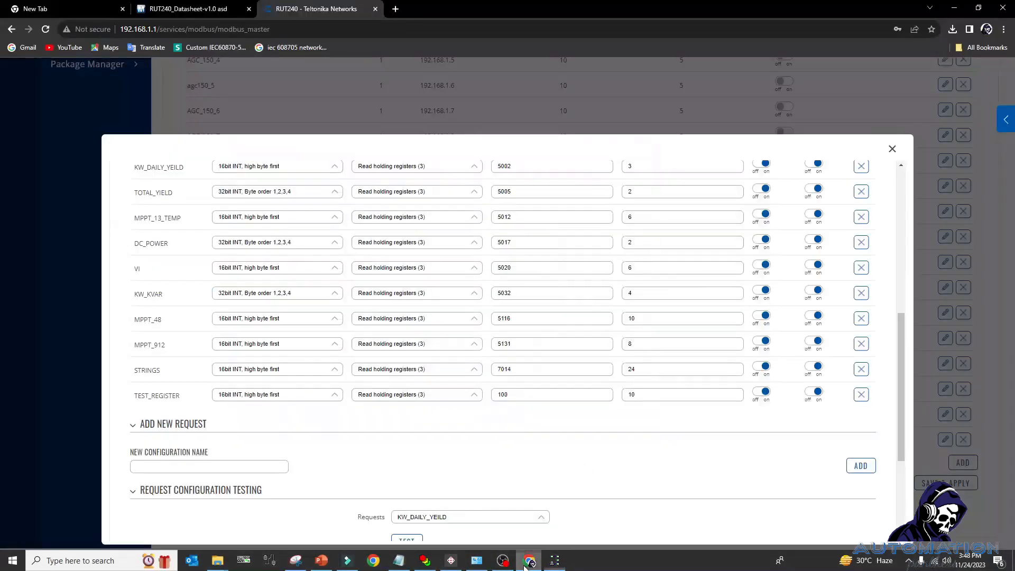
Choose TEST_REGISTER as the test request and run a test read against the slave.
{"action": "left_click_drag", "start_coordinate": [523, 394], "coordinate": [427, 399]}
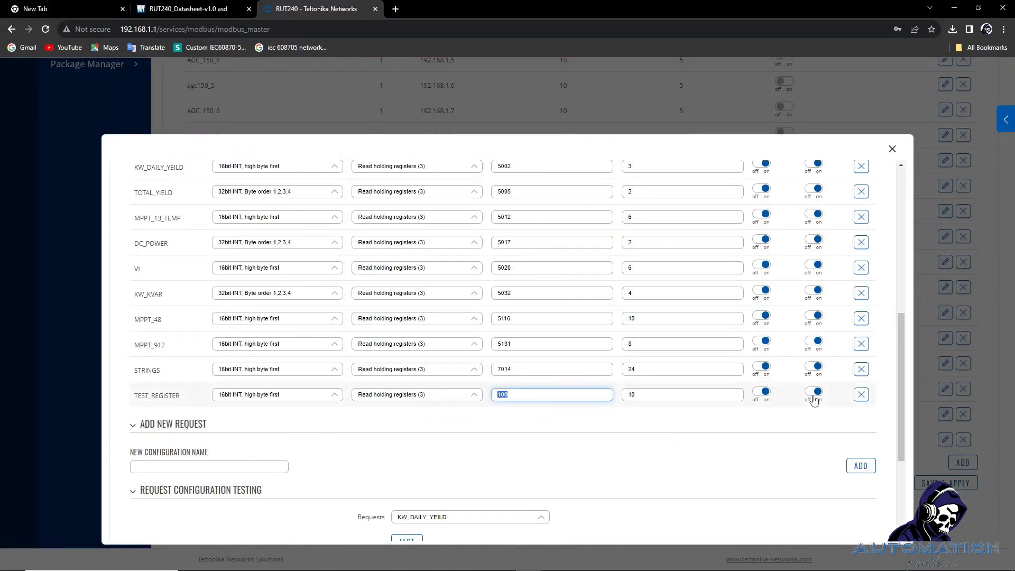
{"action": "scroll", "coordinate": [811, 409], "scroll_direction": "down", "scroll_amount": 2}
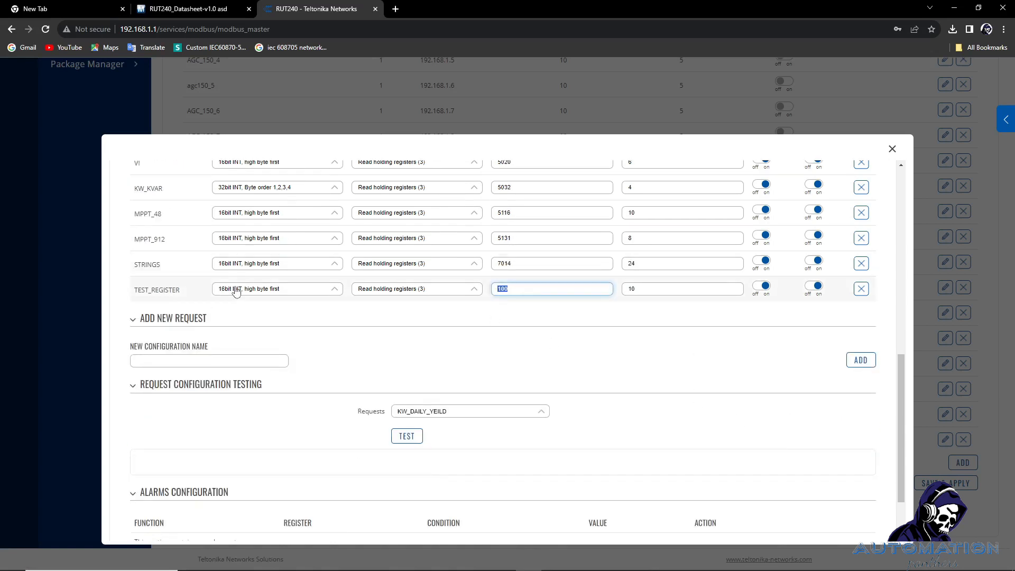
{"action": "left_click", "coordinate": [438, 417]}
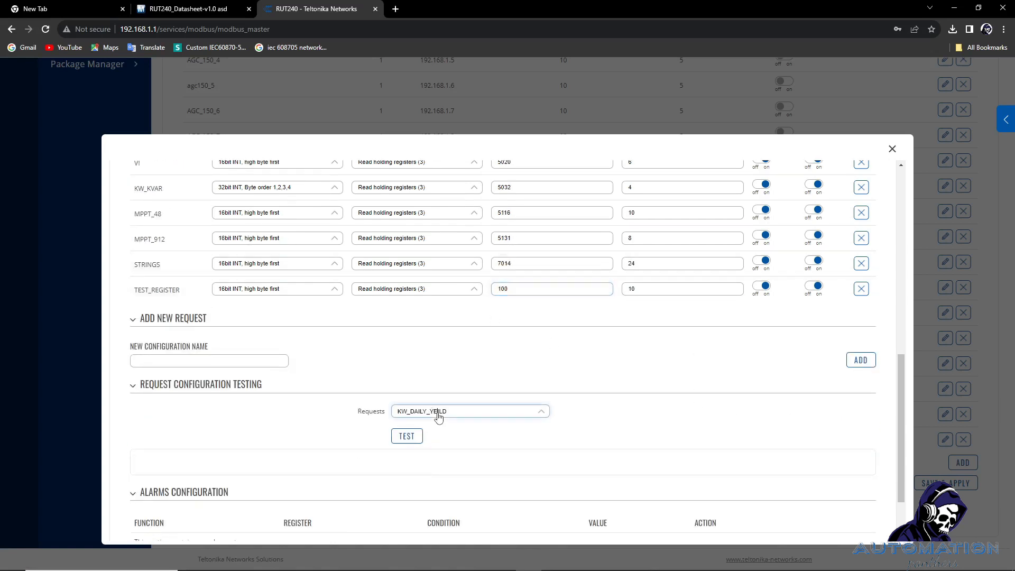
{"action": "left_click", "coordinate": [439, 417]}
{"action": "scroll", "coordinate": [444, 470], "scroll_direction": "down", "scroll_amount": 2}
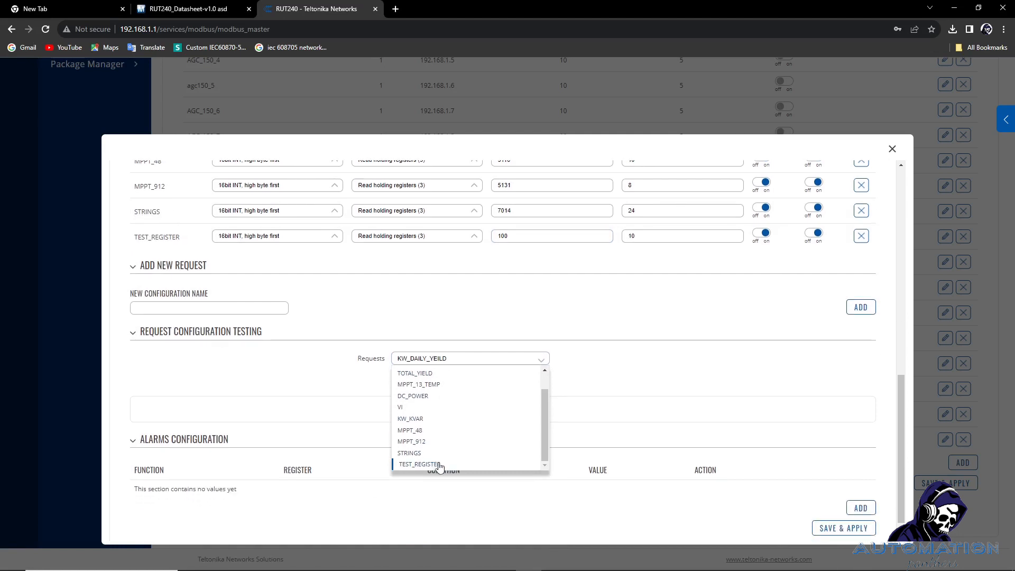
{"action": "left_click", "coordinate": [439, 464]}
{"action": "left_click", "coordinate": [411, 384]}
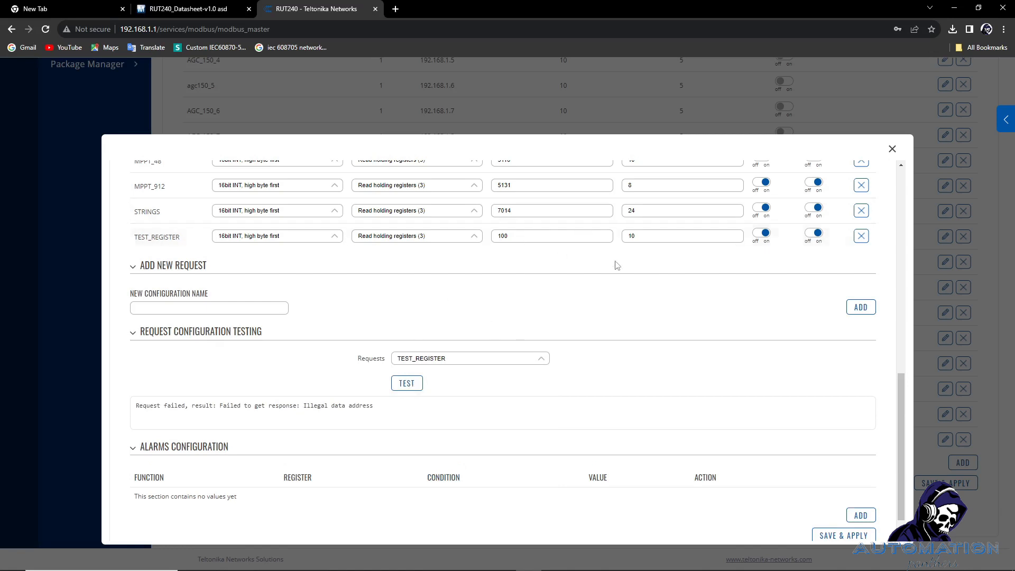
Change TEST_REGISTER's first register to 101 and retest, returning 30,27,0,0,0,25,0,0,0,0.
{"action": "mouse_move", "coordinate": [493, 568]}
{"action": "left_click", "coordinate": [555, 561]}
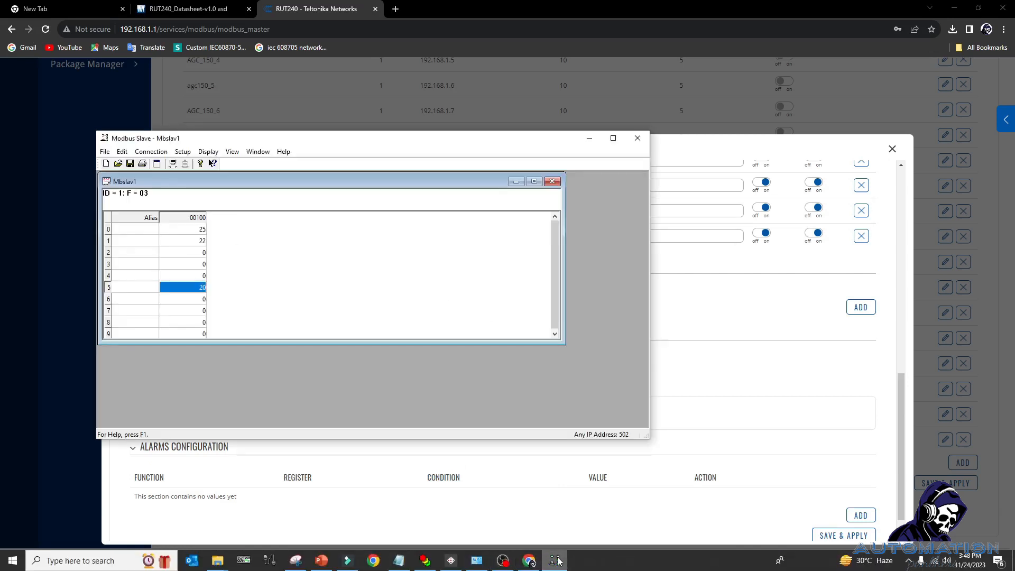
{"action": "left_click", "coordinate": [555, 561]}
{"action": "left_click", "coordinate": [545, 234]}
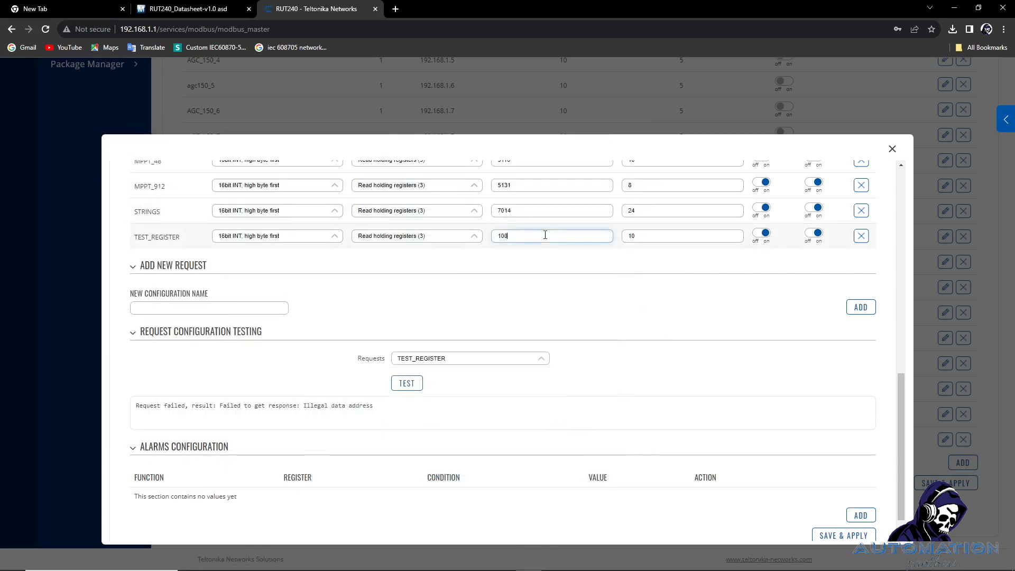
{"action": "key", "text": "BackSpace"}
{"action": "type", "text": "1"}
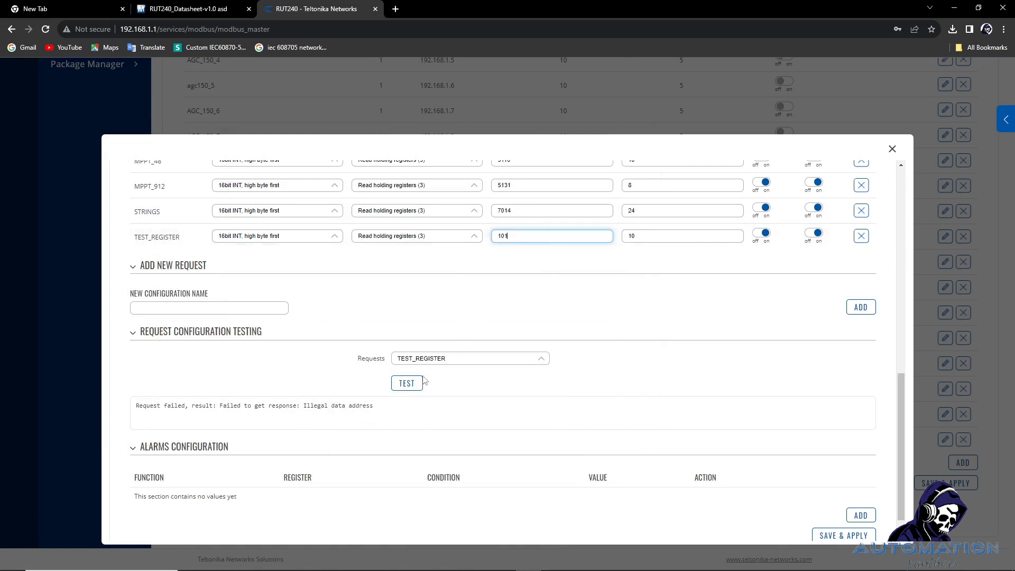
{"action": "left_click", "coordinate": [416, 384]}
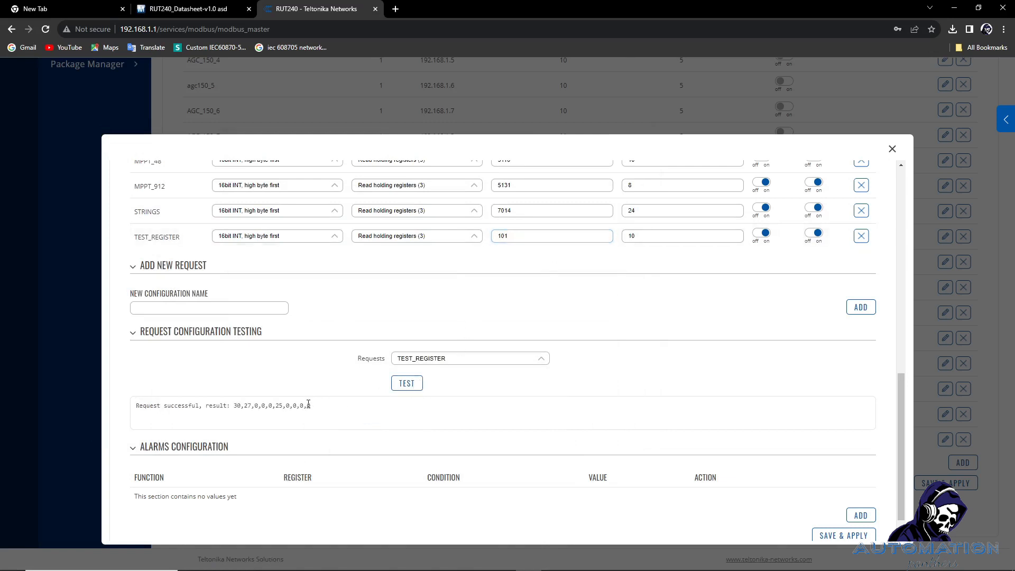
{"action": "left_click_drag", "start_coordinate": [308, 404], "coordinate": [238, 408]}
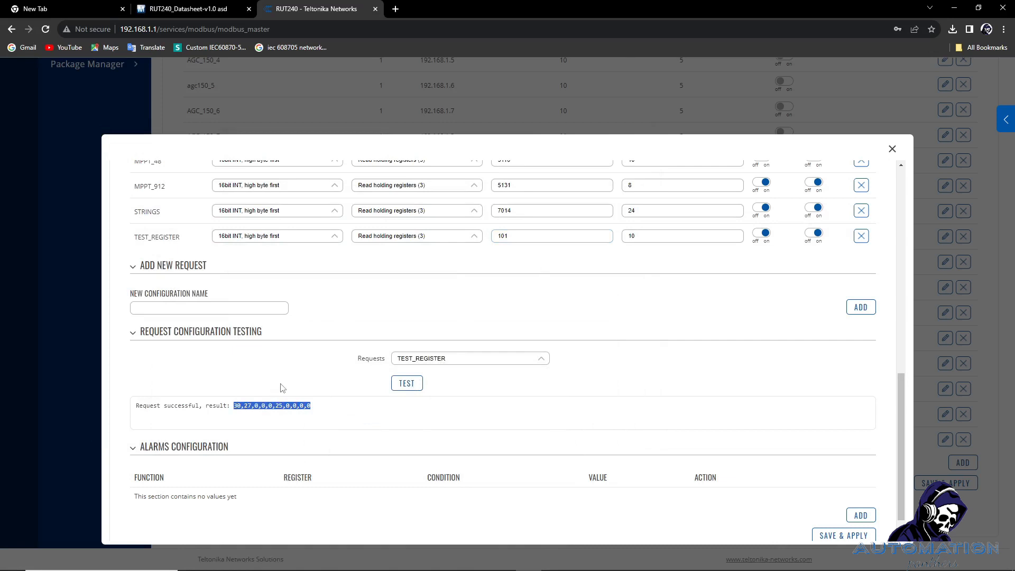
{"action": "left_click", "coordinate": [552, 570]}
{"action": "left_click", "coordinate": [183, 152]}
Open Modbus Slave's Slave Definition to review slave ID 1, holding registers, address 100, quantity 10.
{"action": "left_click", "coordinate": [196, 166]}
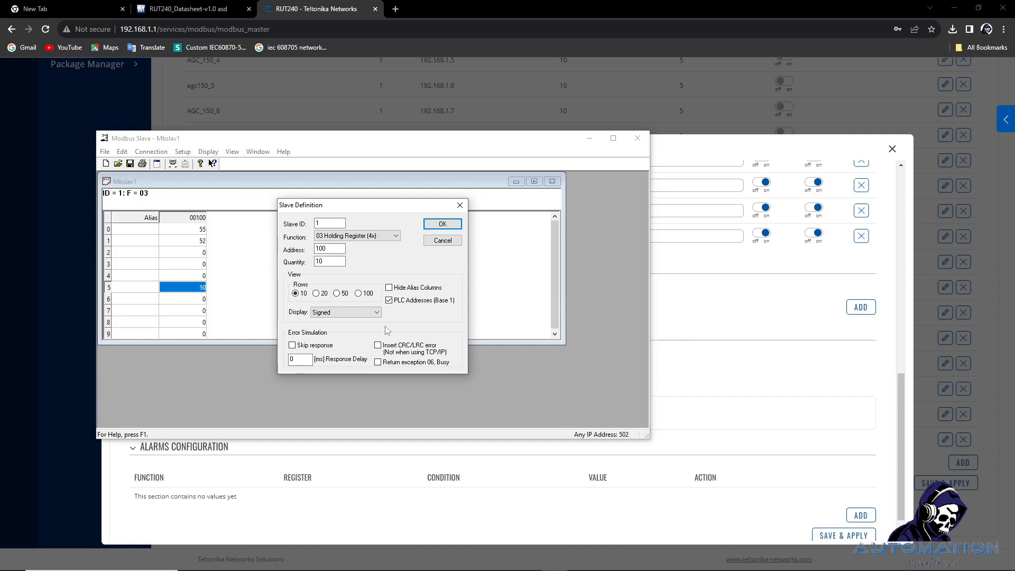
Close Slave Definition and tile Modbus Slave on the right, the router page on the left.
{"action": "left_click", "coordinate": [440, 242]}
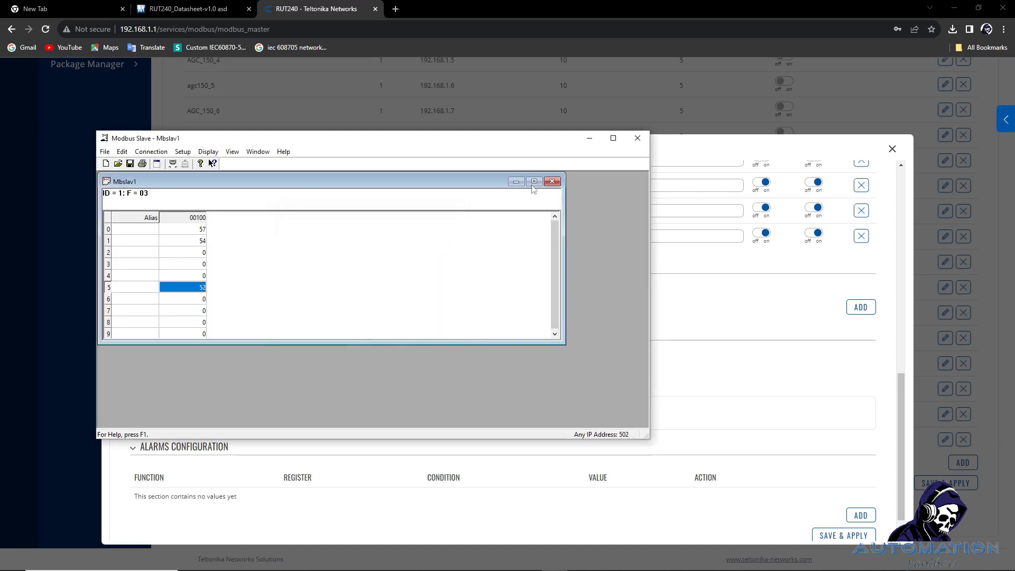
{"action": "left_click_drag", "start_coordinate": [487, 141], "coordinate": [1012, 211]}
{"action": "left_click", "coordinate": [118, 154]}
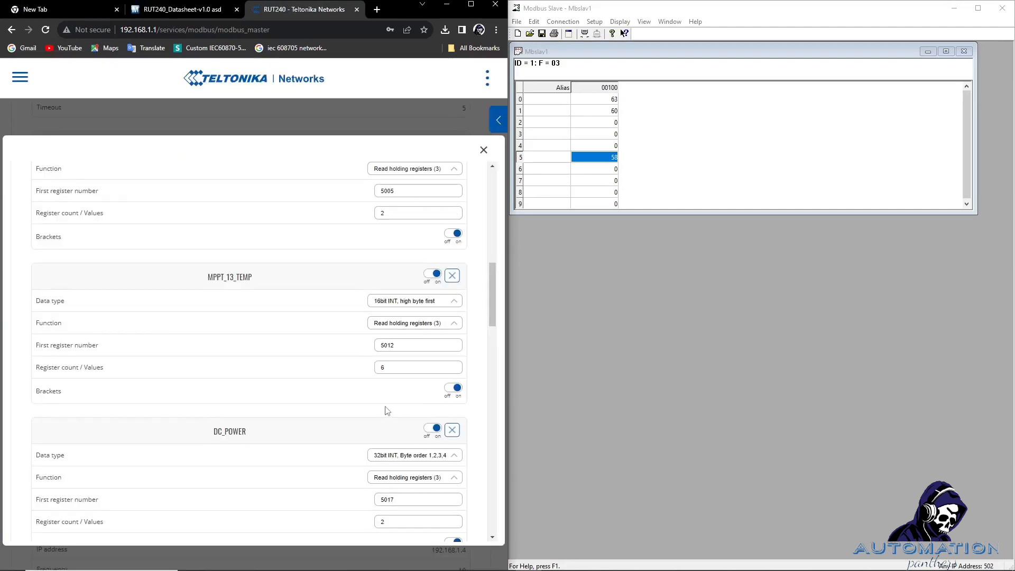
Rerun the TEST_REGISTER read three times, values rising to 72,69,0,0,0,67,0,0,0,0.
{"action": "scroll", "coordinate": [387, 411], "scroll_direction": "down", "scroll_amount": 20}
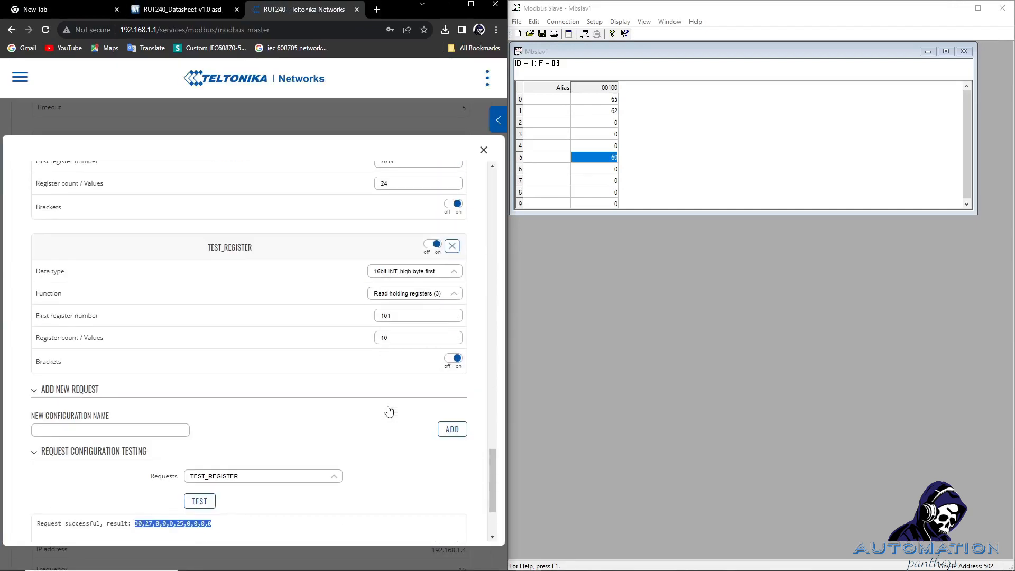
{"action": "scroll", "coordinate": [389, 411], "scroll_direction": "down", "scroll_amount": 4}
{"action": "left_click", "coordinate": [199, 379]}
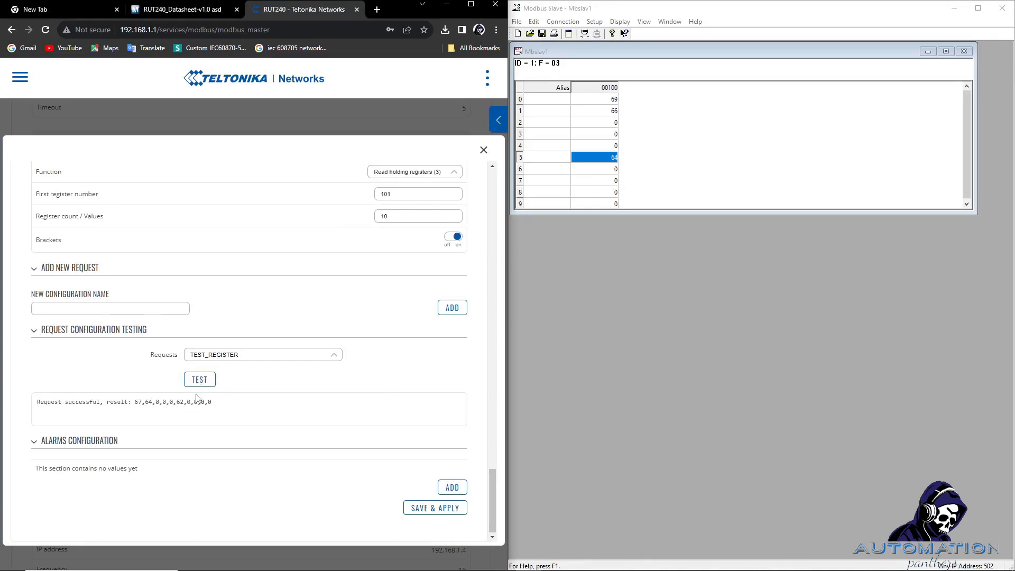
{"action": "left_click", "coordinate": [199, 379]}
{"action": "left_click", "coordinate": [199, 379]}
{"action": "left_click", "coordinate": [954, 8]}
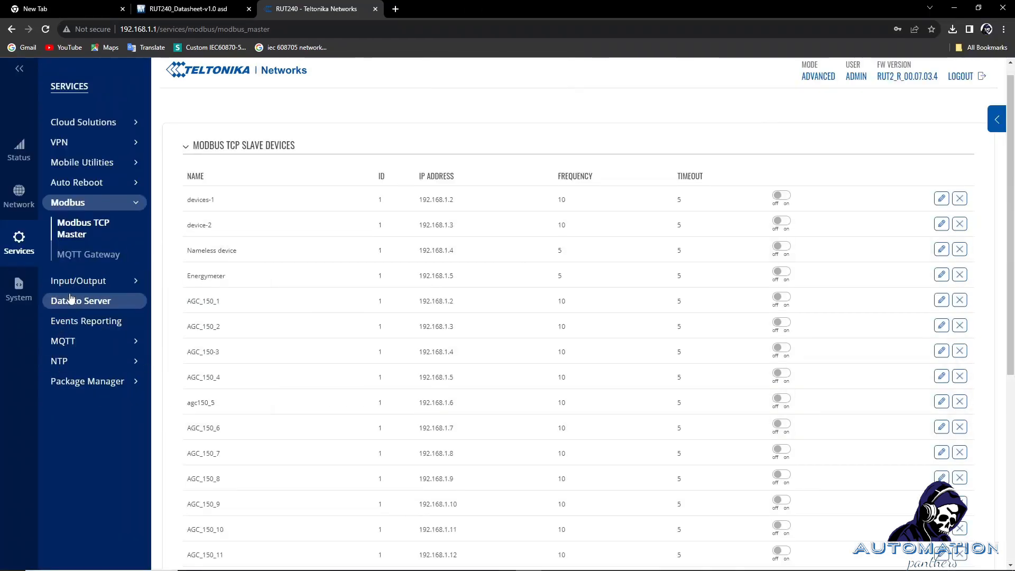
Go to the Data to Server settings page in the router WebUI.
{"action": "scroll", "coordinate": [324, 344], "scroll_direction": "down", "scroll_amount": 4}
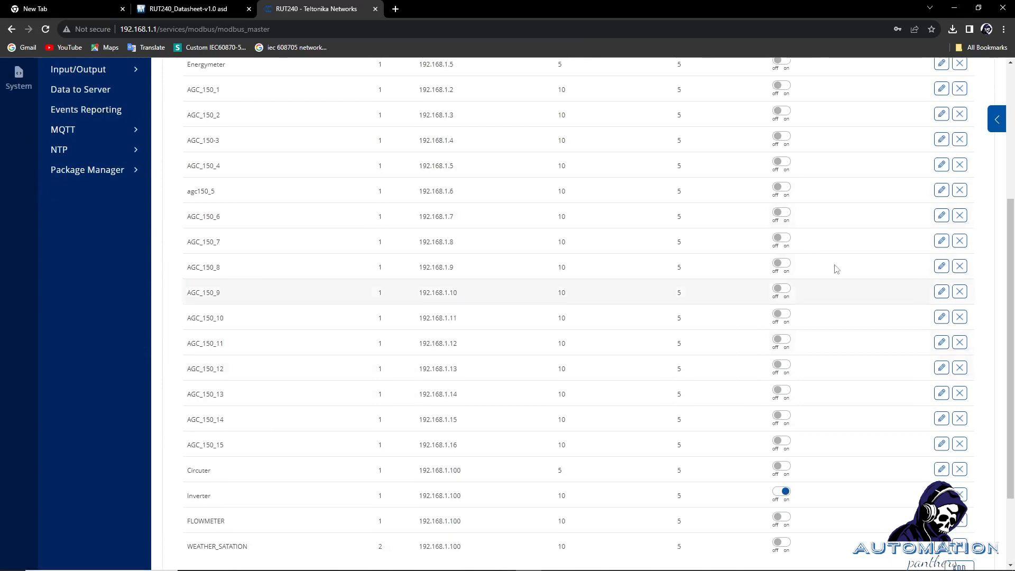
{"action": "scroll", "coordinate": [781, 179], "scroll_direction": "up", "scroll_amount": 4}
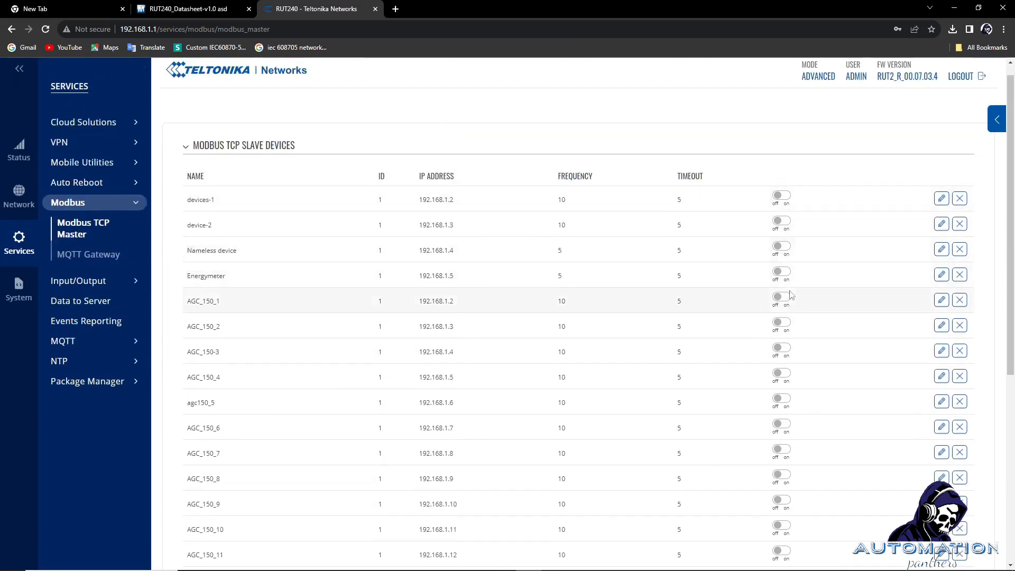
{"action": "scroll", "coordinate": [787, 309], "scroll_direction": "down", "scroll_amount": 5}
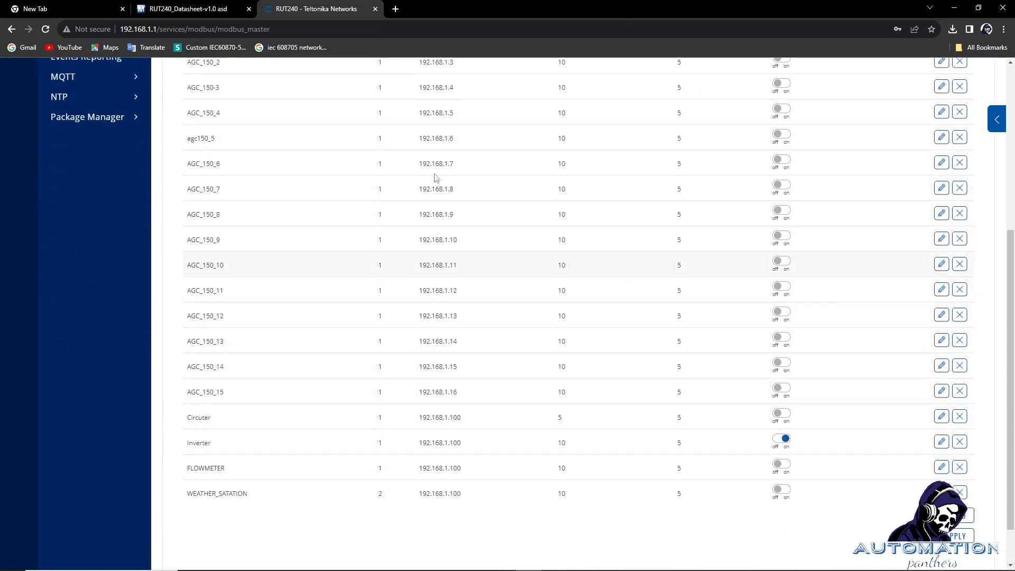
{"action": "scroll", "coordinate": [249, 205], "scroll_direction": "up", "scroll_amount": 5}
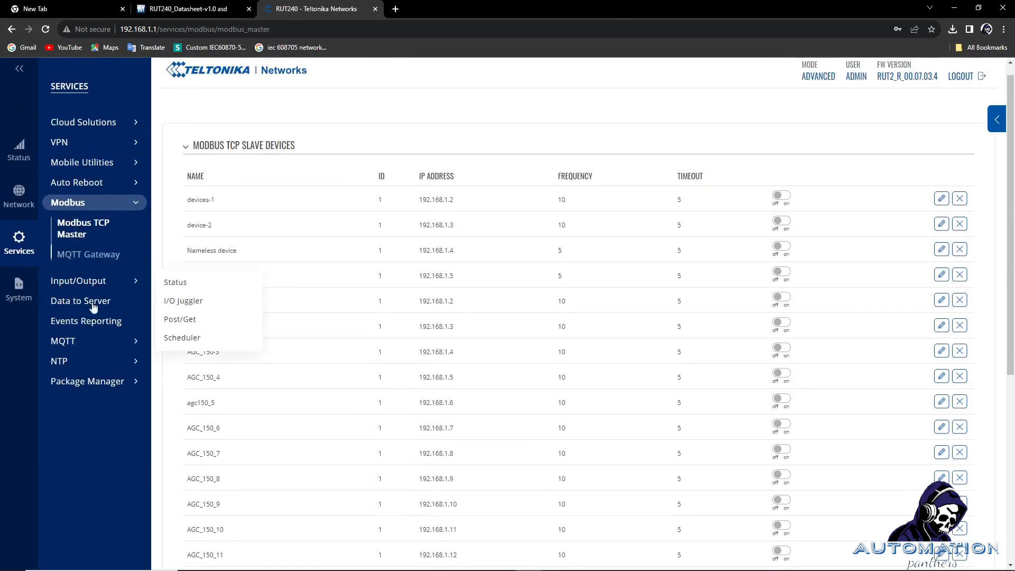
{"action": "left_click", "coordinate": [83, 299]}
{"action": "mouse_move", "coordinate": [82, 305]}
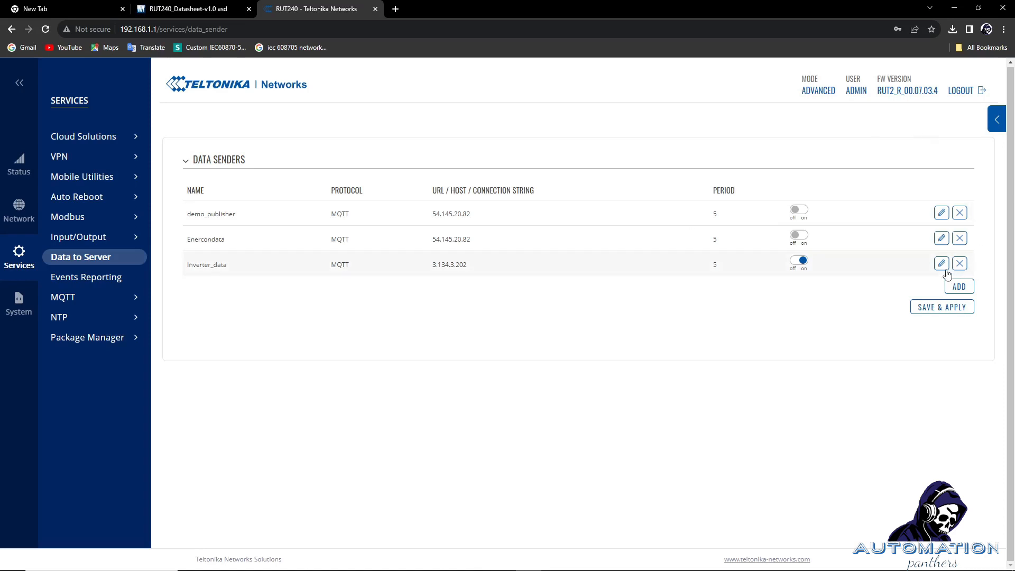
Inspect and discard the Inverter_data sender's settings, then start a new data sender.
{"action": "left_click", "coordinate": [941, 264]}
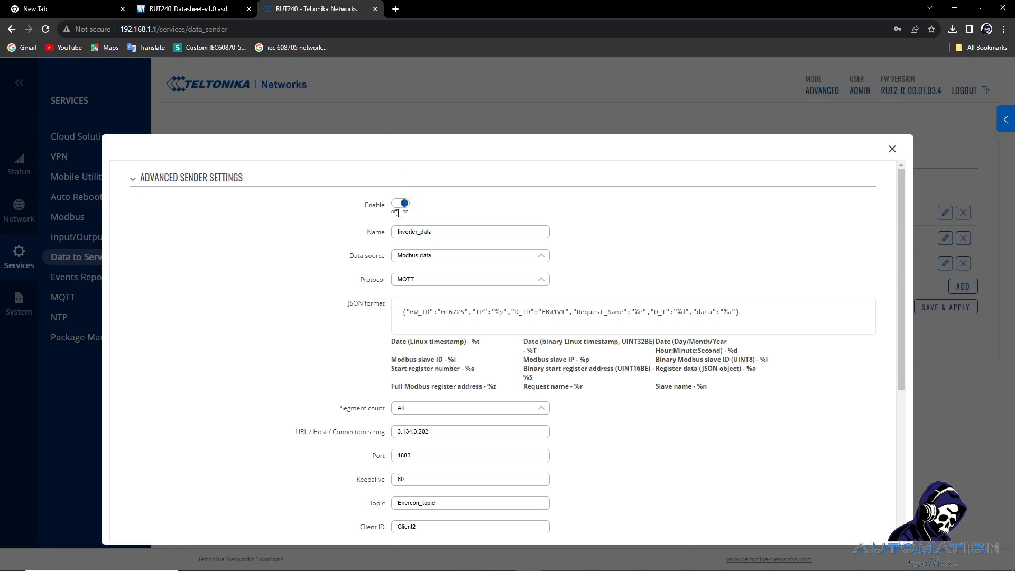
{"action": "scroll", "coordinate": [405, 211], "scroll_direction": "down", "scroll_amount": 1}
{"action": "left_click", "coordinate": [896, 148]}
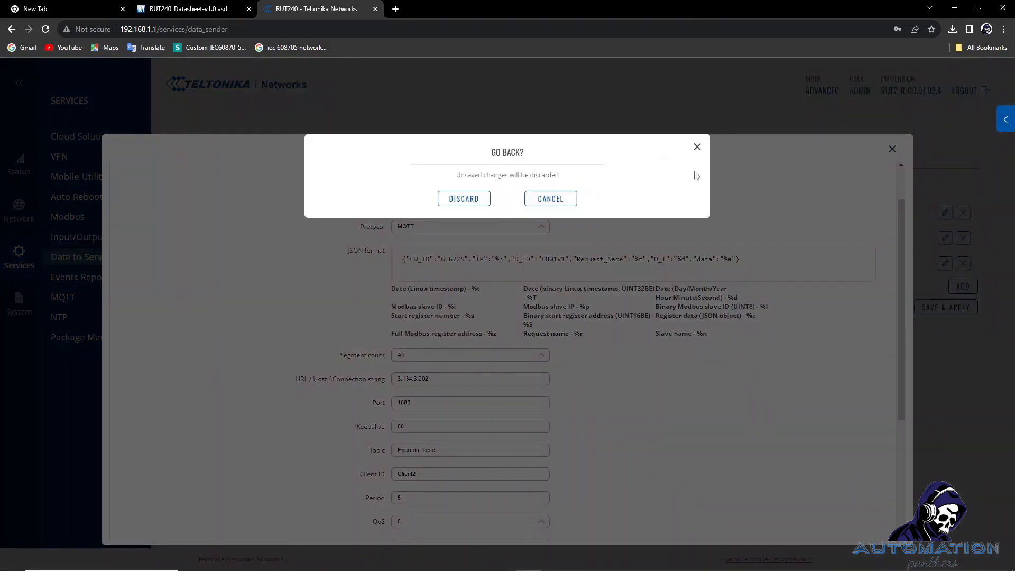
{"action": "left_click", "coordinate": [460, 199]}
{"action": "left_click", "coordinate": [959, 286]}
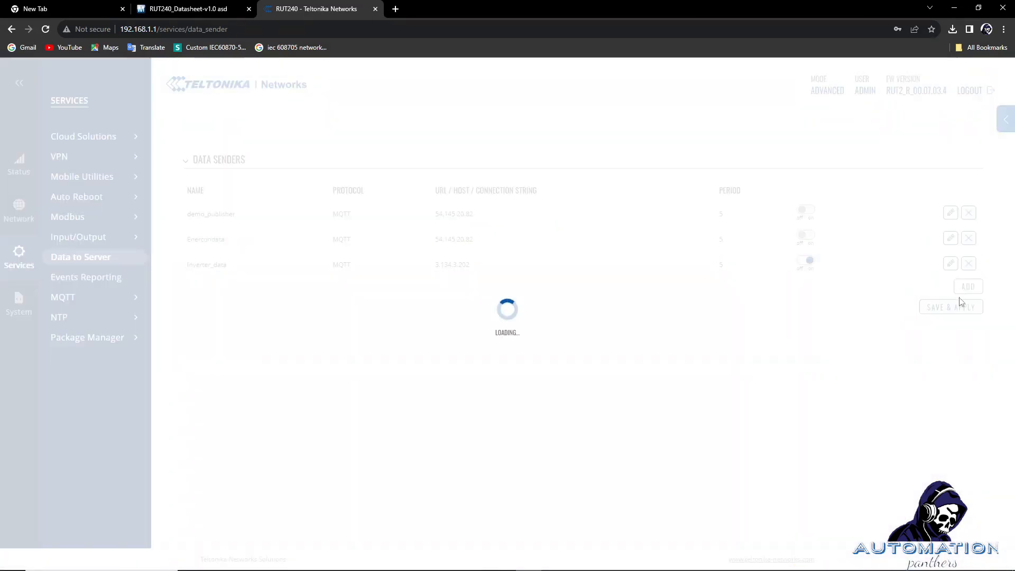
{"action": "left_click", "coordinate": [446, 235]}
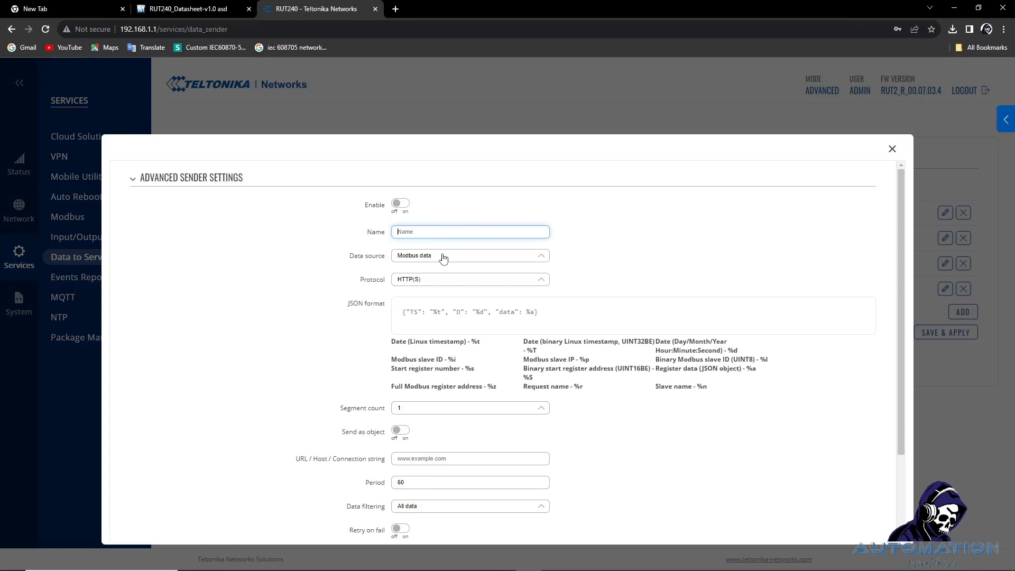
Set the new sender's protocol to MQTT, keeping Modbus as the data source.
{"action": "left_click", "coordinate": [445, 258]}
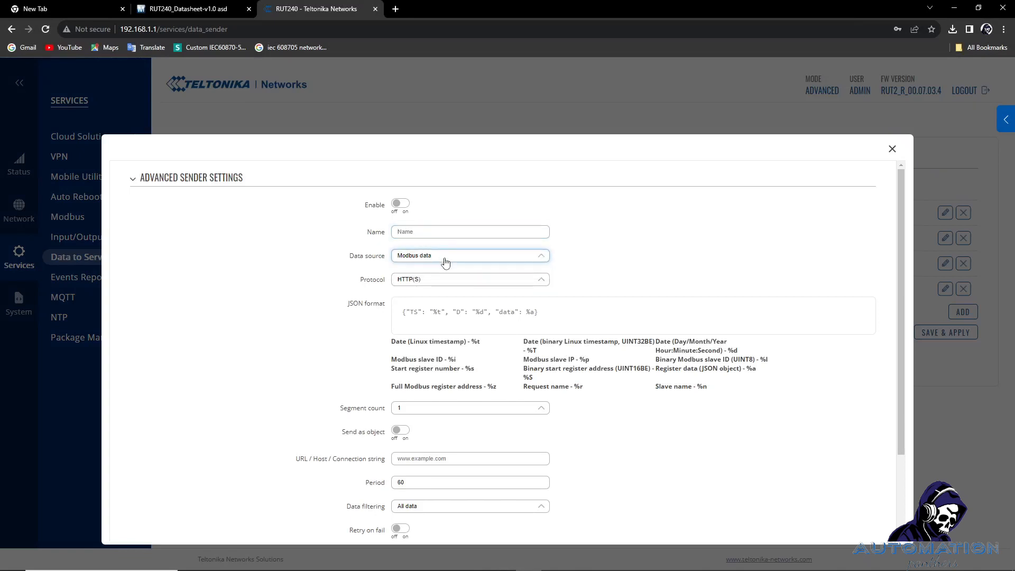
{"action": "left_click_drag", "start_coordinate": [445, 262], "coordinate": [370, 262]}
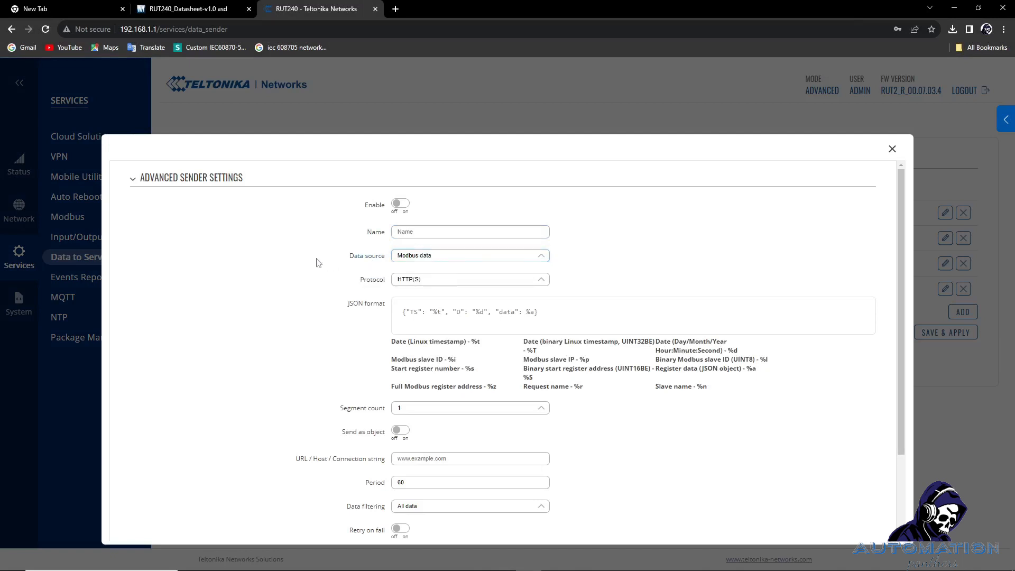
{"action": "left_click", "coordinate": [418, 279]}
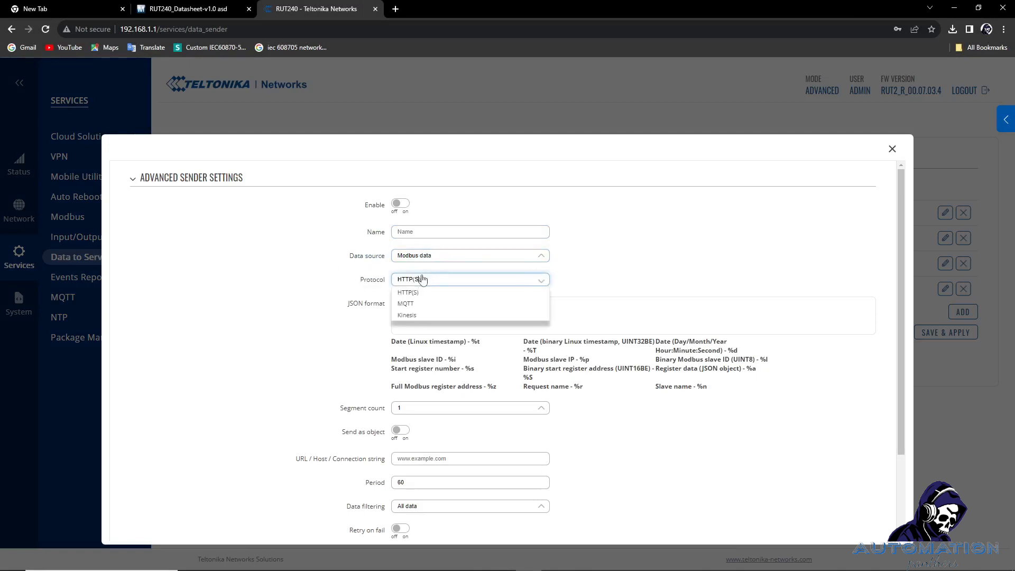
{"action": "left_click", "coordinate": [419, 304]}
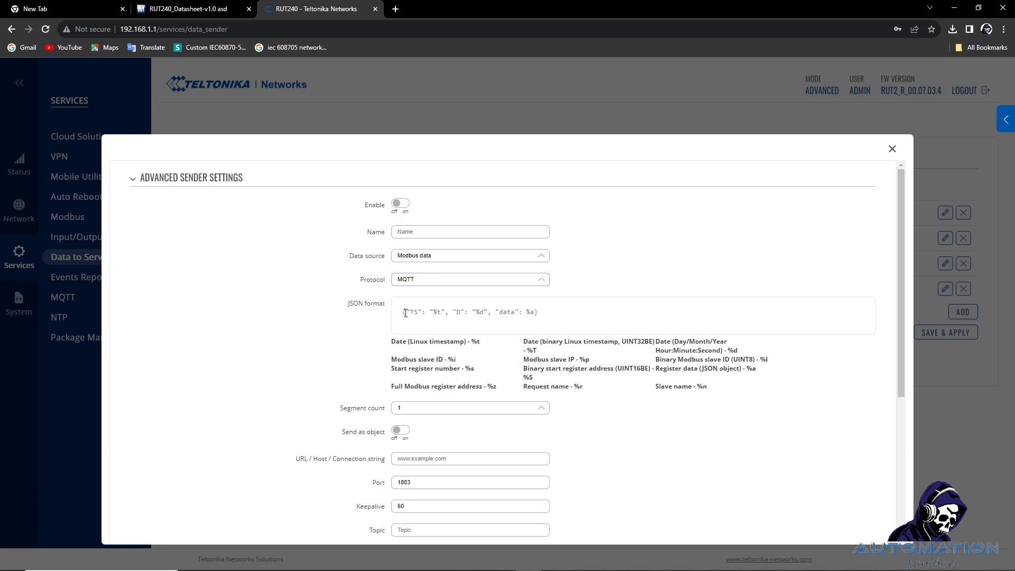
Review the JSON format template and its placeholder legend, such as %i for slave ID.
{"action": "left_click", "coordinate": [406, 313]}
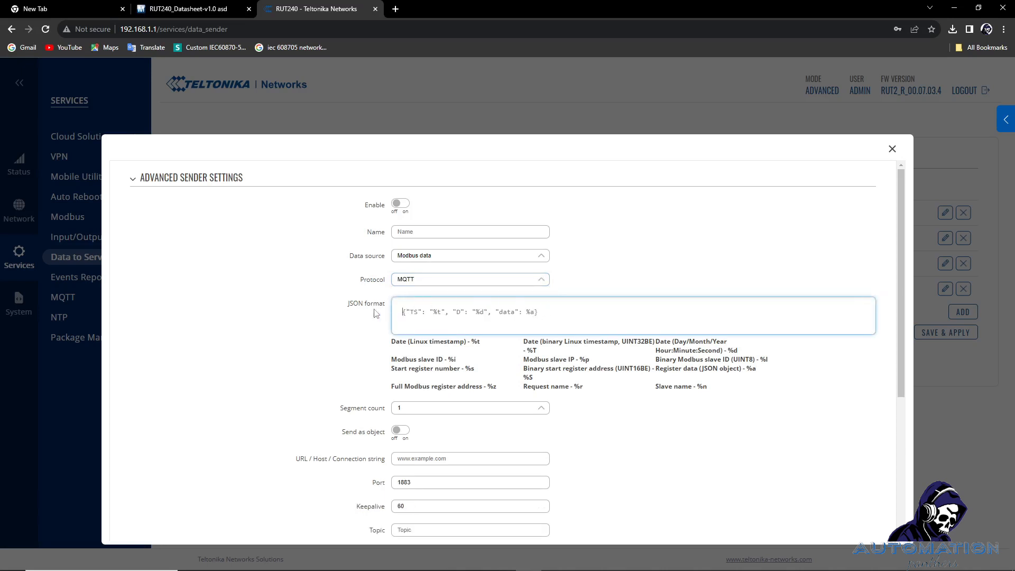
{"action": "scroll", "coordinate": [374, 312], "scroll_direction": "down", "scroll_amount": 2}
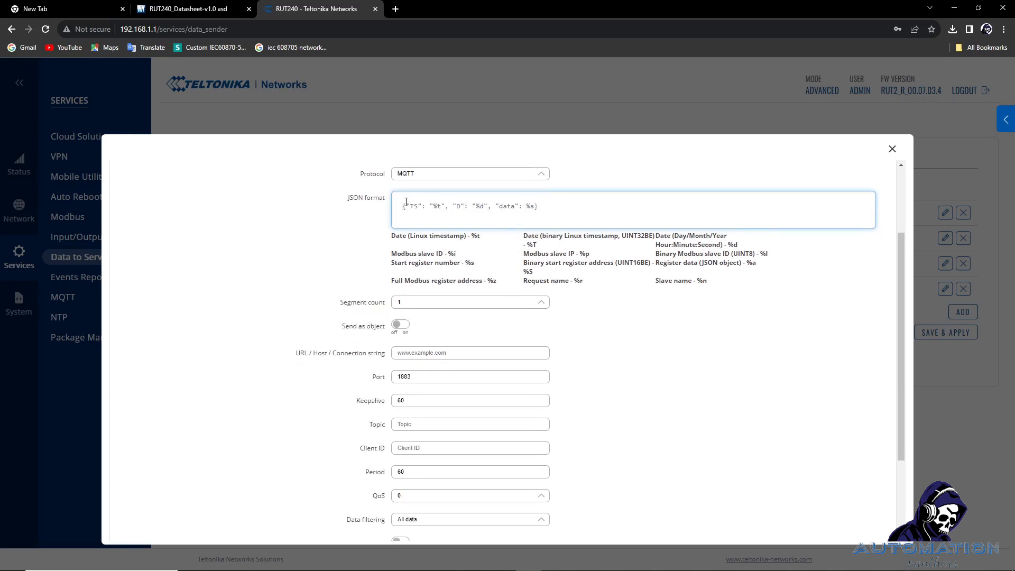
{"action": "left_click_drag", "start_coordinate": [713, 290], "coordinate": [447, 254]}
{"action": "left_click", "coordinate": [470, 259]}
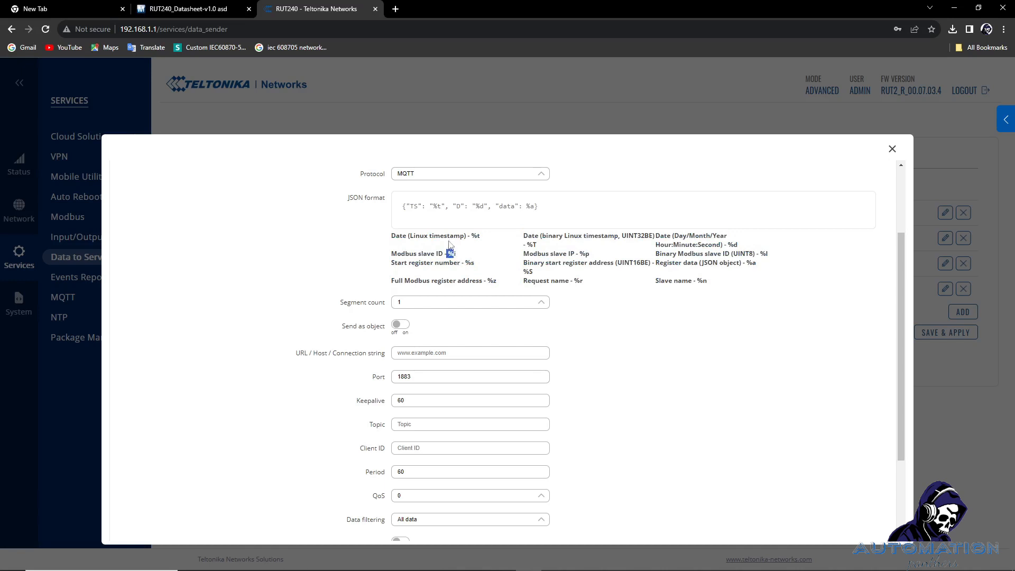
{"action": "left_click", "coordinate": [458, 259]}
{"action": "left_click_drag", "start_coordinate": [456, 253], "coordinate": [417, 248]}
{"action": "left_click_drag", "start_coordinate": [722, 291], "coordinate": [429, 260]}
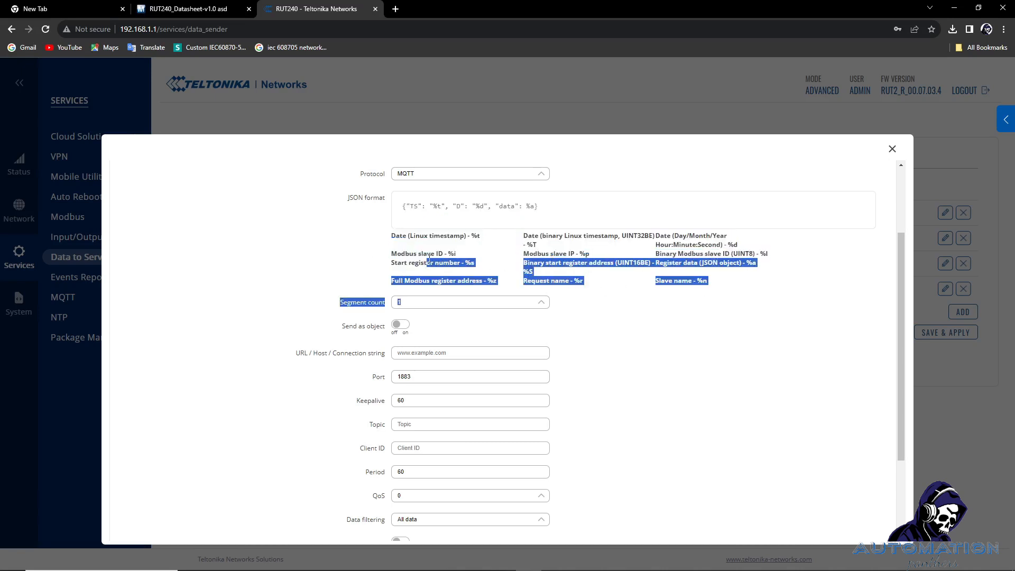
{"action": "left_click", "coordinate": [509, 270]}
{"action": "scroll", "coordinate": [468, 263], "scroll_direction": "down", "scroll_amount": 2}
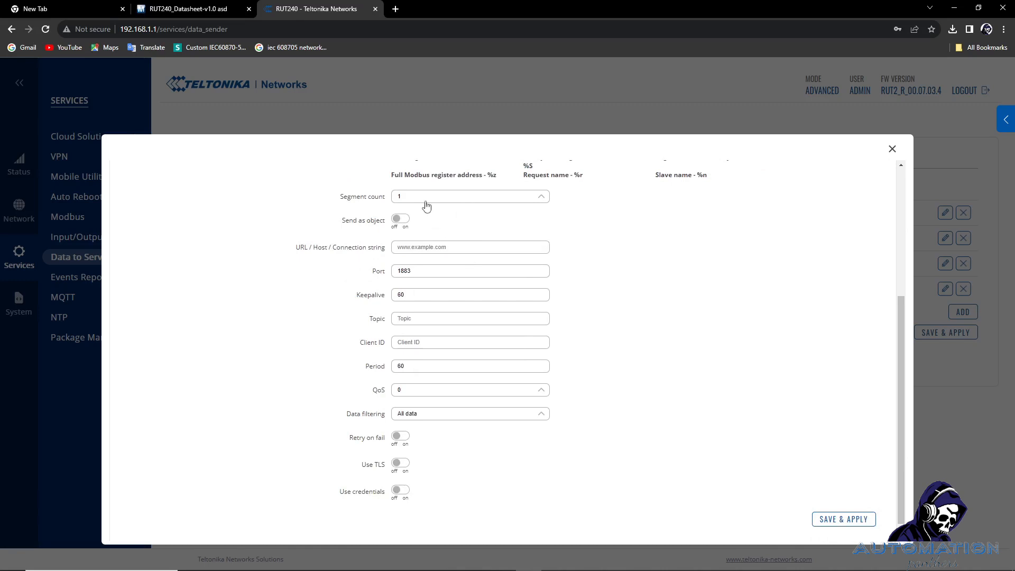
Keep segment count at 1, check the broker and Port fields, then discard the new sender.
{"action": "left_click", "coordinate": [426, 205]}
{"action": "left_click", "coordinate": [427, 201]}
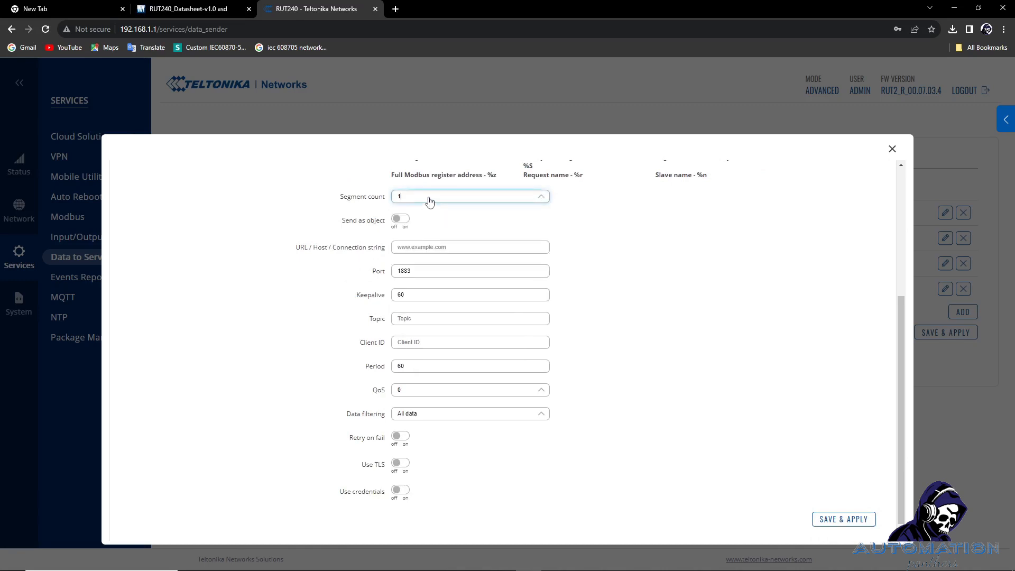
{"action": "left_click", "coordinate": [429, 201]}
{"action": "left_click", "coordinate": [410, 232]}
{"action": "left_click", "coordinate": [403, 261]}
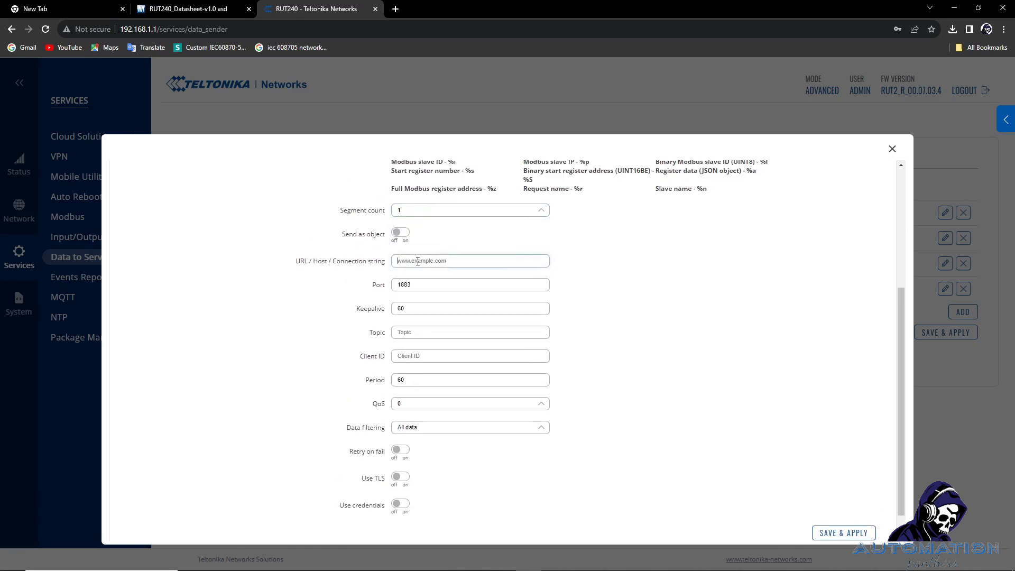
{"action": "left_click", "coordinate": [409, 284]}
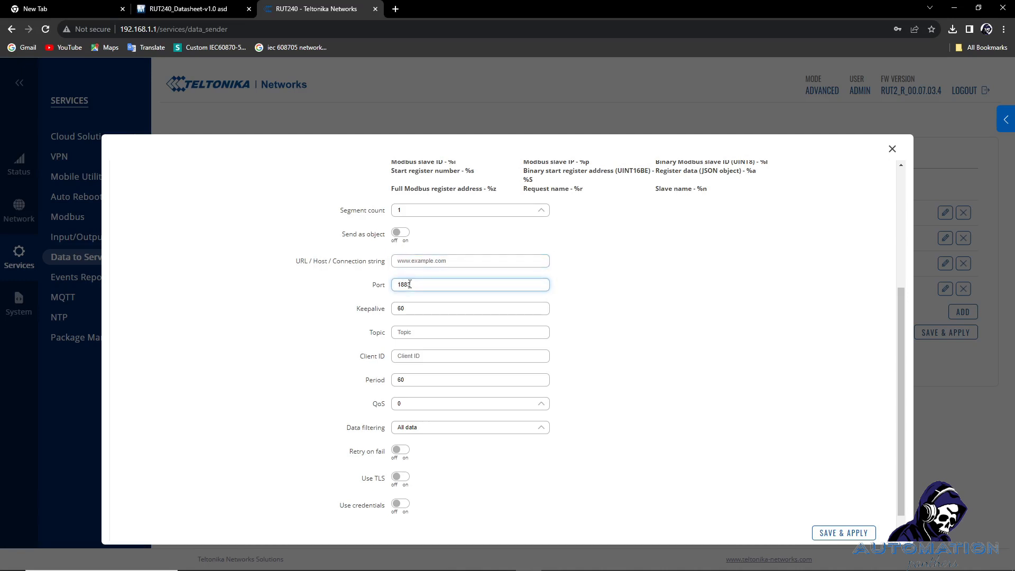
{"action": "scroll", "coordinate": [410, 285], "scroll_direction": "down", "scroll_amount": 1}
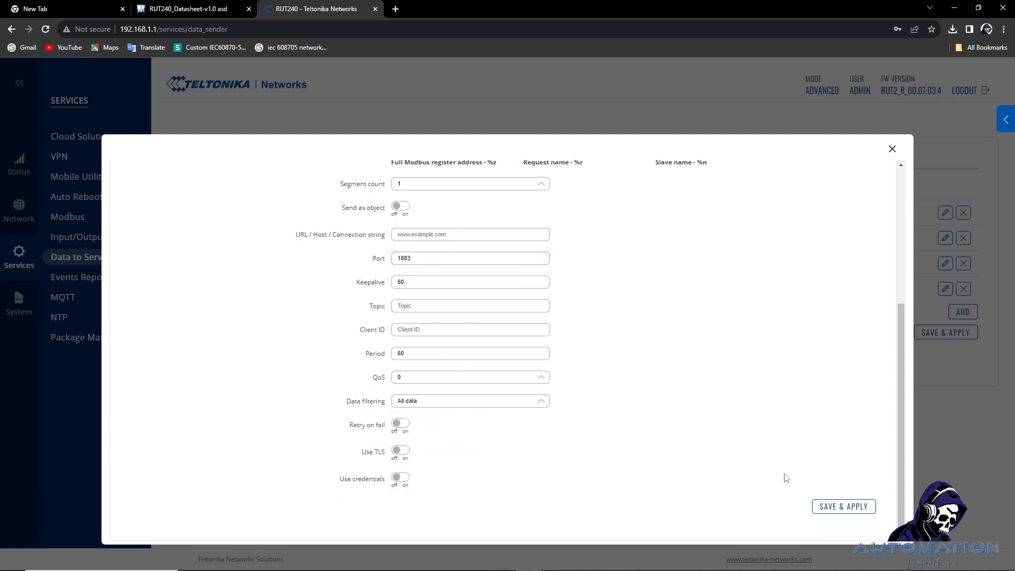
{"action": "left_click", "coordinate": [892, 149]}
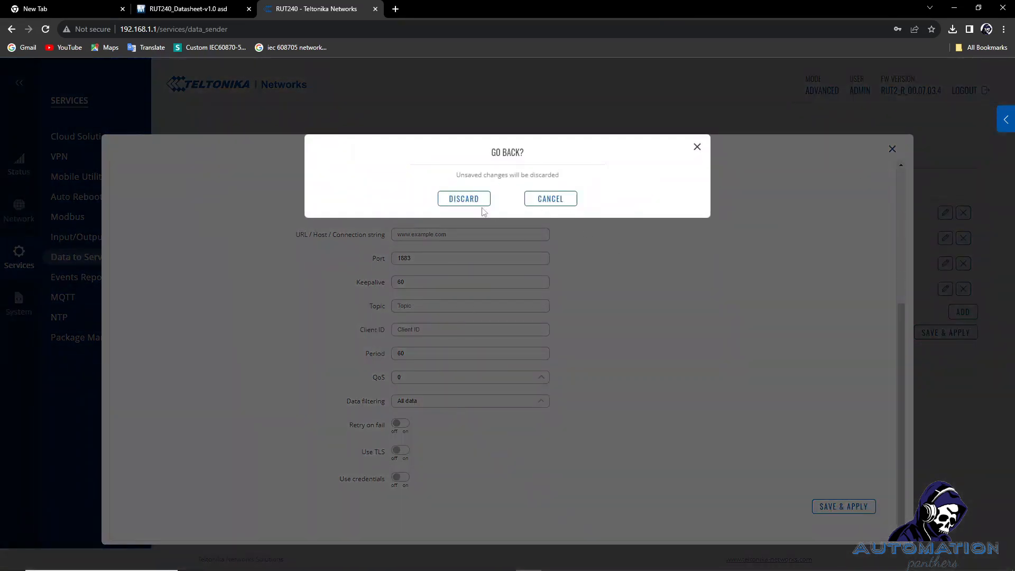
{"action": "left_click", "coordinate": [478, 203]}
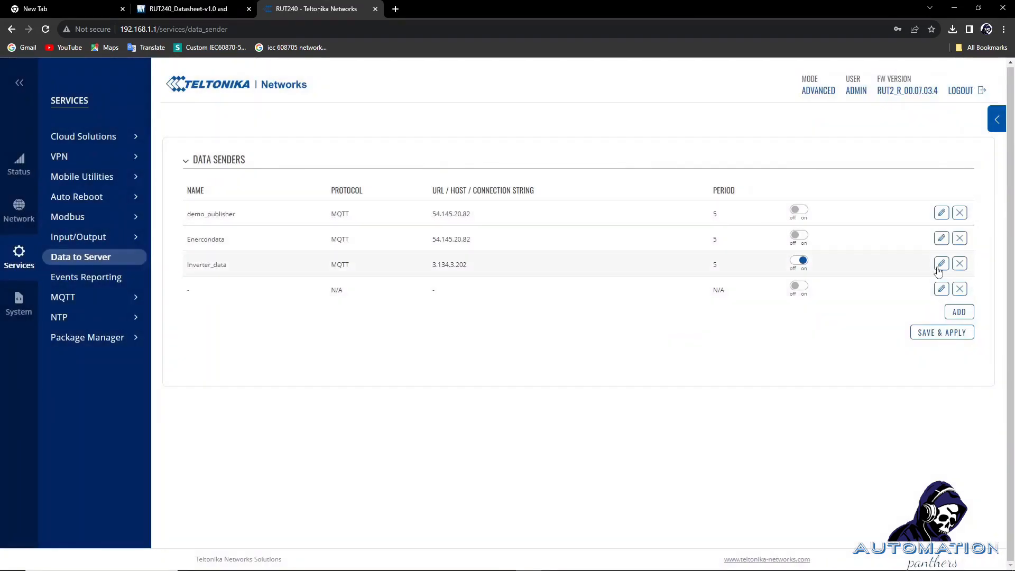
Open the Inverter_data sender and review its name, Modbus data source and JSON format string.
{"action": "left_click", "coordinate": [939, 267]}
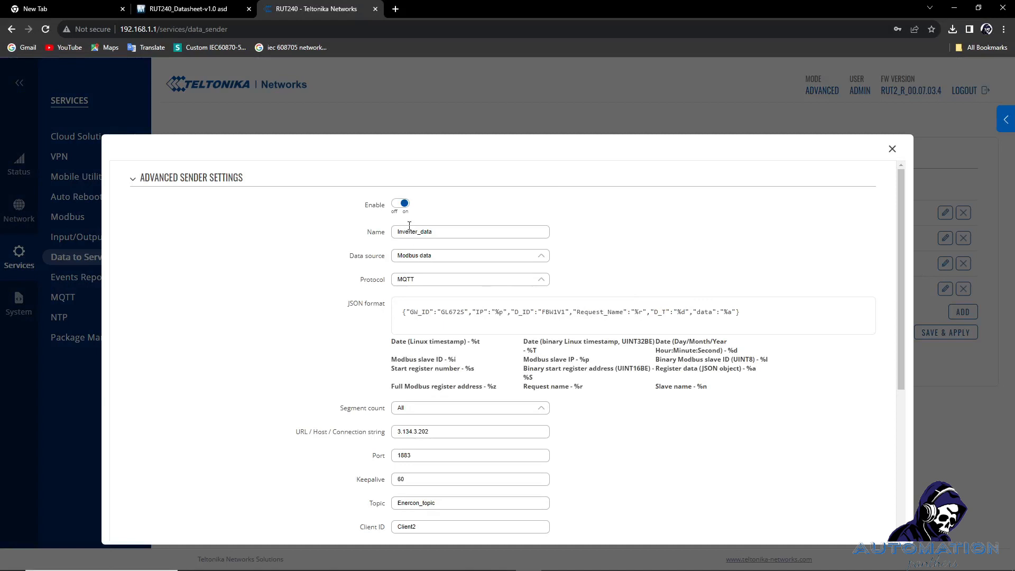
{"action": "double_click", "coordinate": [442, 233]}
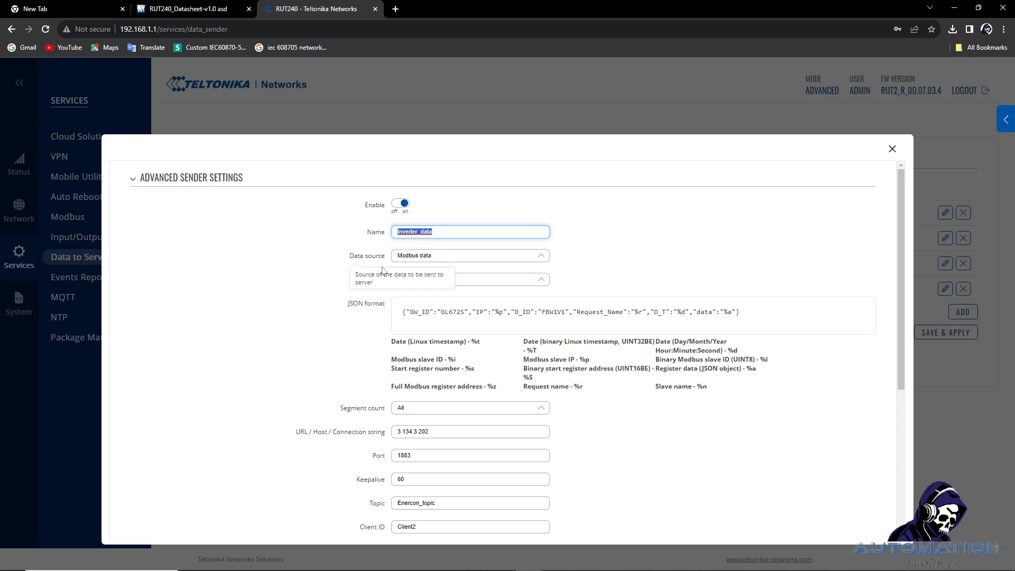
{"action": "left_click", "coordinate": [408, 257]}
{"action": "left_click", "coordinate": [409, 257]}
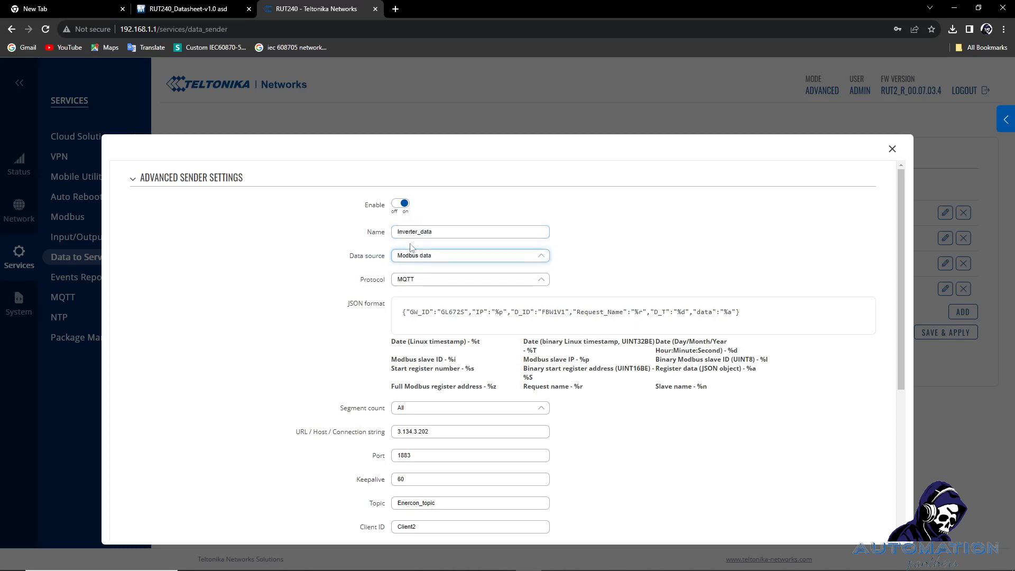
{"action": "double_click", "coordinate": [433, 234]}
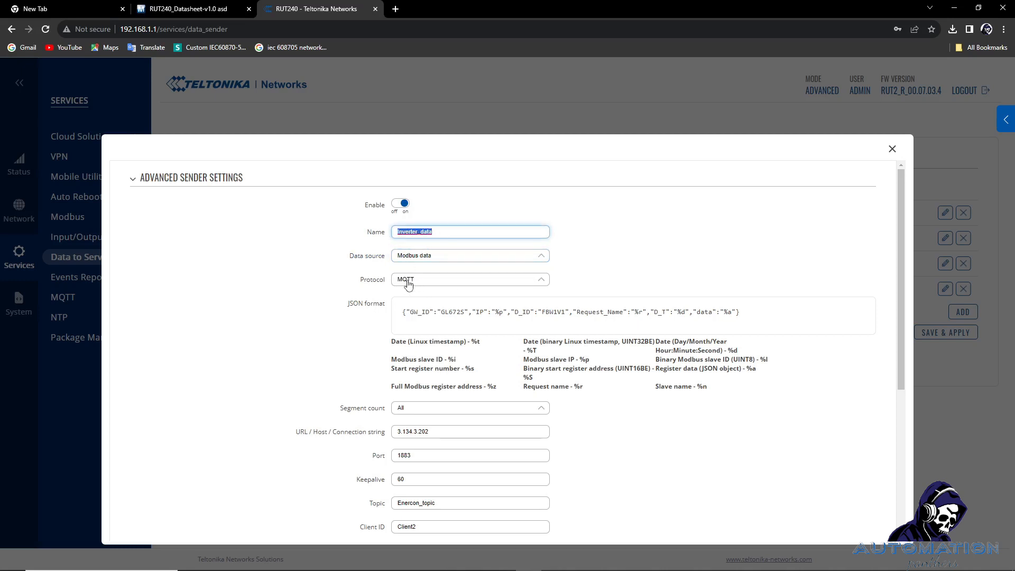
{"action": "left_click_drag", "start_coordinate": [743, 315], "coordinate": [403, 312]}
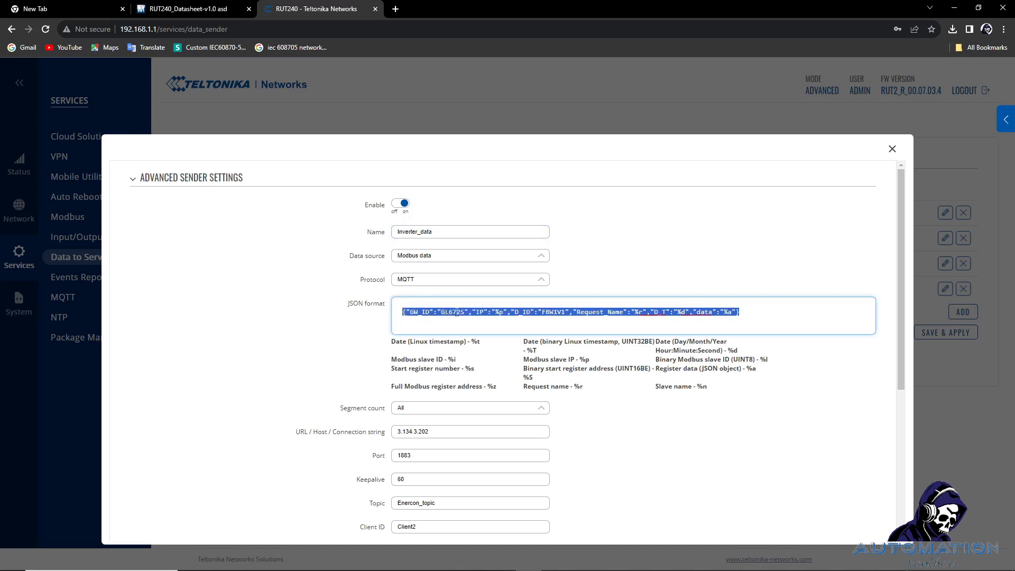
{"action": "left_click", "coordinate": [489, 315]}
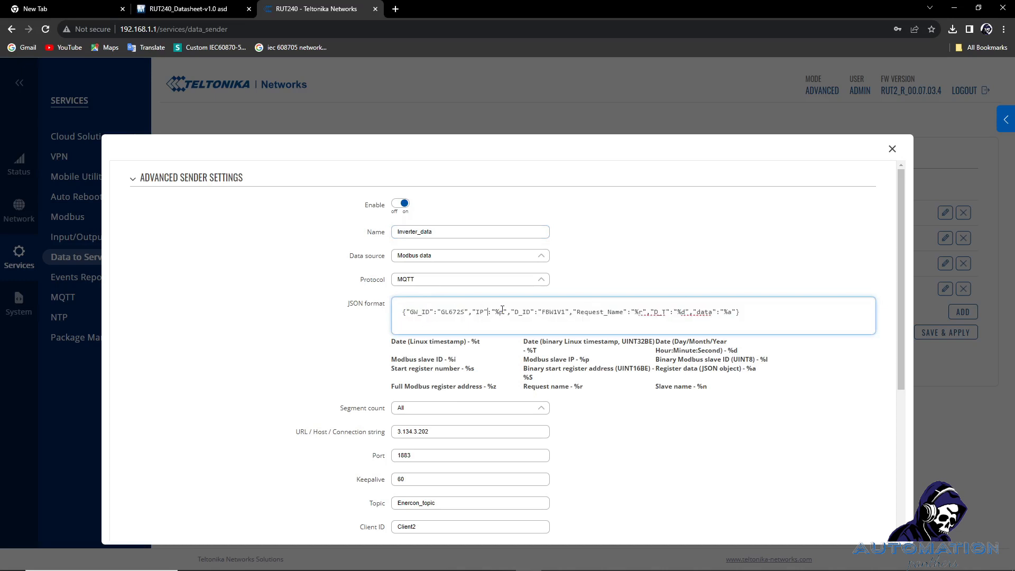
{"action": "left_click_drag", "start_coordinate": [502, 310], "coordinate": [616, 312]}
{"action": "left_click_drag", "start_coordinate": [733, 312], "coordinate": [673, 311]}
Review the MQTT broker host 3.134.3.202 and port 1883.
{"action": "scroll", "coordinate": [482, 386], "scroll_direction": "down", "scroll_amount": 1}
{"action": "scroll", "coordinate": [482, 387], "scroll_direction": "down", "scroll_amount": 2}
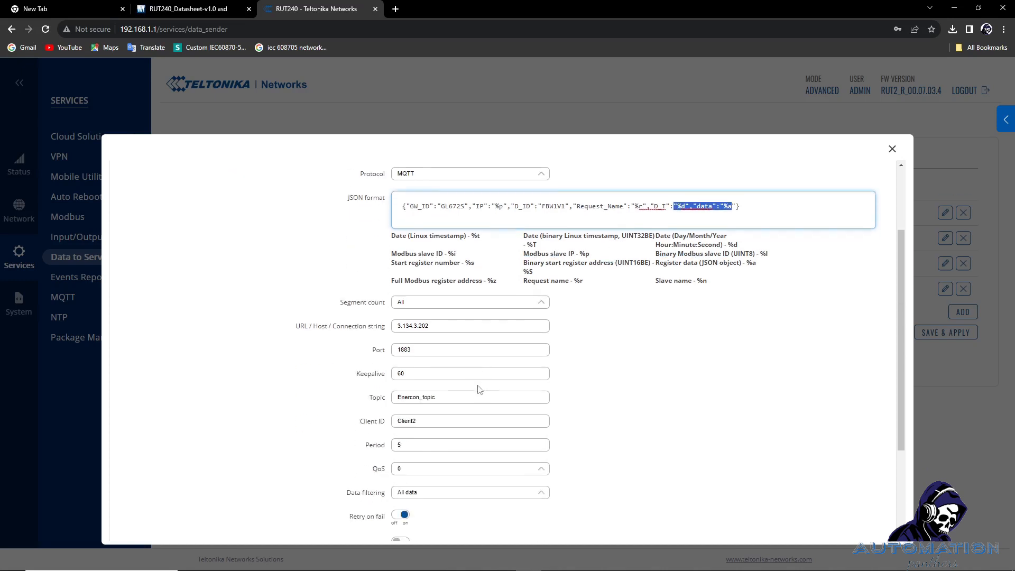
{"action": "left_click", "coordinate": [375, 334]}
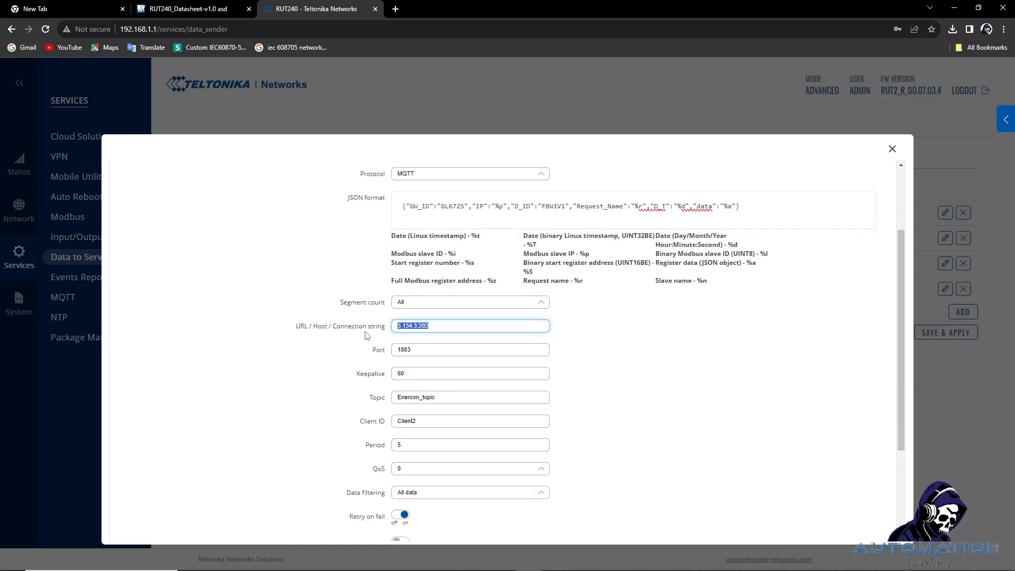
{"action": "left_click", "coordinate": [419, 325]}
{"action": "left_click_drag", "start_coordinate": [434, 326], "coordinate": [371, 326]}
{"action": "left_click", "coordinate": [269, 321]}
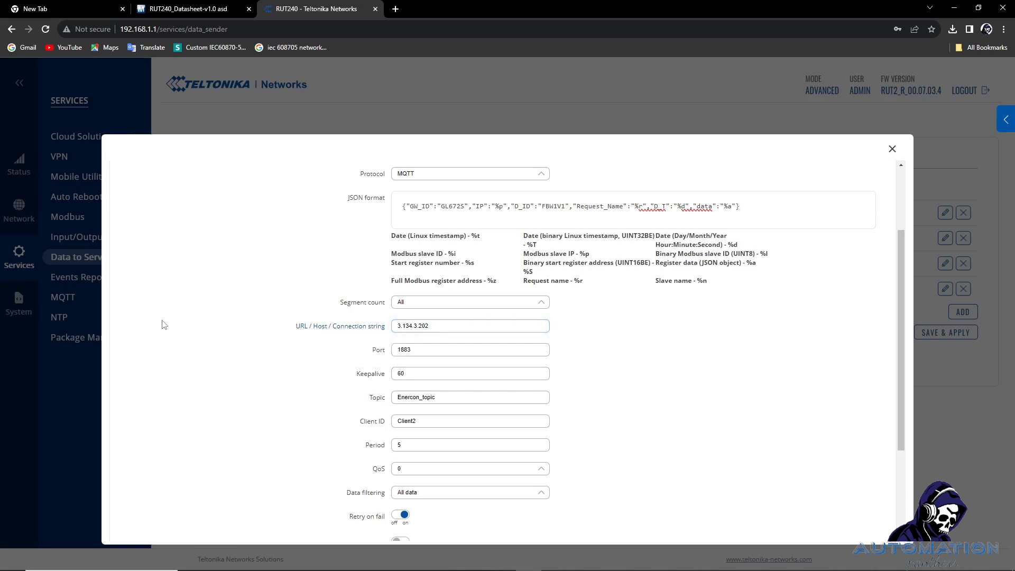
{"action": "left_click_drag", "start_coordinate": [436, 328], "coordinate": [371, 334]}
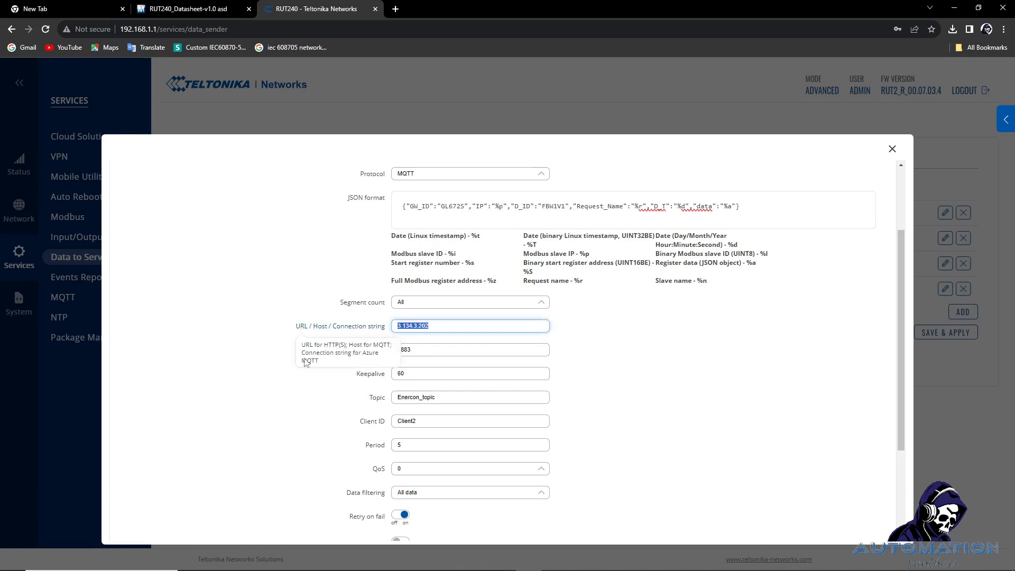
{"action": "left_click_drag", "start_coordinate": [304, 361], "coordinate": [287, 373]}
{"action": "left_click_drag", "start_coordinate": [448, 324], "coordinate": [358, 336]}
{"action": "left_click", "coordinate": [340, 376]}
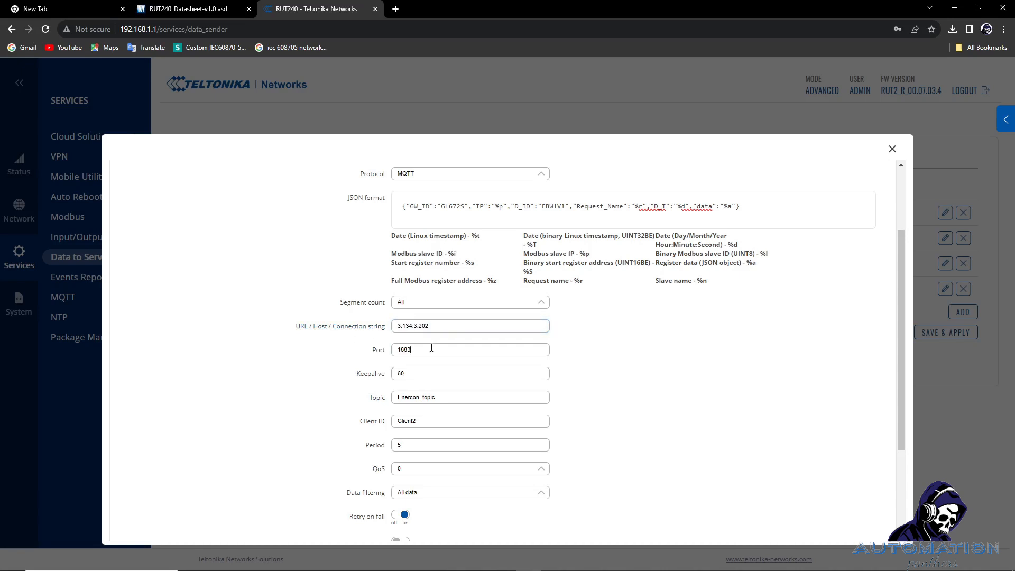
{"action": "left_click_drag", "start_coordinate": [435, 347], "coordinate": [387, 384]}
{"action": "left_click", "coordinate": [337, 398]}
Review the Keepalive value 60 and the MQTT topic Enercon_topic.
{"action": "scroll", "coordinate": [370, 386], "scroll_direction": "down", "scroll_amount": 2}
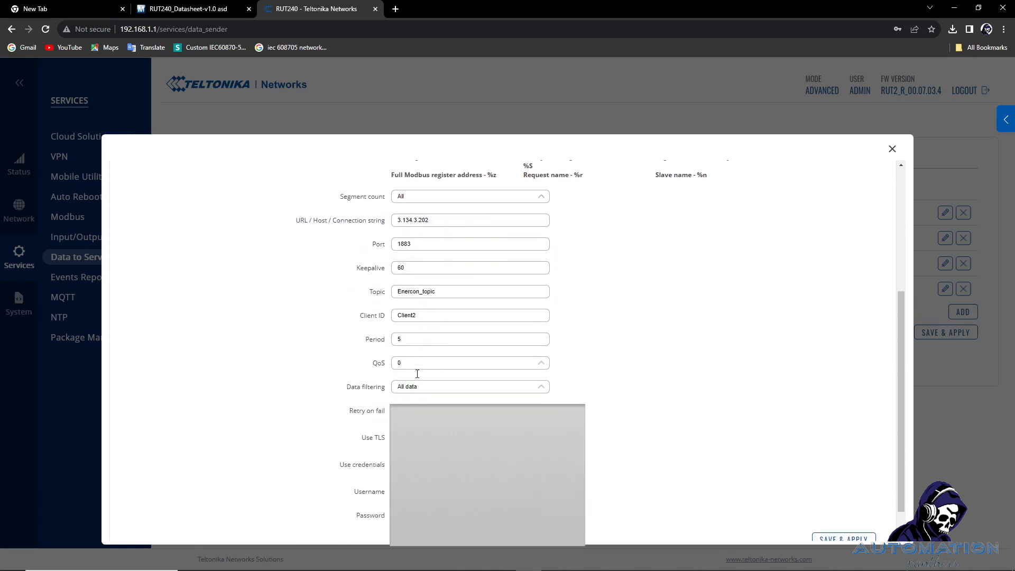
{"action": "left_click", "coordinate": [410, 269]}
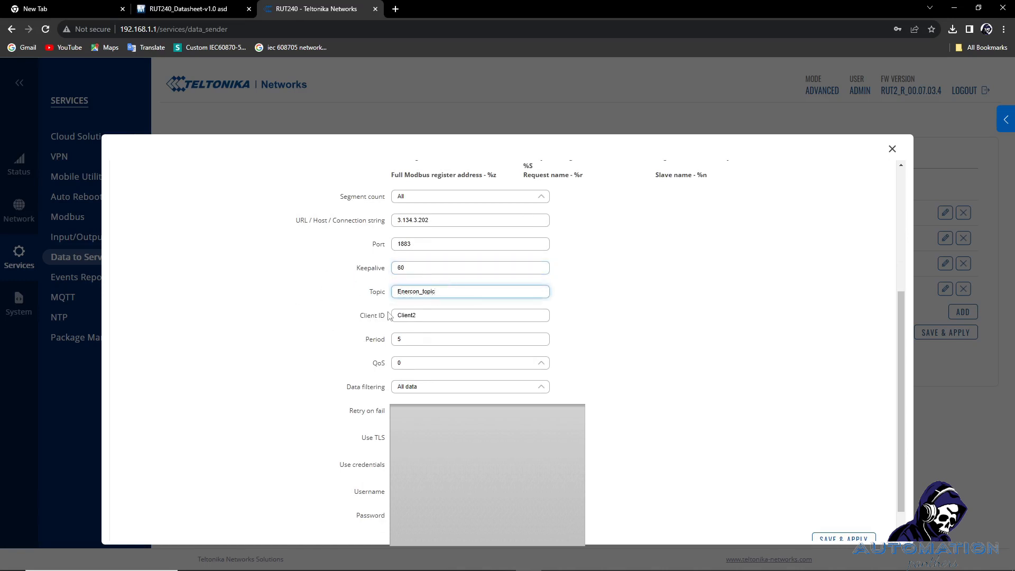
{"action": "left_click_drag", "start_coordinate": [454, 293], "coordinate": [367, 306]}
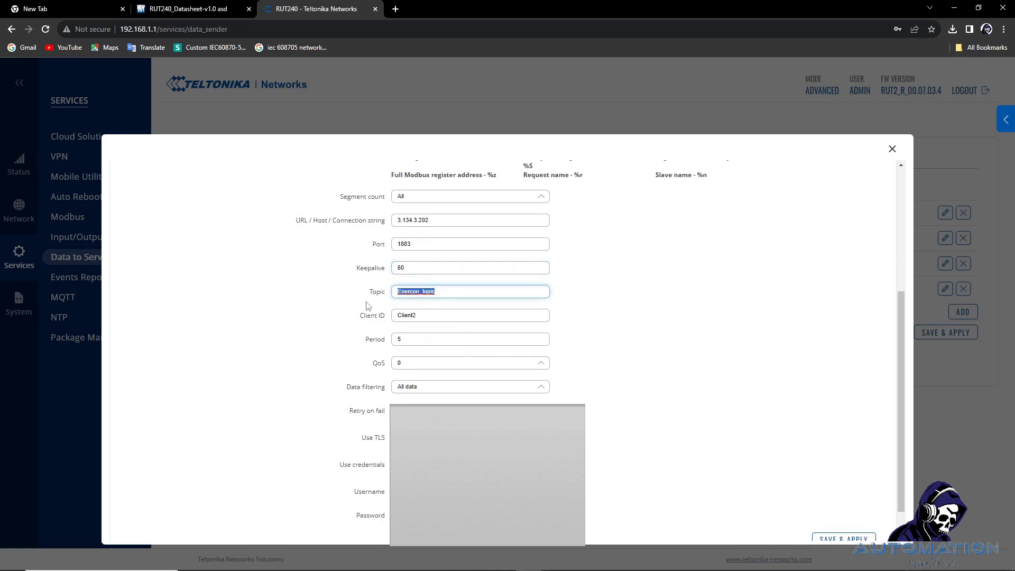
{"action": "left_click", "coordinate": [320, 312]}
{"action": "left_click_drag", "start_coordinate": [494, 289], "coordinate": [391, 294]}
{"action": "left_click", "coordinate": [328, 312]}
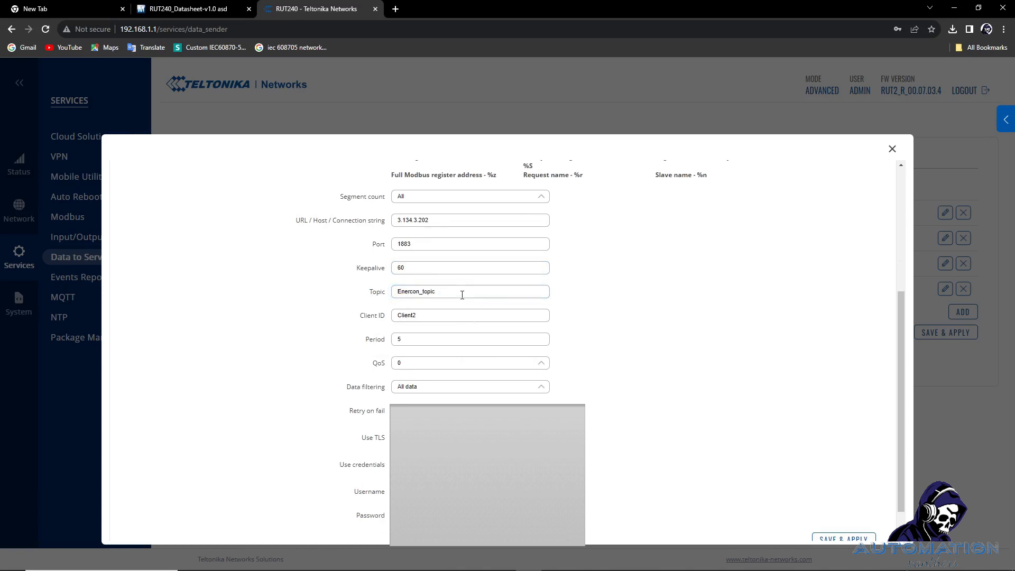
{"action": "left_click_drag", "start_coordinate": [462, 293], "coordinate": [363, 303]}
{"action": "left_click", "coordinate": [224, 317]}
{"action": "left_click_drag", "start_coordinate": [424, 288], "coordinate": [371, 295]}
{"action": "left_click", "coordinate": [292, 304]}
{"action": "left_click_drag", "start_coordinate": [489, 287], "coordinate": [346, 303]}
{"action": "left_click", "coordinate": [346, 303]}
{"action": "left_click_drag", "start_coordinate": [445, 291], "coordinate": [376, 302]}
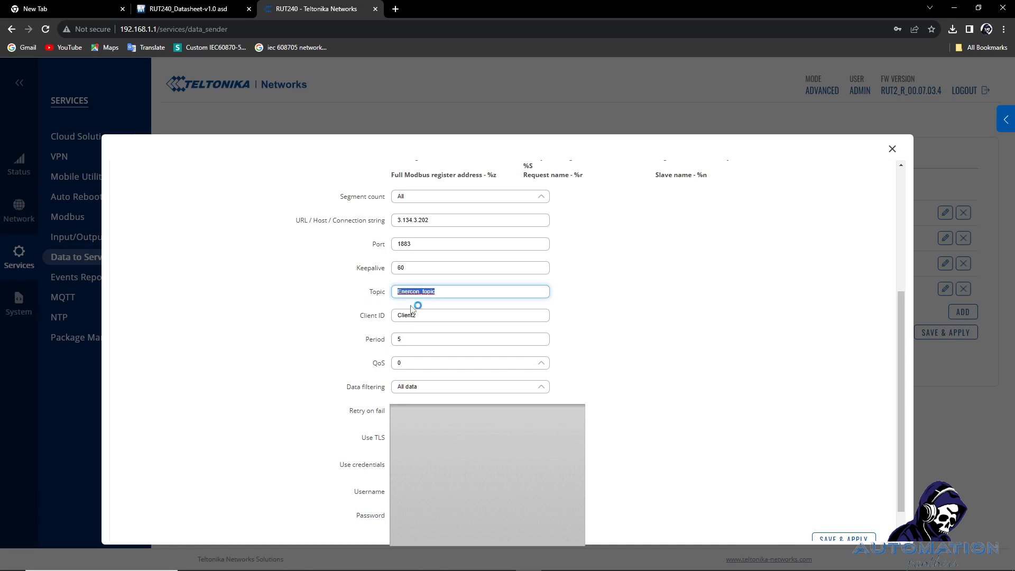
{"action": "left_click", "coordinate": [492, 286]}
{"action": "left_click_drag", "start_coordinate": [492, 287], "coordinate": [393, 294]}
{"action": "left_click", "coordinate": [437, 293]}
{"action": "double_click", "coordinate": [453, 291]}
{"action": "left_click", "coordinate": [455, 291]}
Check client ID Client2 and sending period 5, then view the Data filtering options.
{"action": "double_click", "coordinate": [439, 317]}
{"action": "left_click", "coordinate": [381, 341]}
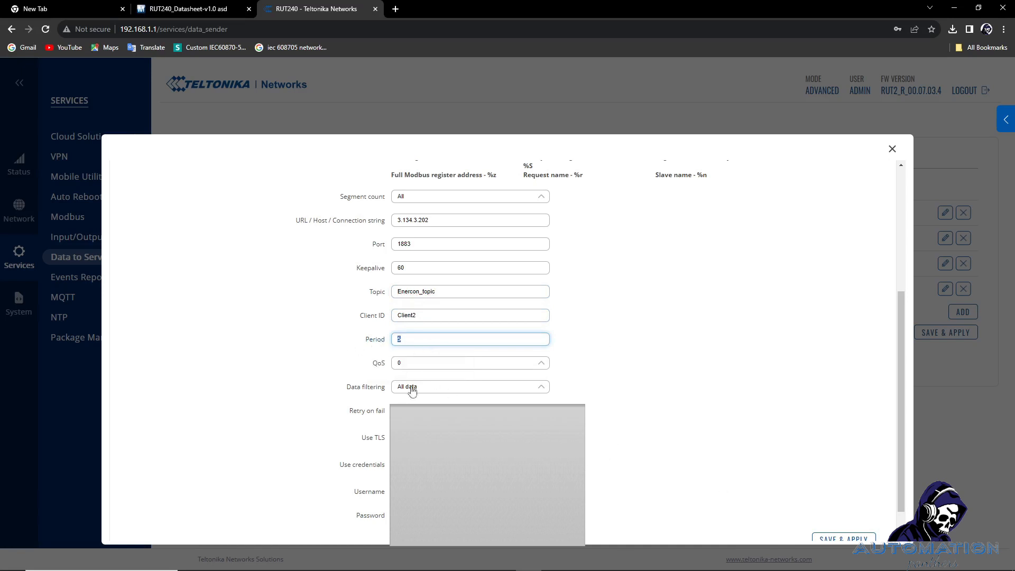
{"action": "scroll", "coordinate": [471, 317], "scroll_direction": "down", "scroll_amount": 1}
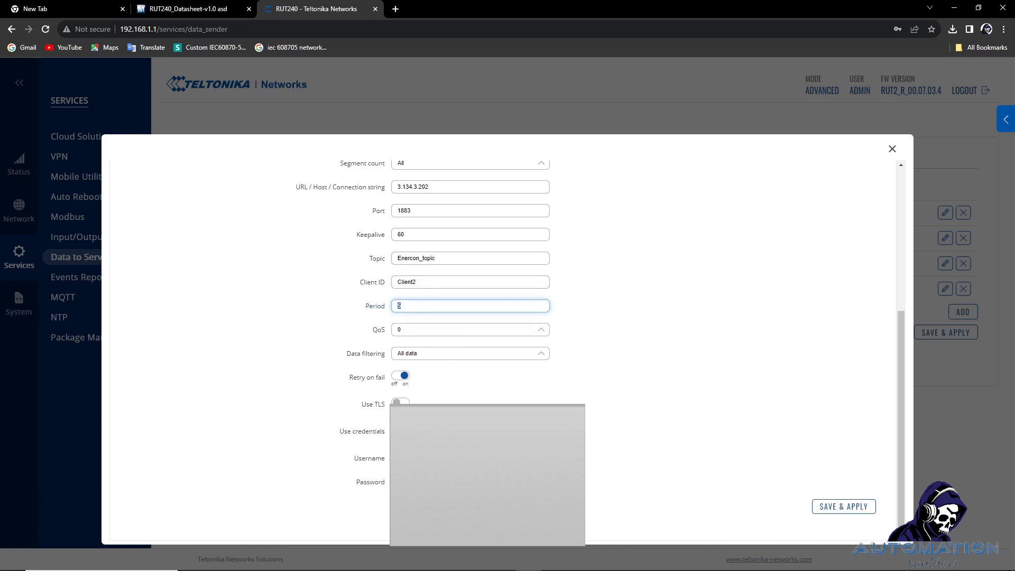
{"action": "left_click", "coordinate": [426, 356]}
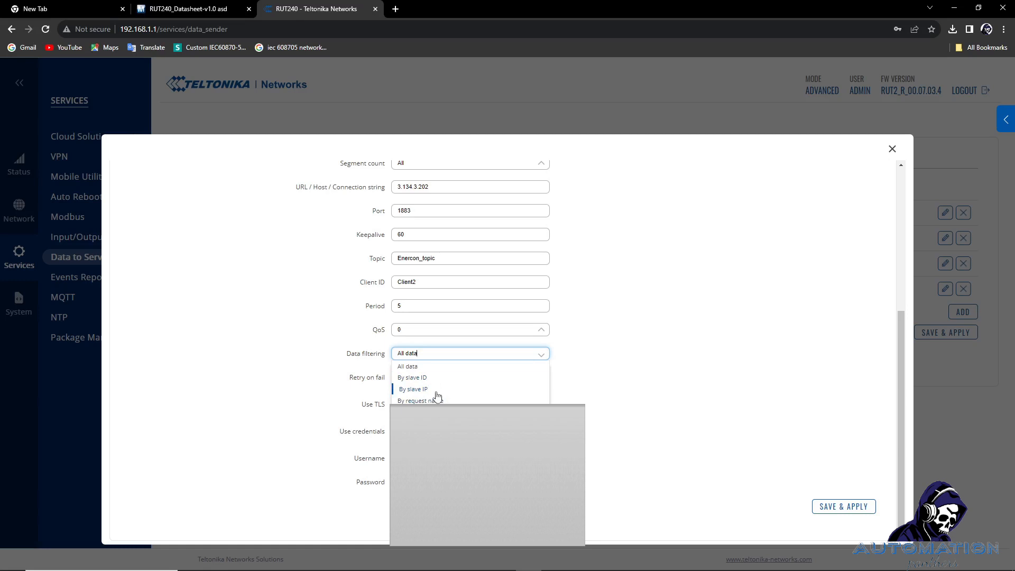
{"action": "left_click", "coordinate": [425, 368]}
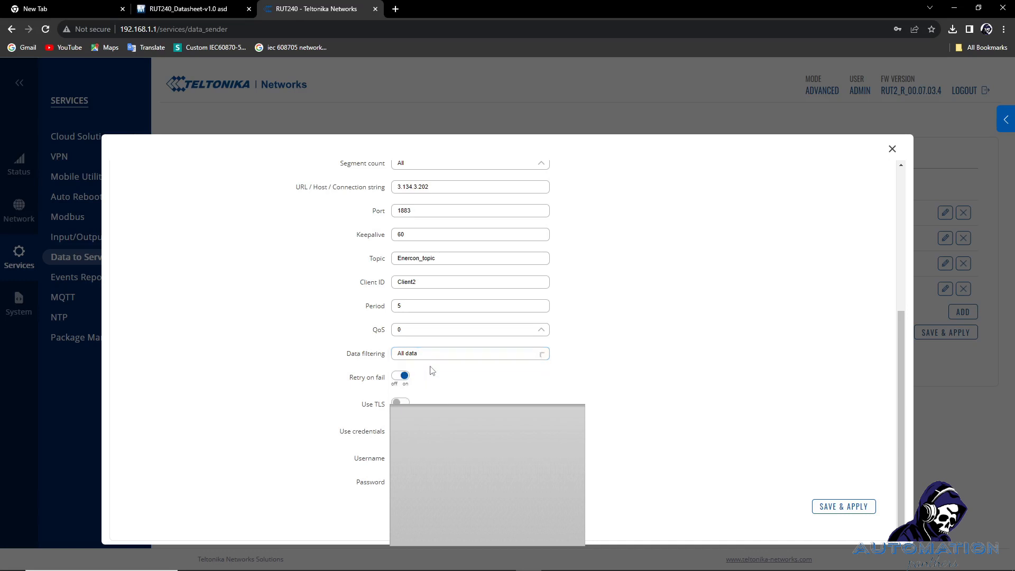
{"action": "left_click", "coordinate": [468, 358]}
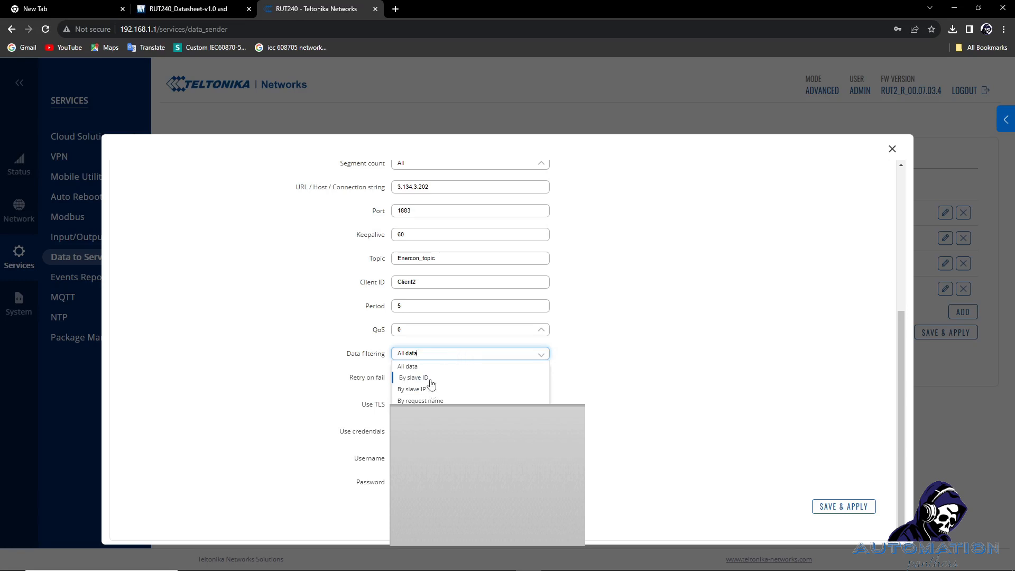
{"action": "left_click", "coordinate": [450, 368]}
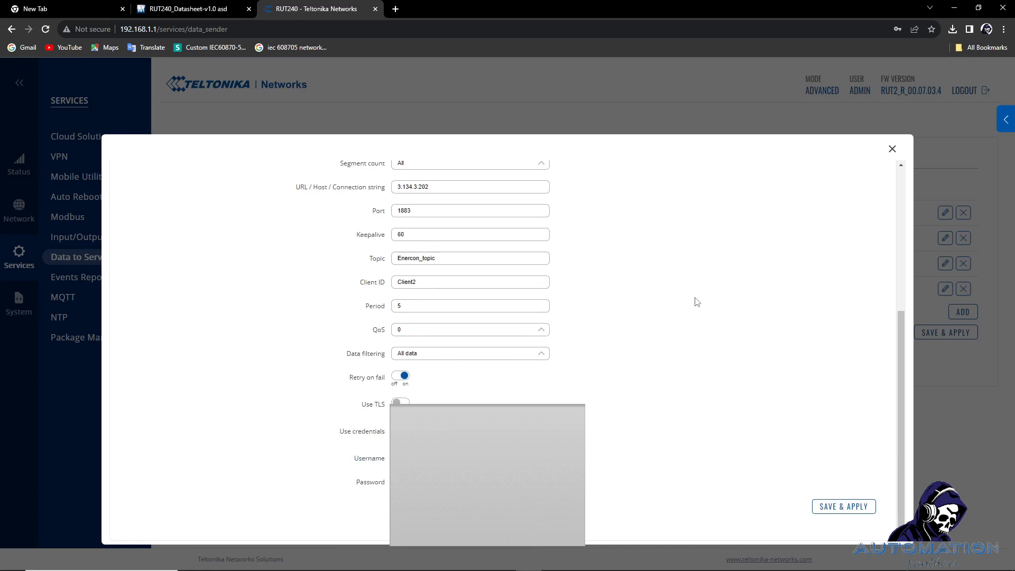
{"action": "scroll", "coordinate": [696, 302], "scroll_direction": "up", "scroll_amount": 5}
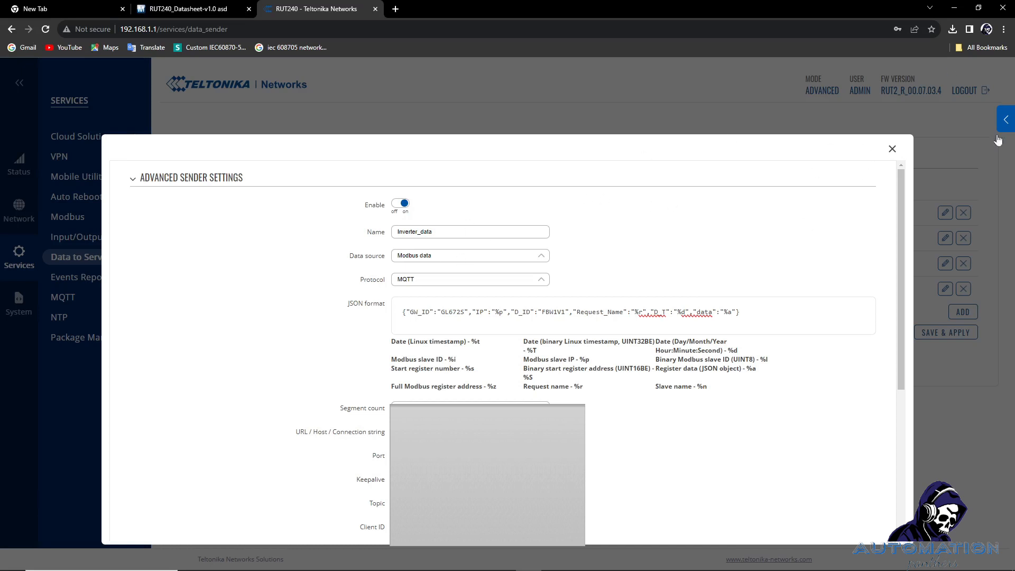
{"action": "left_click", "coordinate": [892, 150]}
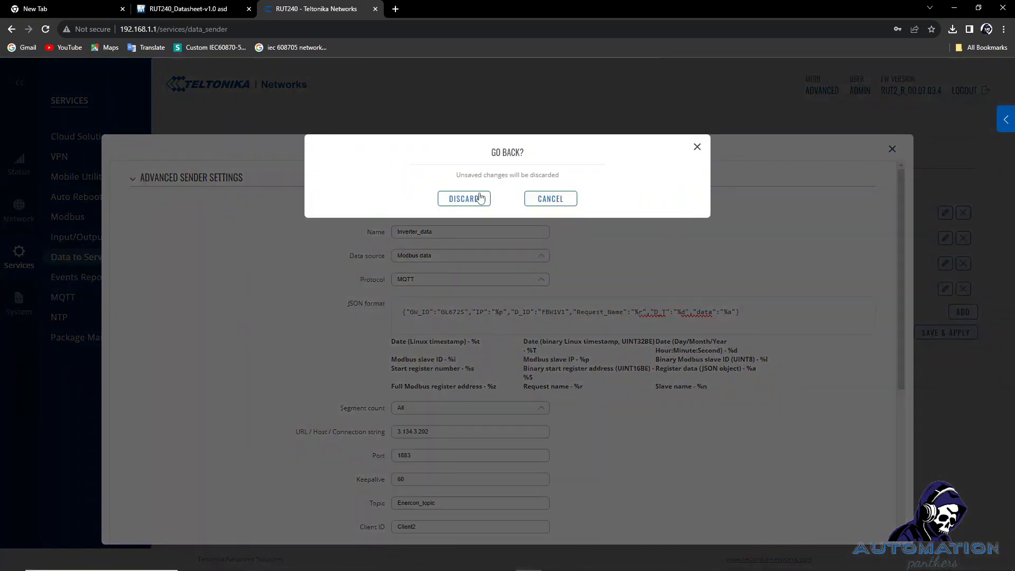
Discard the sender changes, then delete the blue rectangle and switch image from the diagram.
{"action": "left_click", "coordinate": [473, 198]}
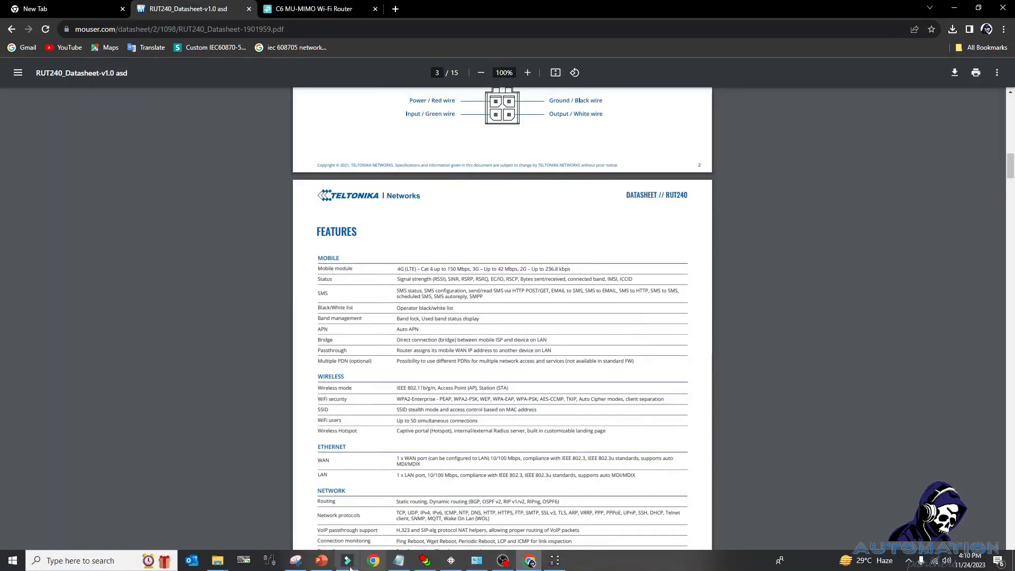
{"action": "left_click", "coordinate": [322, 562]}
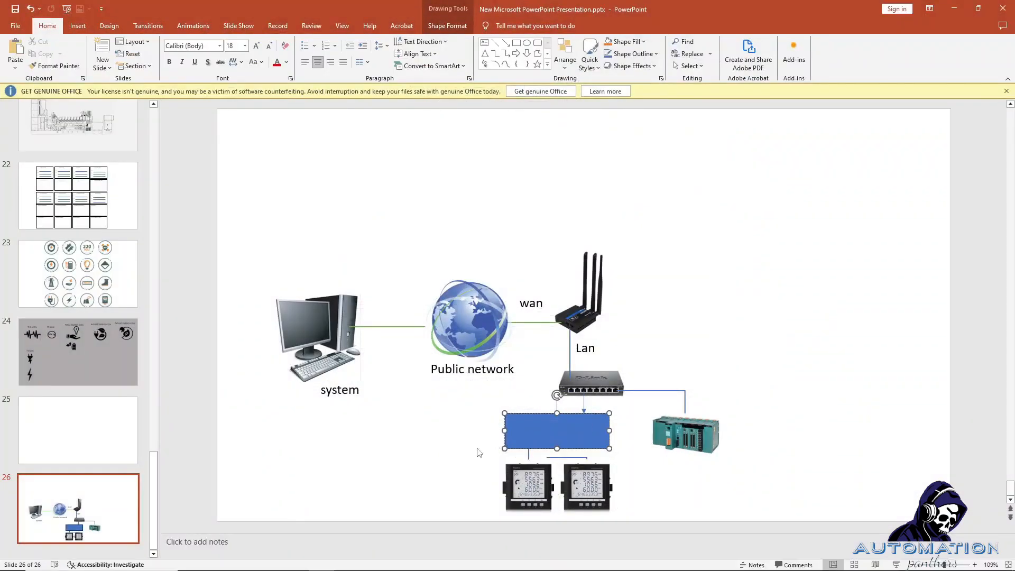
{"action": "mouse_move", "coordinate": [591, 418]}
{"action": "left_mouse_down"}
{"action": "mouse_move", "coordinate": [594, 374]}
{"action": "mouse_move", "coordinate": [713, 469]}
{"action": "mouse_move", "coordinate": [681, 426]}
{"action": "left_mouse_up"}
{"action": "key", "text": "Delete"}
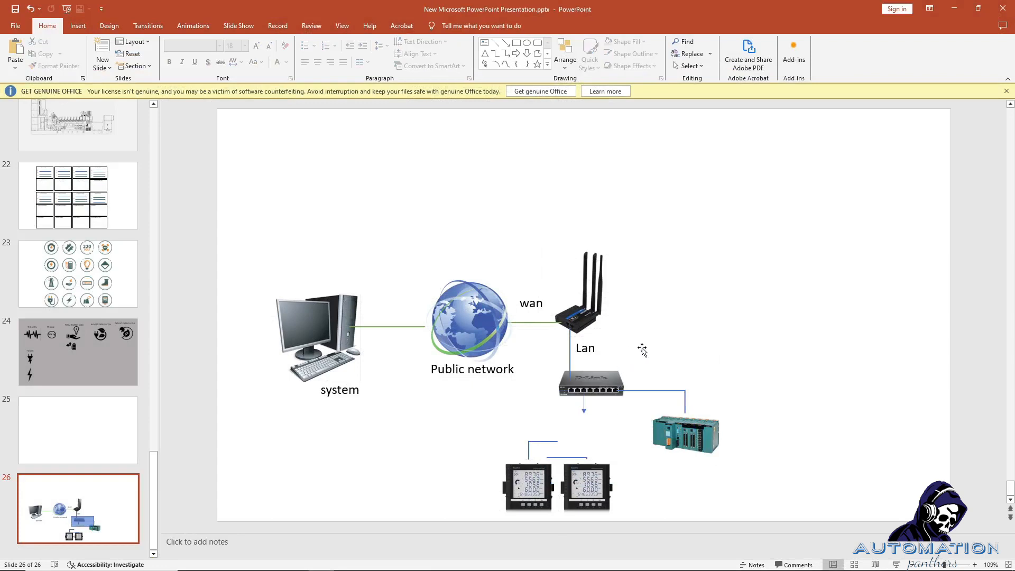
{"action": "left_click_drag", "start_coordinate": [564, 376], "coordinate": [713, 465]}
{"action": "key", "text": "Delete"}
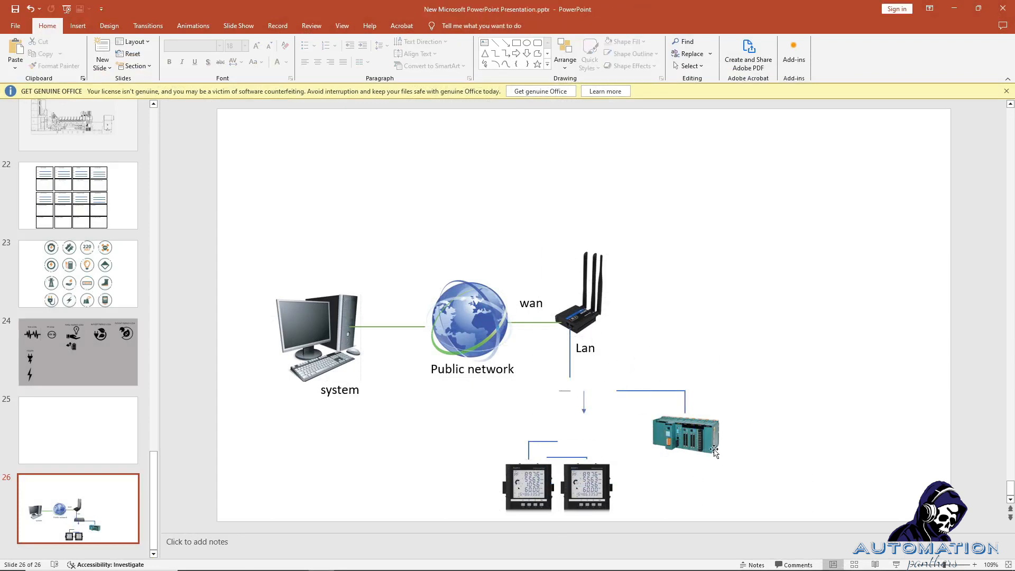
Delete the Lan label, PLC and lines, leave one power meter under the router, and minimize PowerPoint.
{"action": "left_click_drag", "start_coordinate": [729, 338], "coordinate": [532, 468]}
{"action": "key", "text": "Delete"}
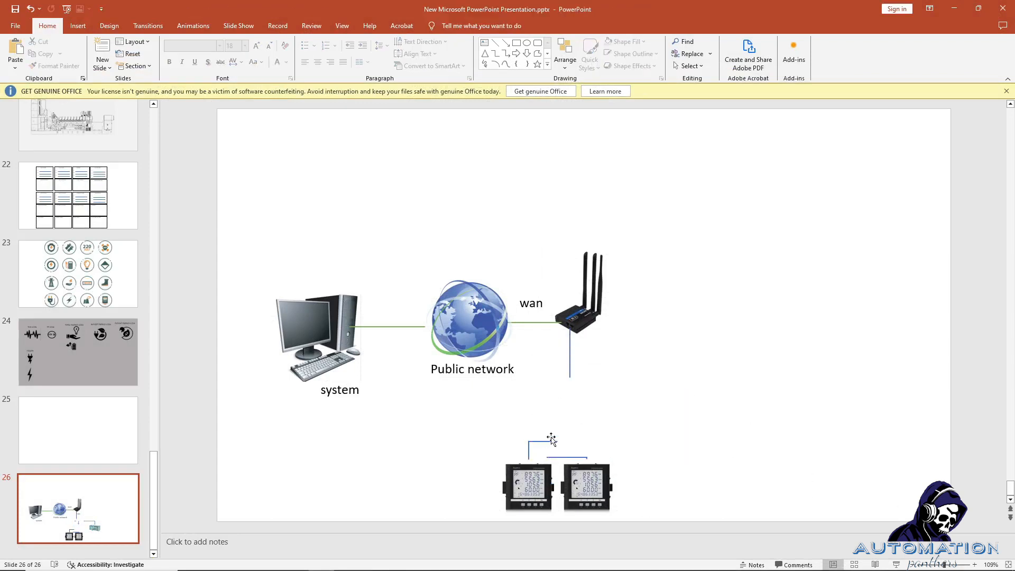
{"action": "left_click_drag", "start_coordinate": [507, 430], "coordinate": [577, 398]}
{"action": "left_click", "coordinate": [531, 481]}
{"action": "key", "text": "Delete"}
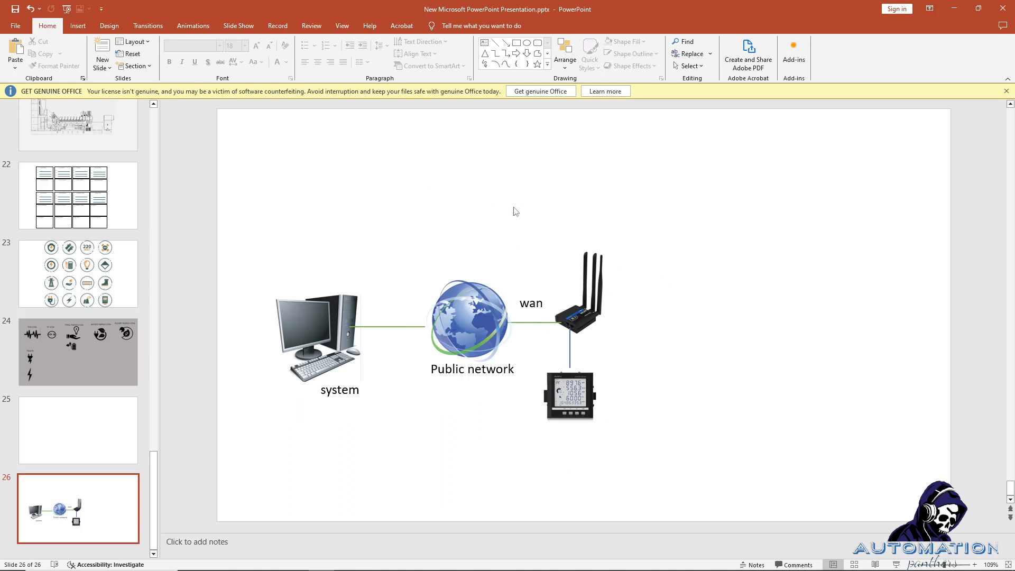
{"action": "left_click", "coordinate": [947, 5]}
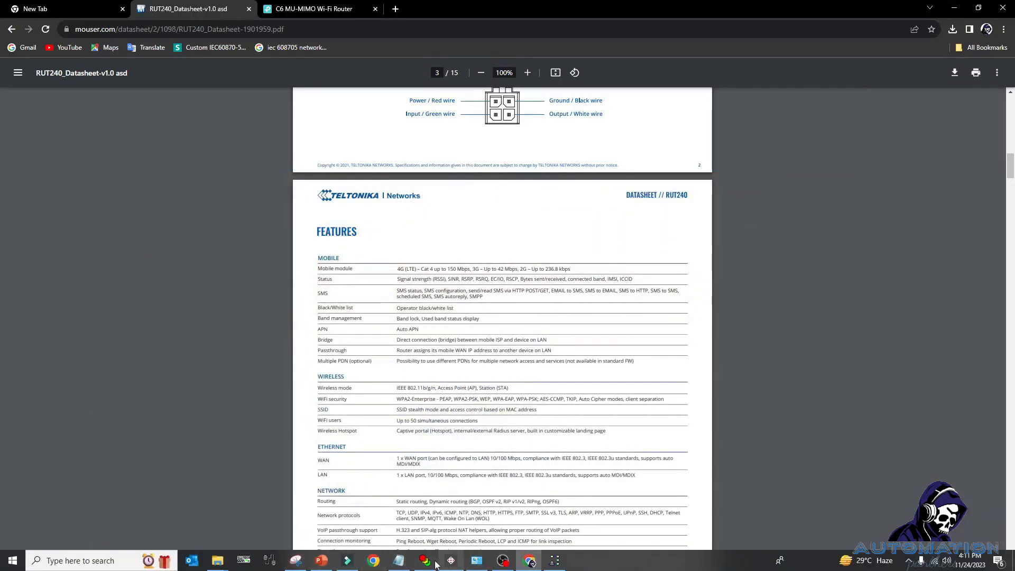
In MQTTBox, open the enercon client and its connection settings page.
{"action": "left_click", "coordinate": [451, 560]}
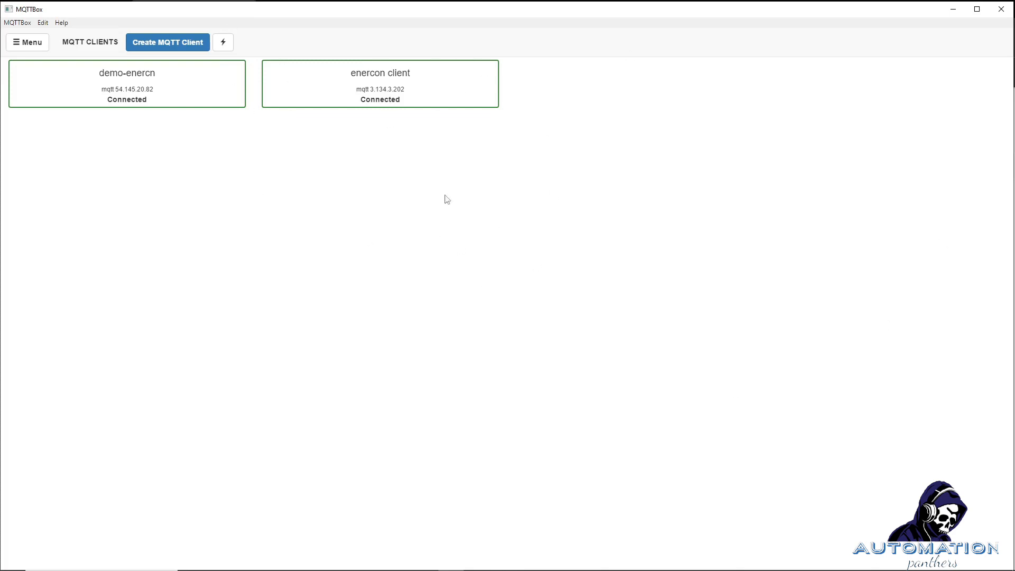
{"action": "left_click", "coordinate": [364, 91]}
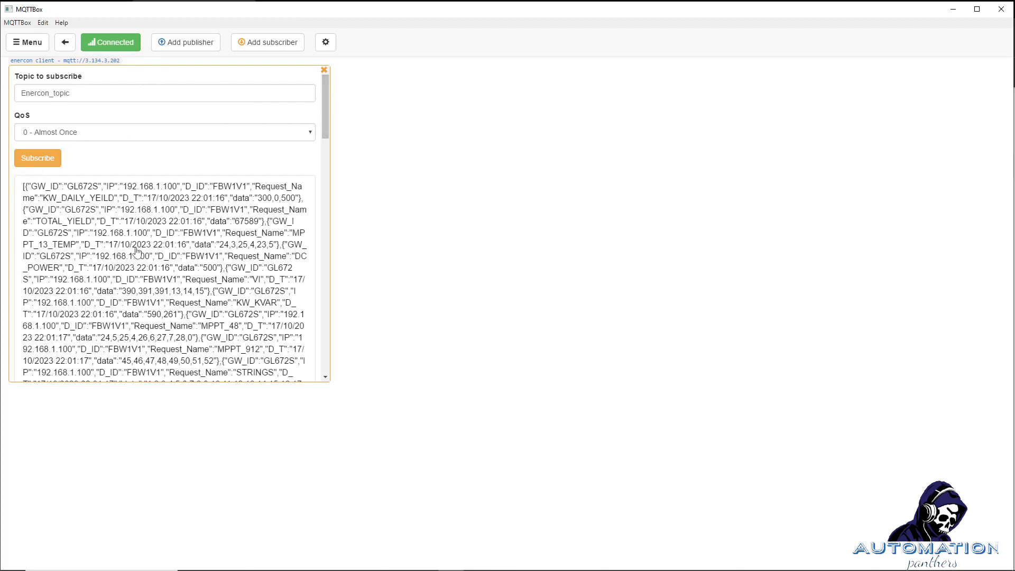
{"action": "left_click_drag", "start_coordinate": [86, 94], "coordinate": [30, 94]}
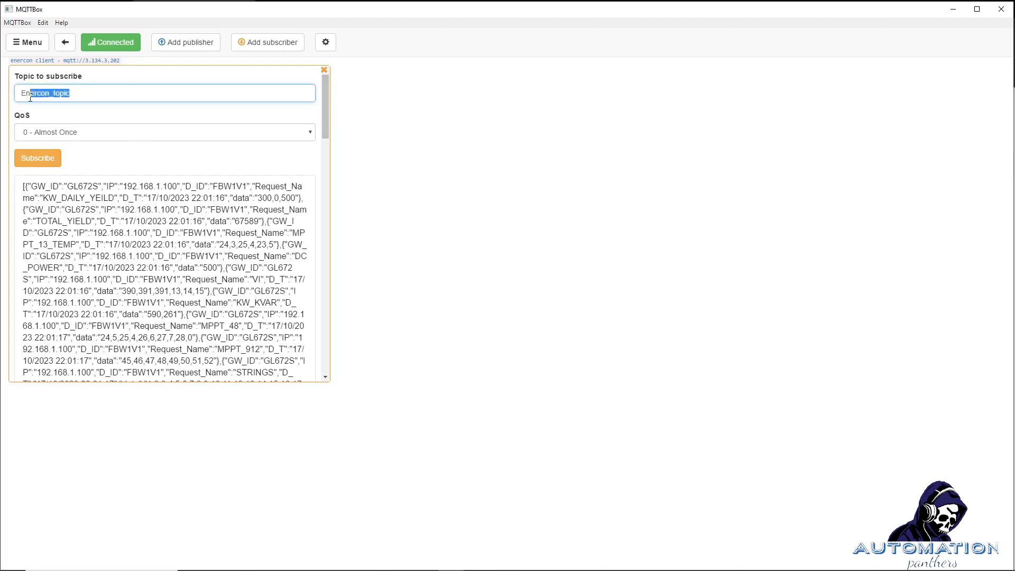
{"action": "key", "text": "Tab"}
{"action": "left_click", "coordinate": [326, 45]}
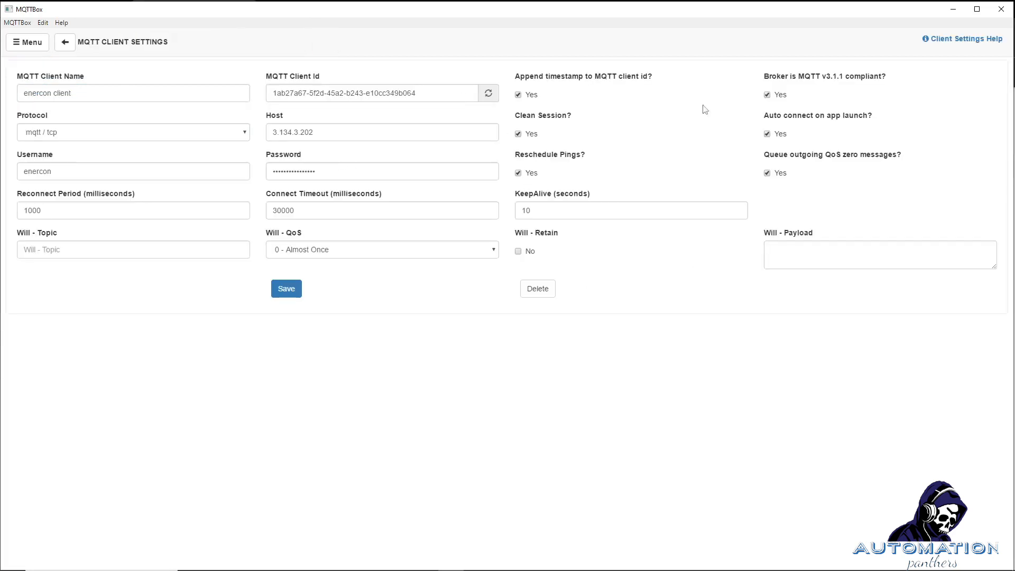
Check host 3.134.3.202, the password and connect timeout 30000, then save the settings unchanged.
{"action": "left_click", "coordinate": [323, 166]}
{"action": "key", "text": "ctrl+a"}
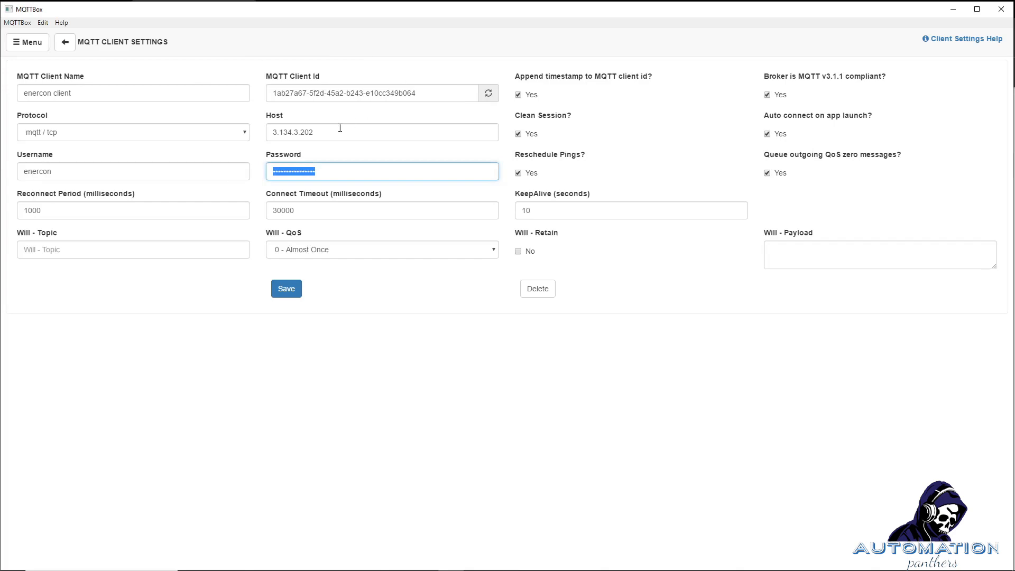
{"action": "left_click_drag", "start_coordinate": [338, 132], "coordinate": [265, 138]}
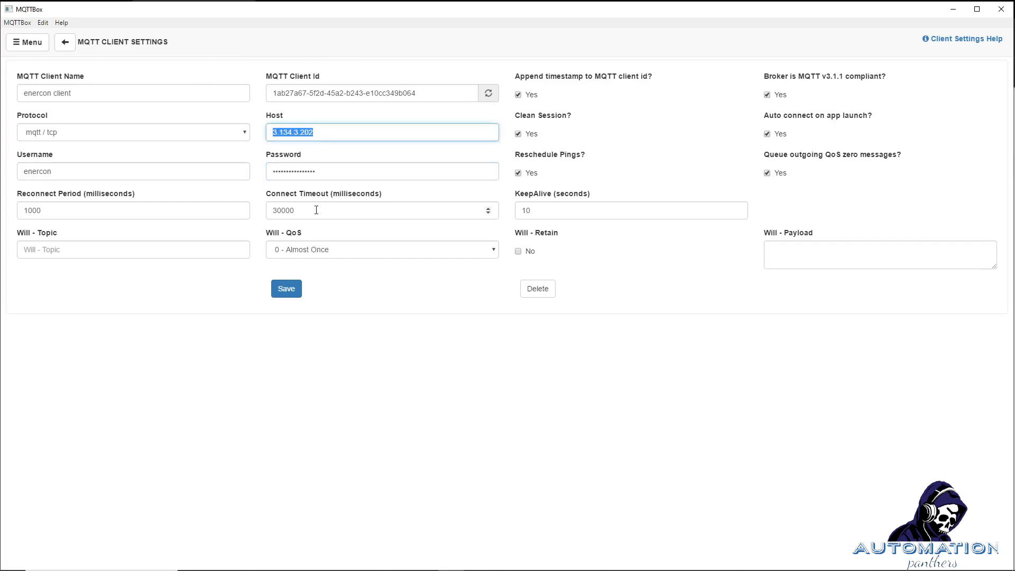
{"action": "left_click_drag", "start_coordinate": [316, 210], "coordinate": [255, 213]}
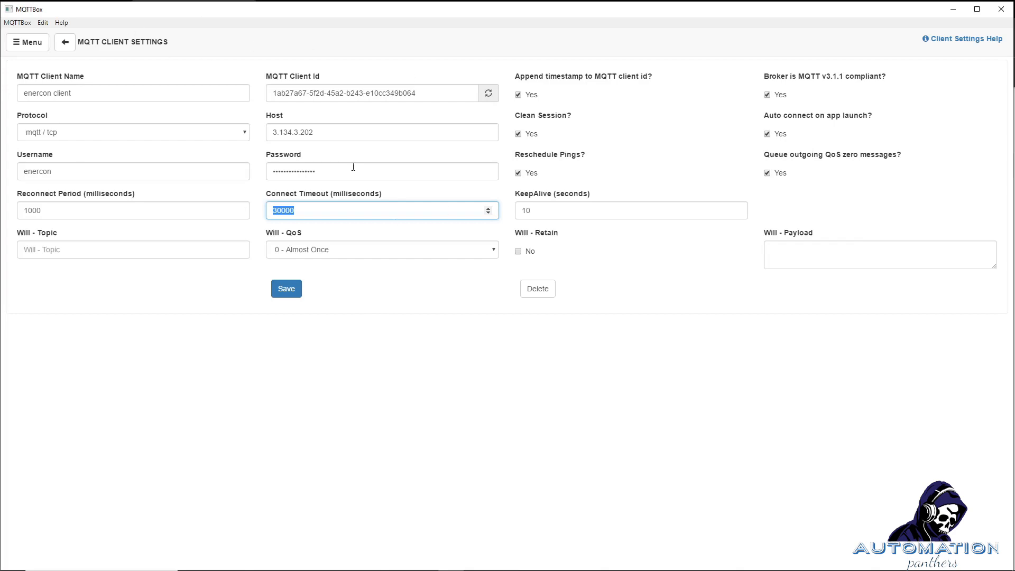
{"action": "double_click", "coordinate": [311, 136]}
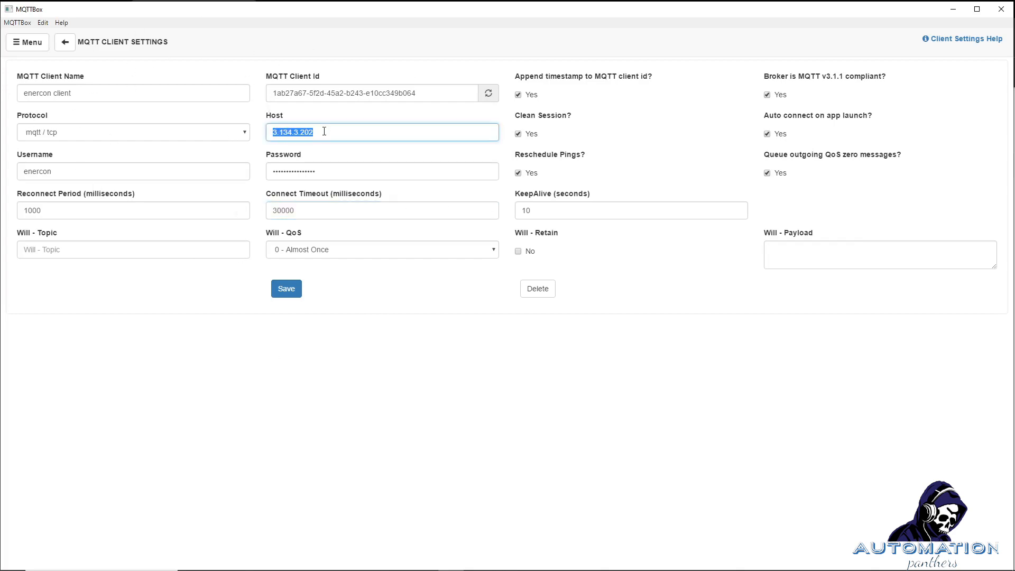
{"action": "double_click", "coordinate": [336, 174]}
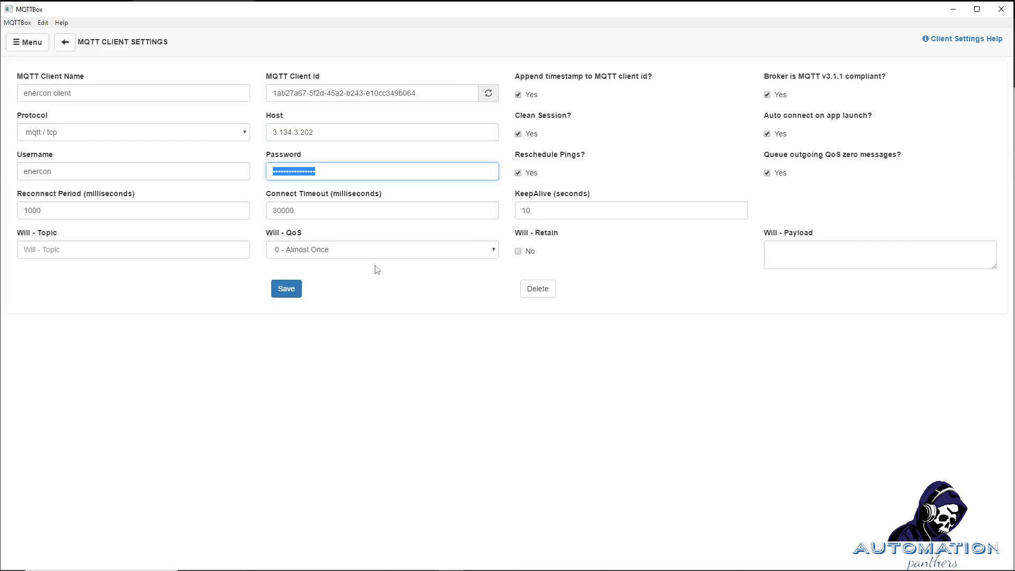
{"action": "left_click", "coordinate": [288, 290]}
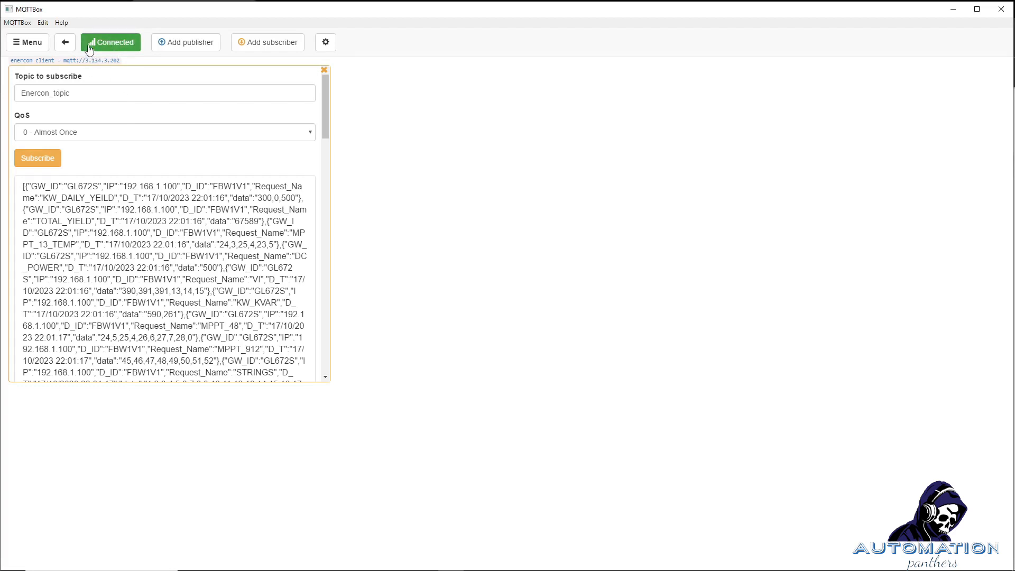
Reconnect the enercon client to the broker and subscribe to Enercon_topic.
{"action": "left_click", "coordinate": [112, 47]}
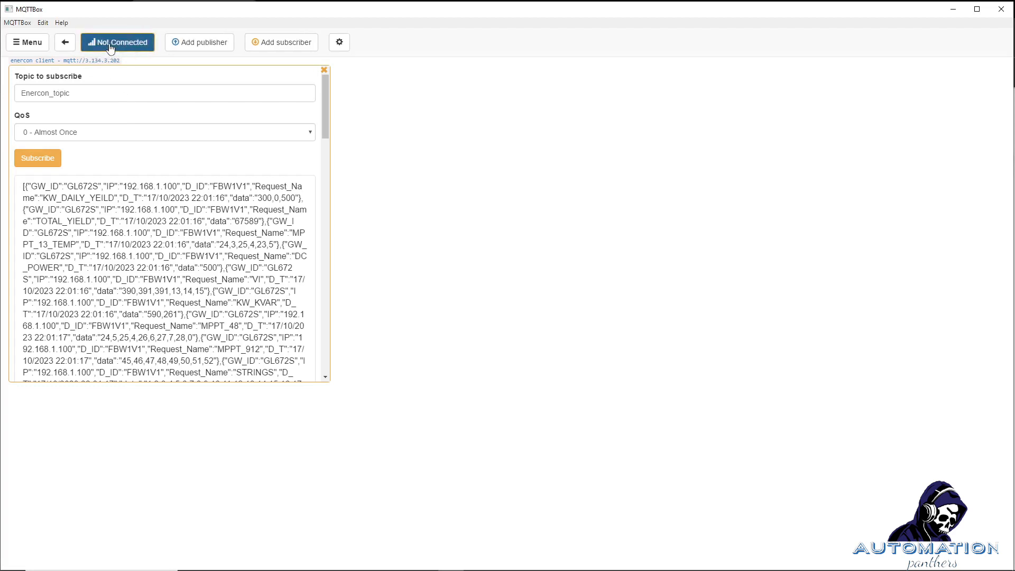
{"action": "left_click", "coordinate": [111, 49]}
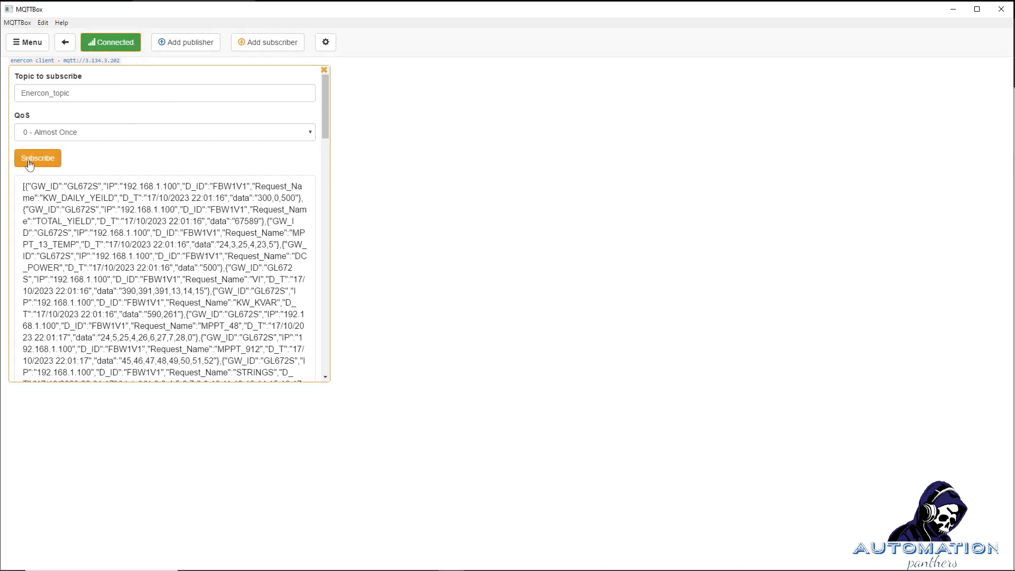
{"action": "left_click_drag", "start_coordinate": [86, 95], "coordinate": [3, 94]}
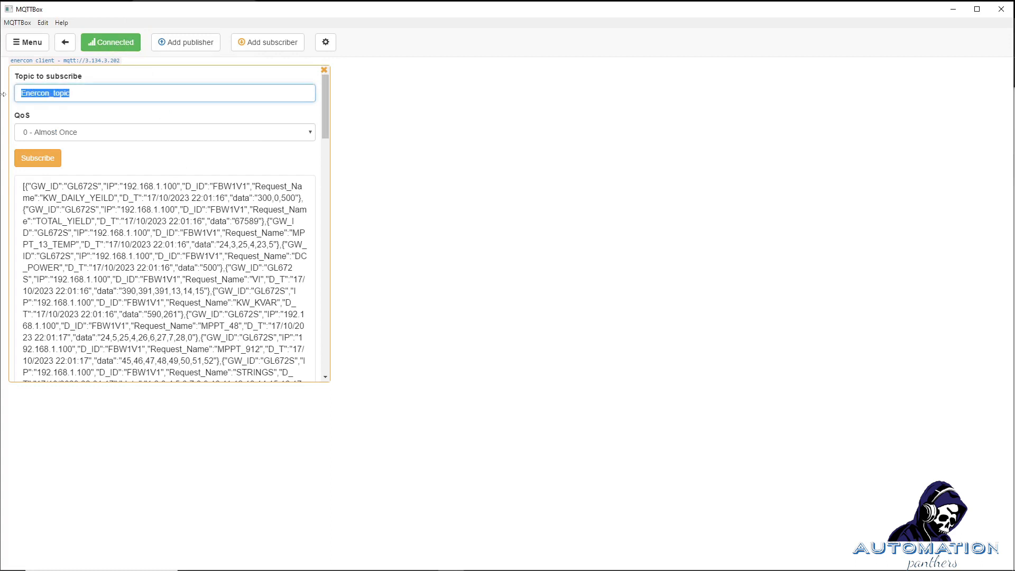
{"action": "left_click", "coordinate": [80, 94]}
{"action": "left_click_drag", "start_coordinate": [81, 94], "coordinate": [1, 94]}
{"action": "left_click_drag", "start_coordinate": [143, 93], "coordinate": [13, 81]}
{"action": "left_click_drag", "start_coordinate": [77, 94], "coordinate": [16, 94]}
{"action": "left_click_drag", "start_coordinate": [78, 92], "coordinate": [15, 87]}
{"action": "left_click", "coordinate": [47, 164]}
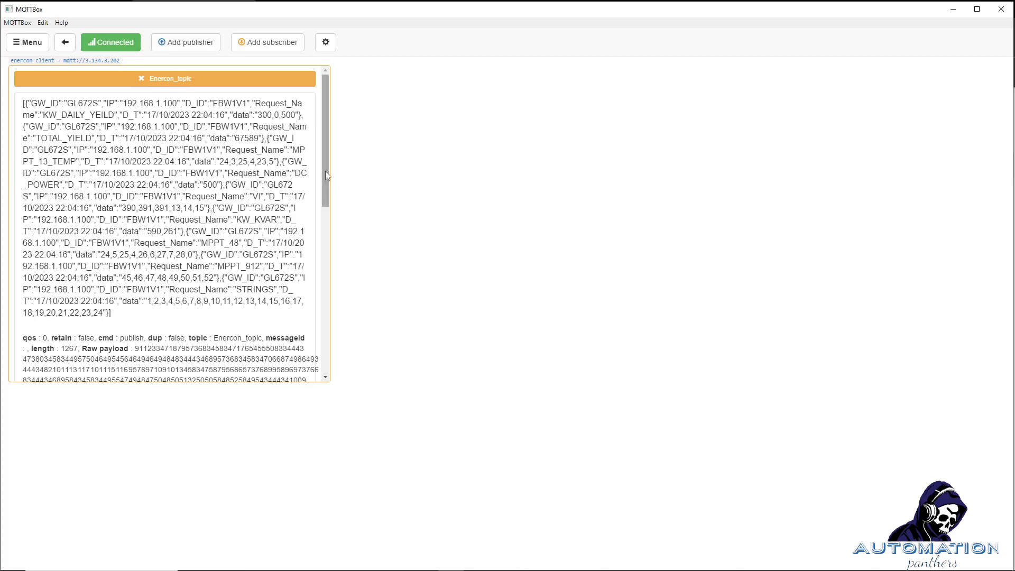
Inspect the latest Enercon_topic JSON payloads up to 22:04:36, then minimize MQTTBox.
{"action": "left_click_drag", "start_coordinate": [325, 170], "coordinate": [171, 246]}
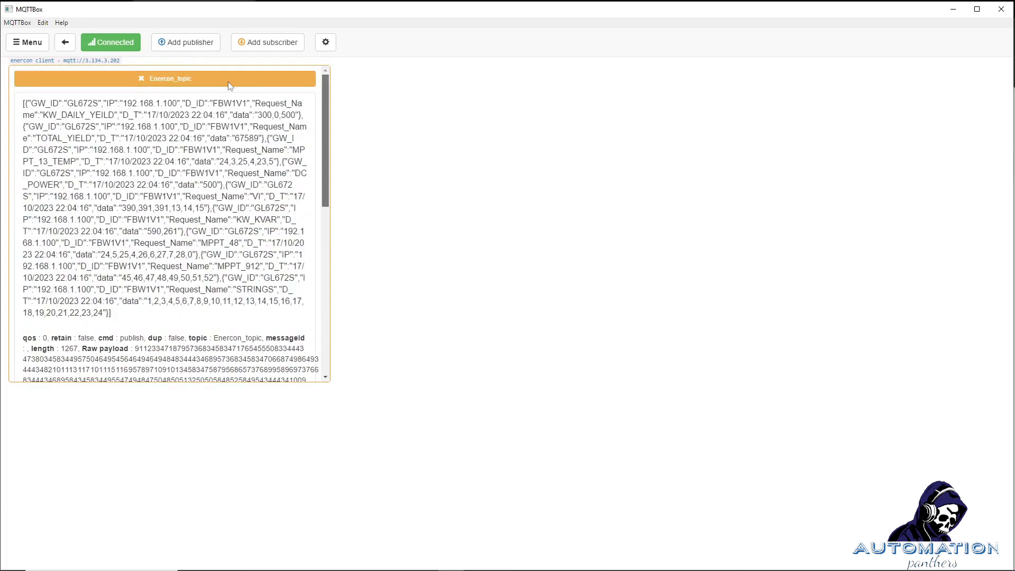
{"action": "left_click_drag", "start_coordinate": [230, 85], "coordinate": [230, 87]}
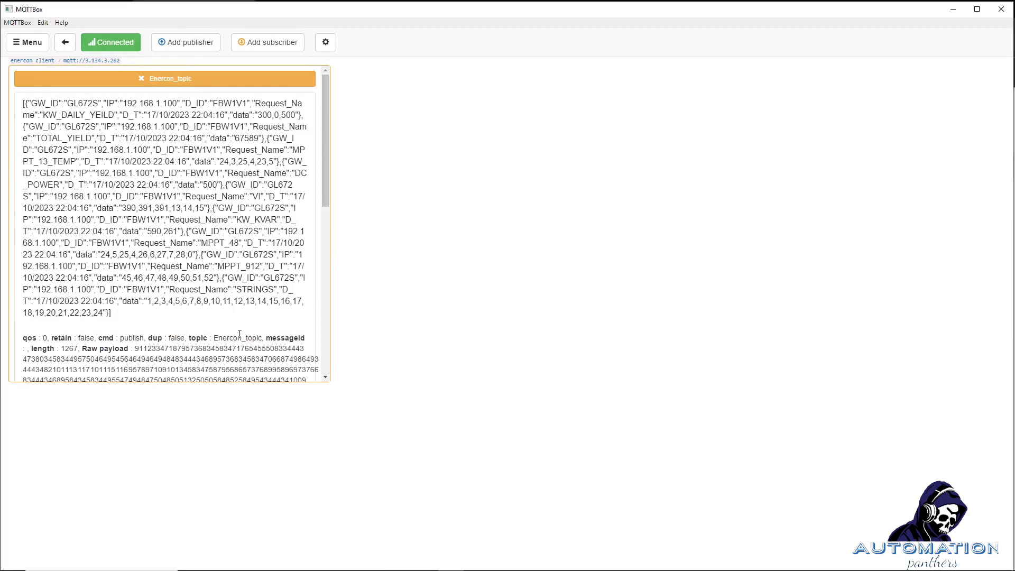
{"action": "mouse_move", "coordinate": [324, 128]}
{"action": "left_mouse_down"}
{"action": "mouse_move", "coordinate": [334, 210]}
{"action": "mouse_move", "coordinate": [342, 132]}
{"action": "left_mouse_up"}
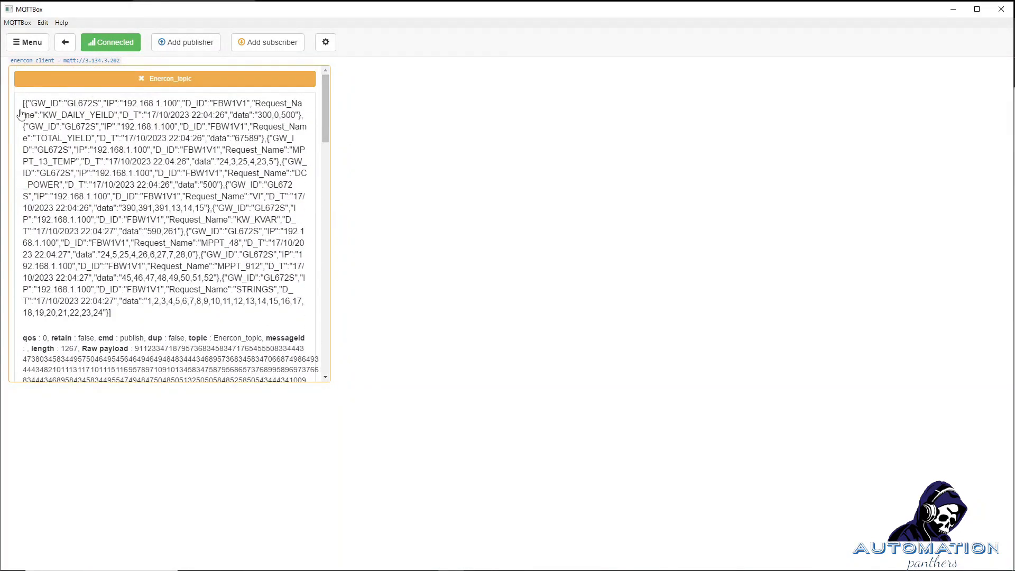
{"action": "left_click_drag", "start_coordinate": [22, 104], "coordinate": [154, 324]}
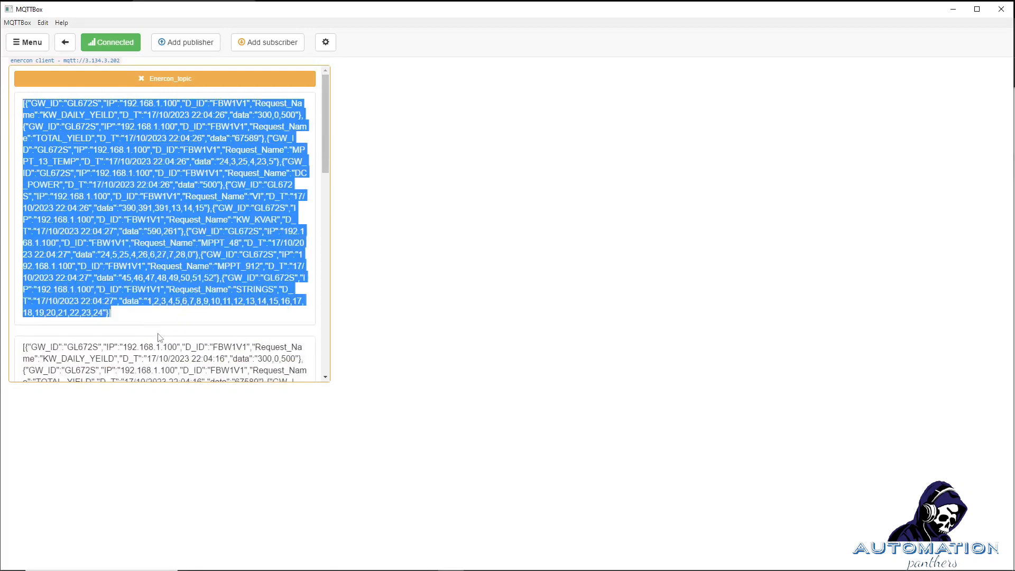
{"action": "scroll", "coordinate": [161, 337], "scroll_direction": "down", "scroll_amount": 6}
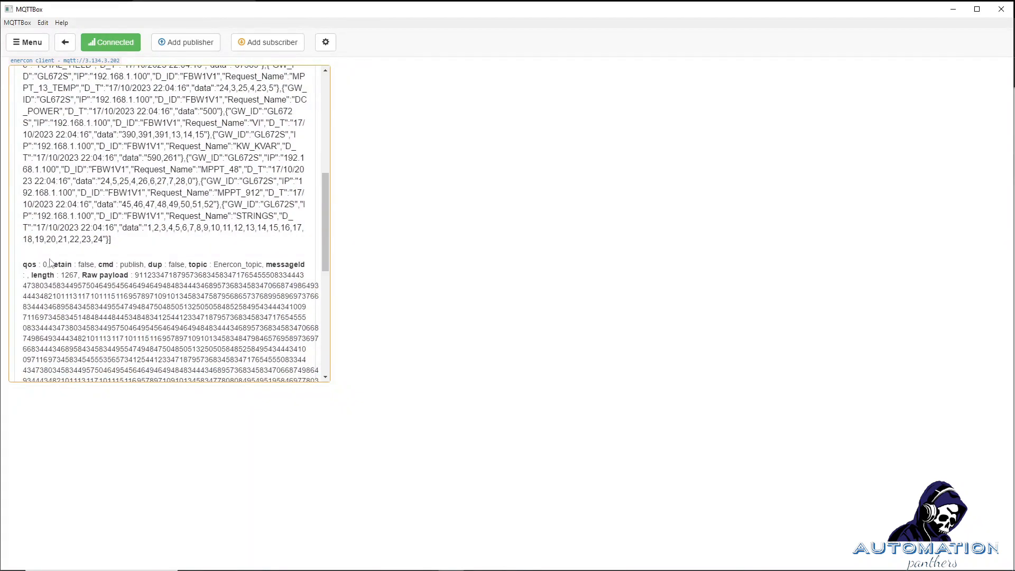
{"action": "scroll", "coordinate": [51, 263], "scroll_direction": "down", "scroll_amount": 4}
{"action": "scroll", "coordinate": [155, 256], "scroll_direction": "up", "scroll_amount": 5}
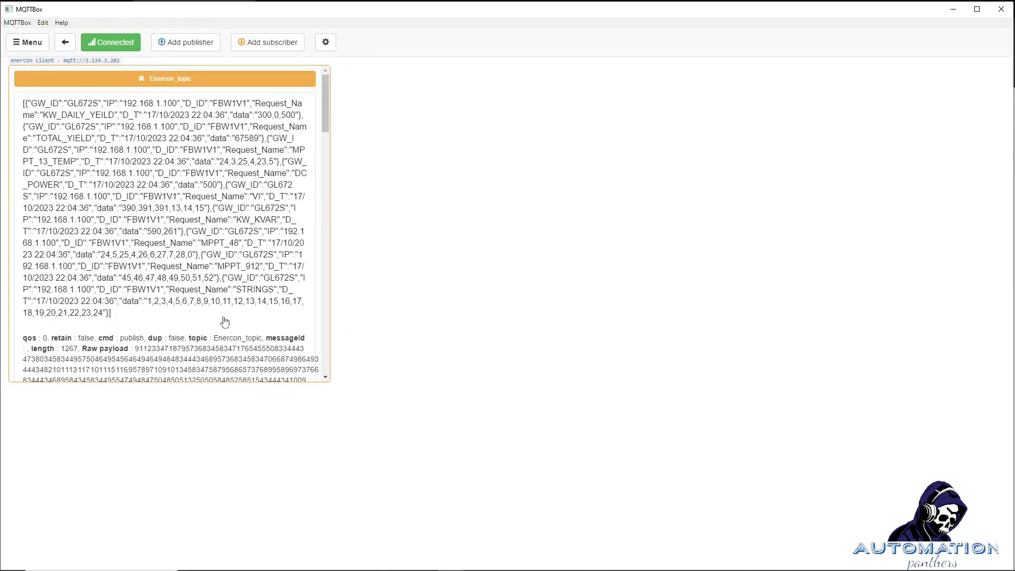
{"action": "left_click_drag", "start_coordinate": [168, 321], "coordinate": [11, 104]}
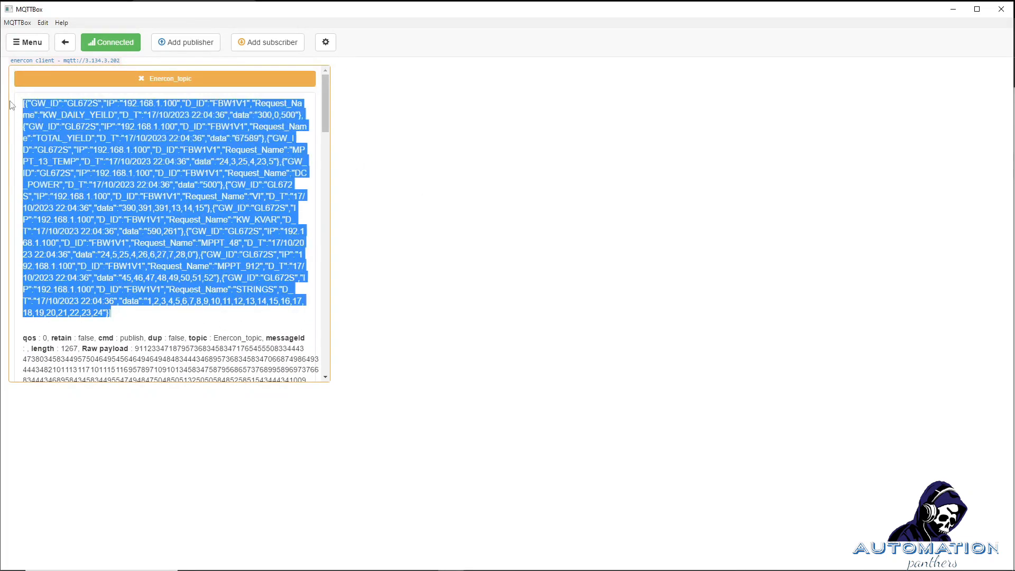
{"action": "left_click", "coordinate": [441, 296]}
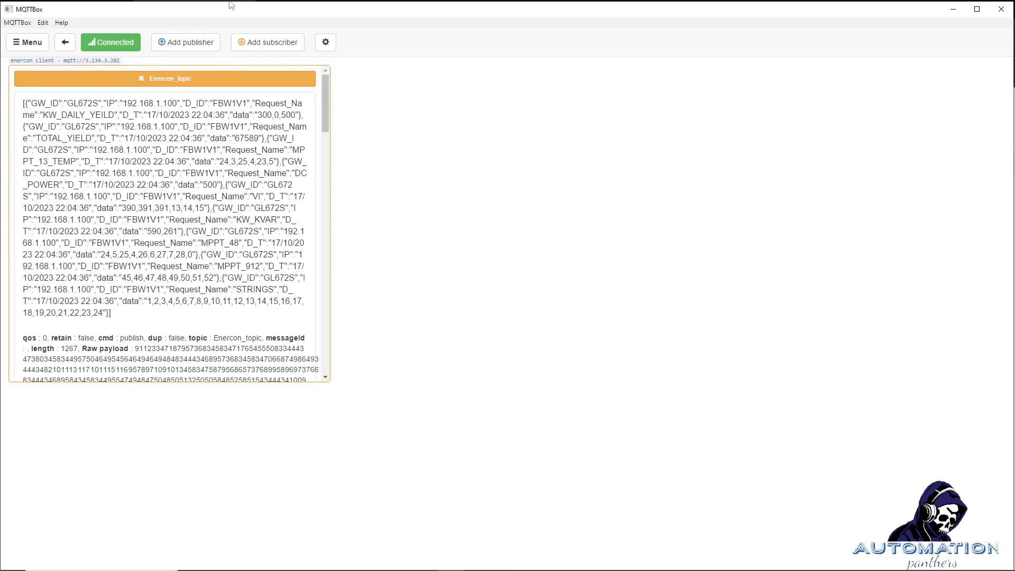
{"action": "left_click", "coordinate": [950, 10]}
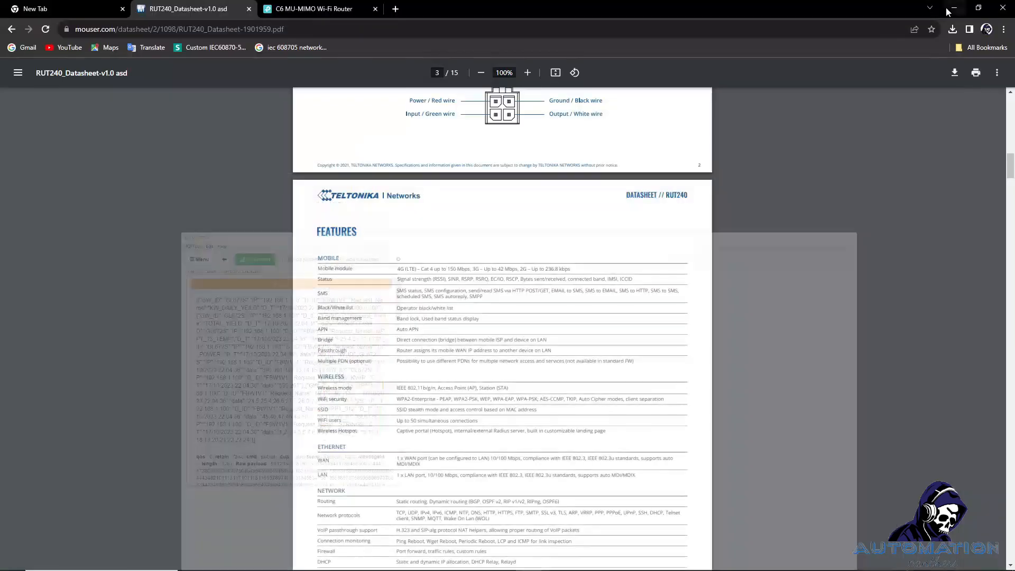